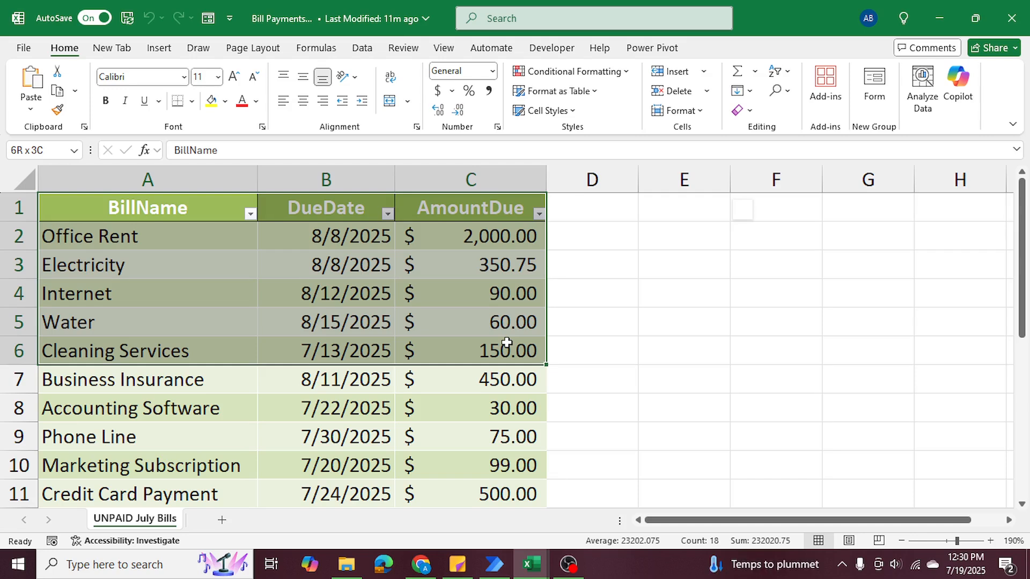
left_click_drag(507, 342, 509, 344)
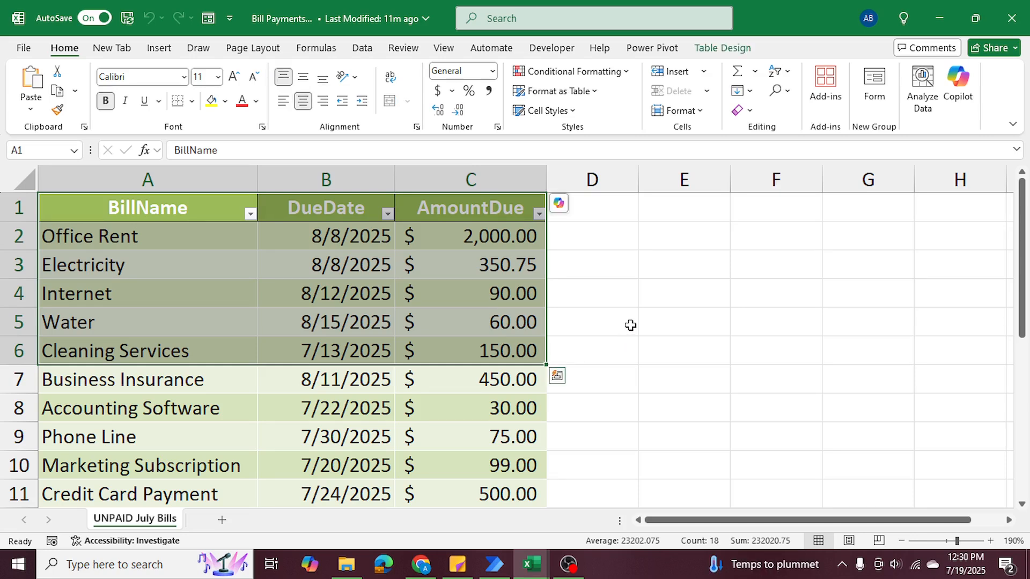
left_click(630, 299)
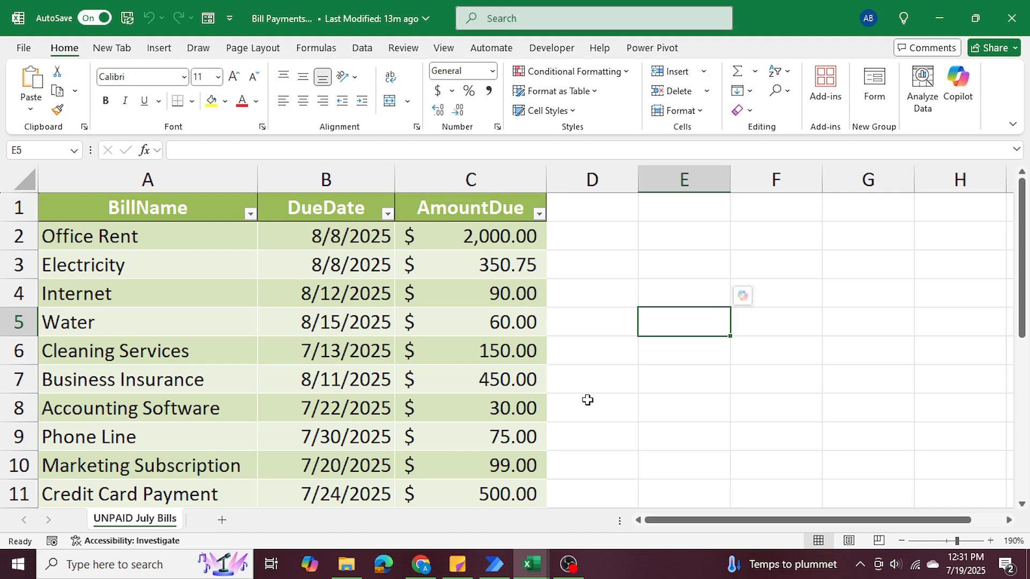
Switch to Power Automate and create a new flow named "Overdue Bill".
left_click(494, 565)
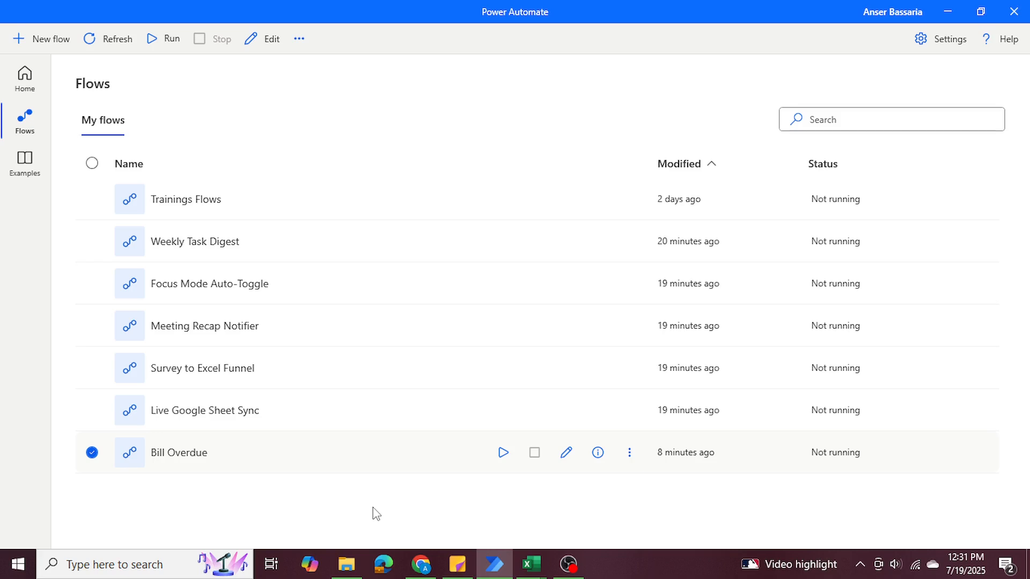
left_click(54, 41)
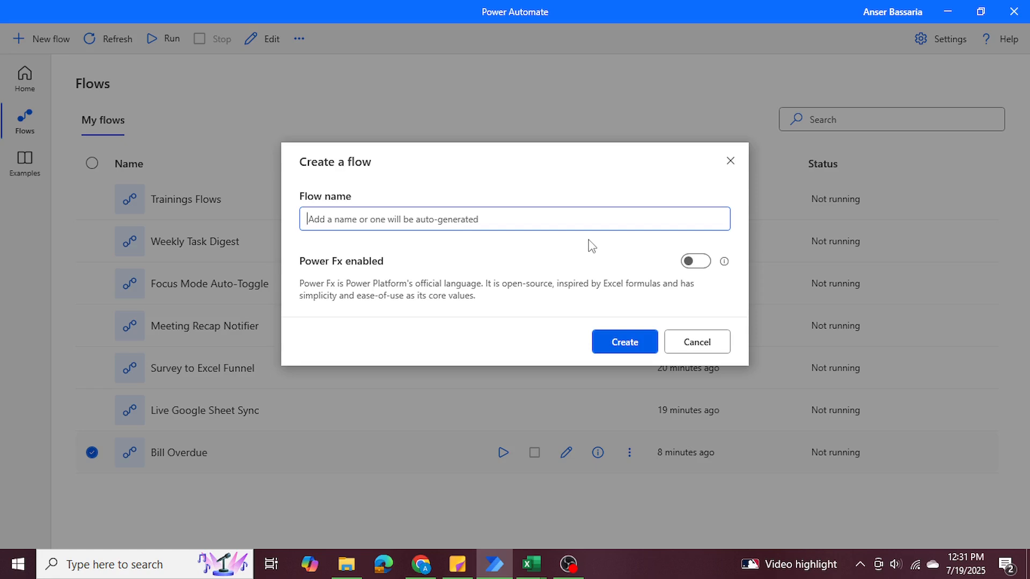
type("Overdue Bill")
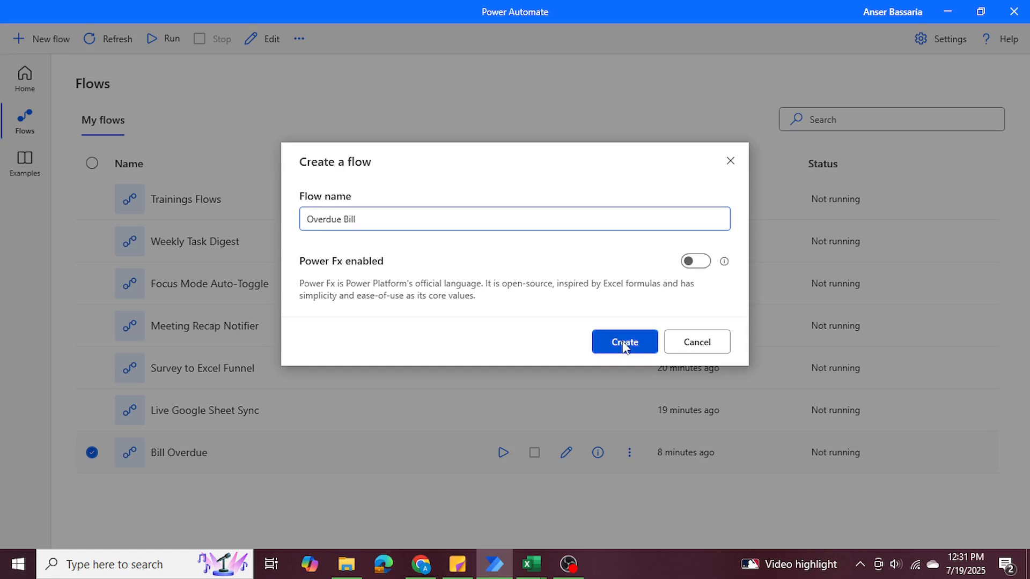
left_click(625, 345)
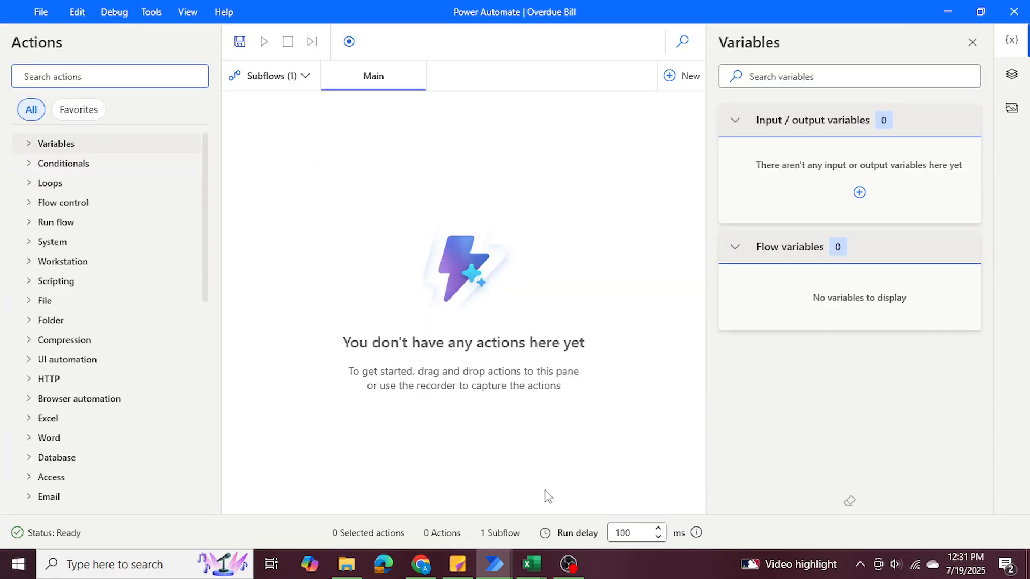
Review the bill name, due date and amount due columns in the Excel workbook, and return to the flow designer.
mouse_move(531, 564)
left_click(595, 496)
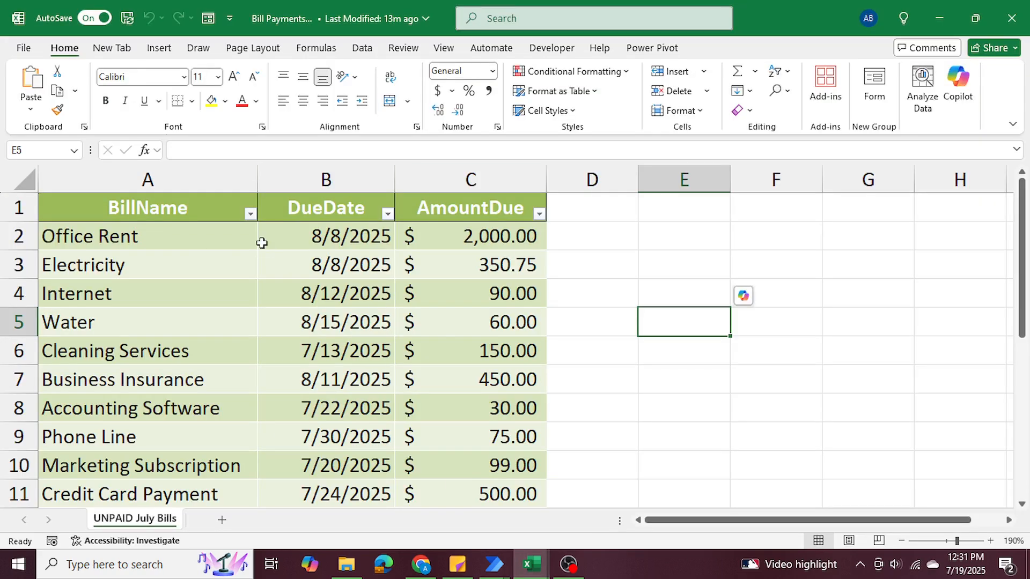
left_click_drag(161, 208, 474, 395)
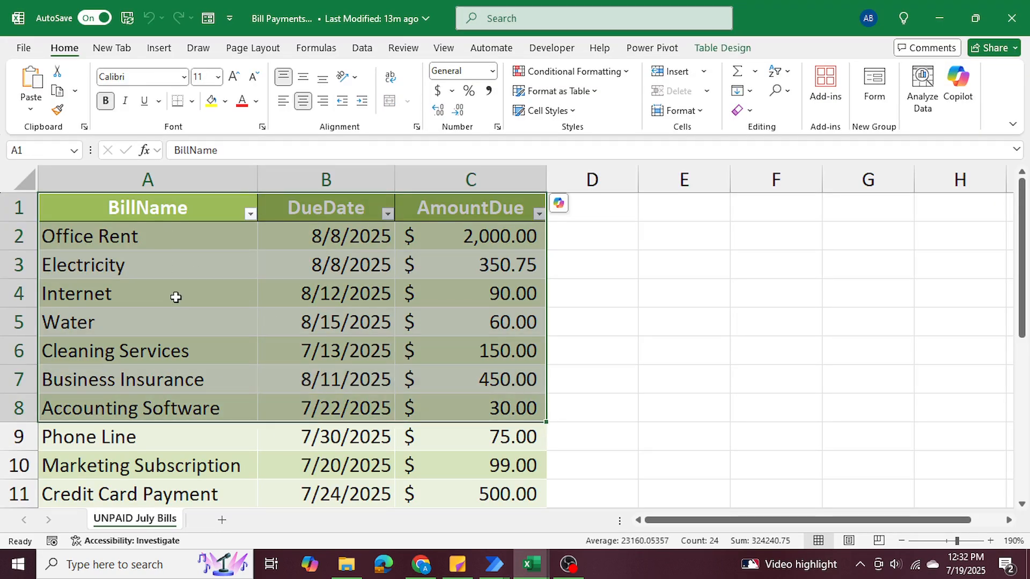
left_click(643, 331)
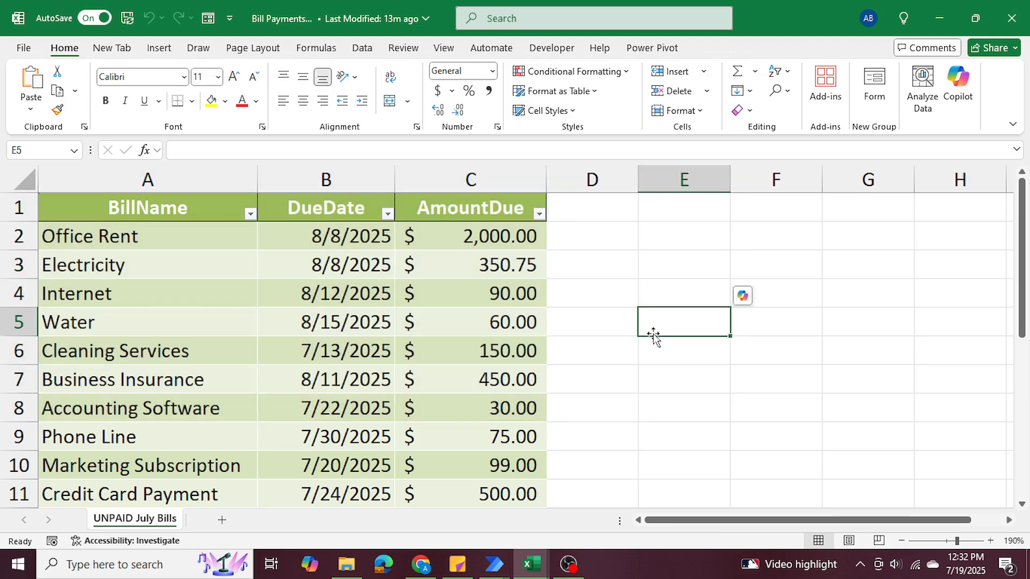
left_click(938, 18)
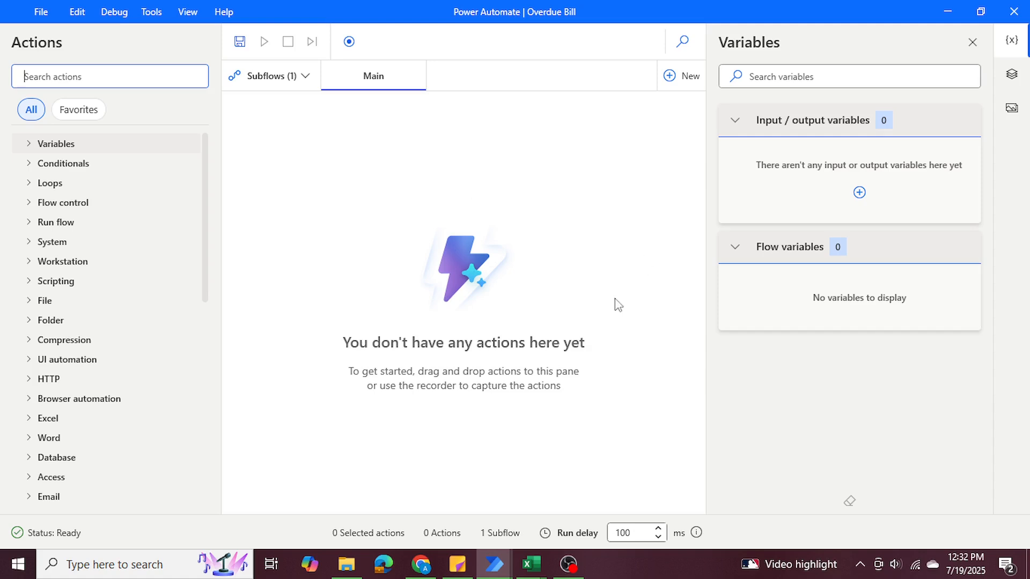
Add a Launch Excel action to the Main subflow and set it to open the following document.
type("launch excel")
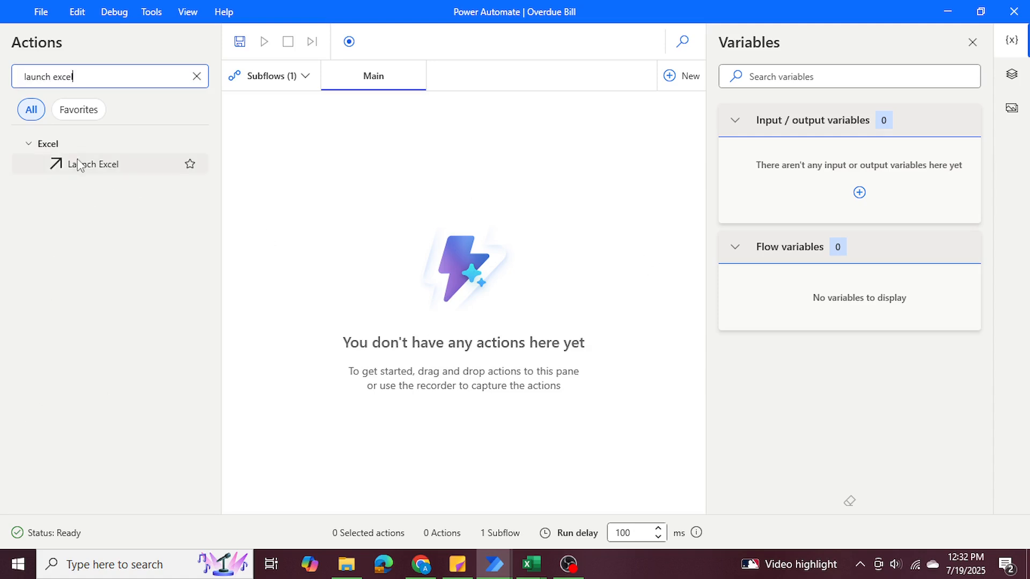
left_click_drag(76, 164, 400, 257)
left_click(438, 217)
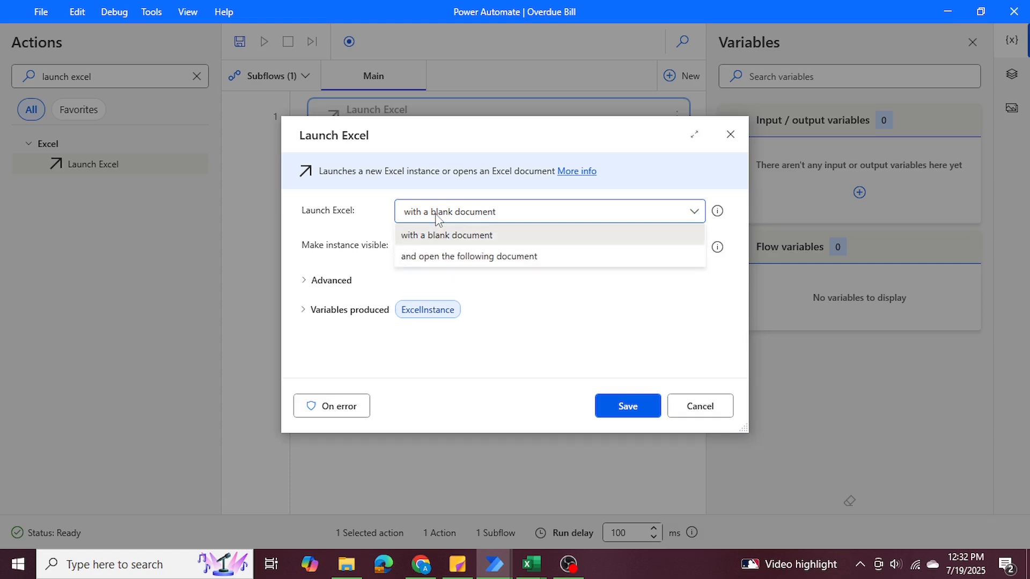
left_click(451, 256)
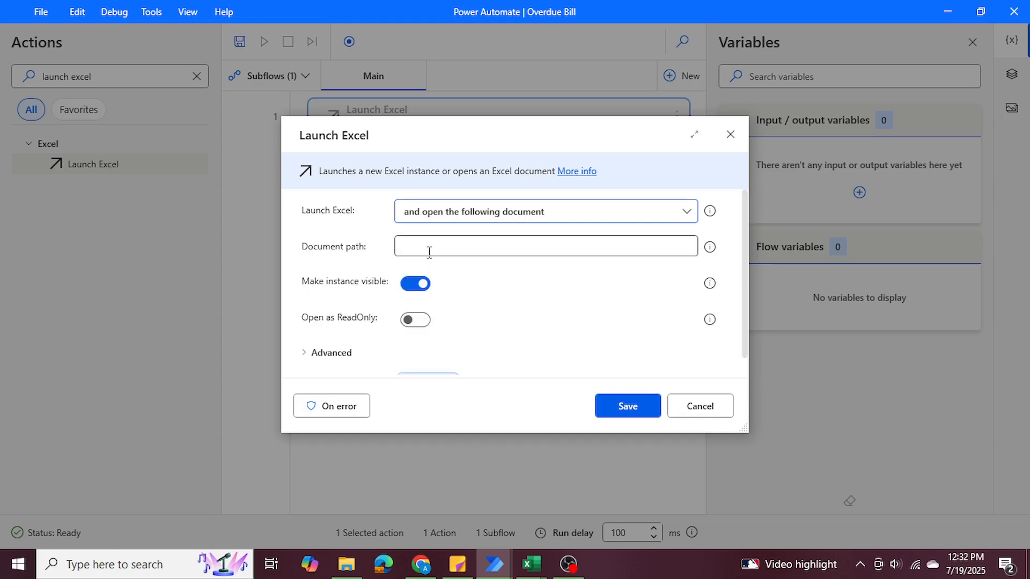
Try to select Bill Payments.xlsx from the Documents folder as the Launch Excel document path.
left_click(532, 244)
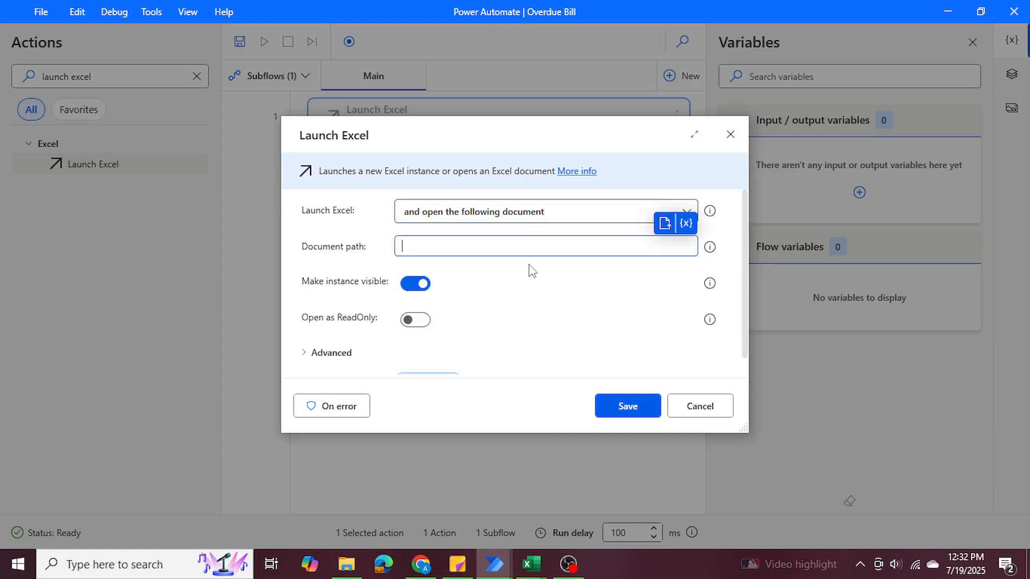
left_click(665, 223)
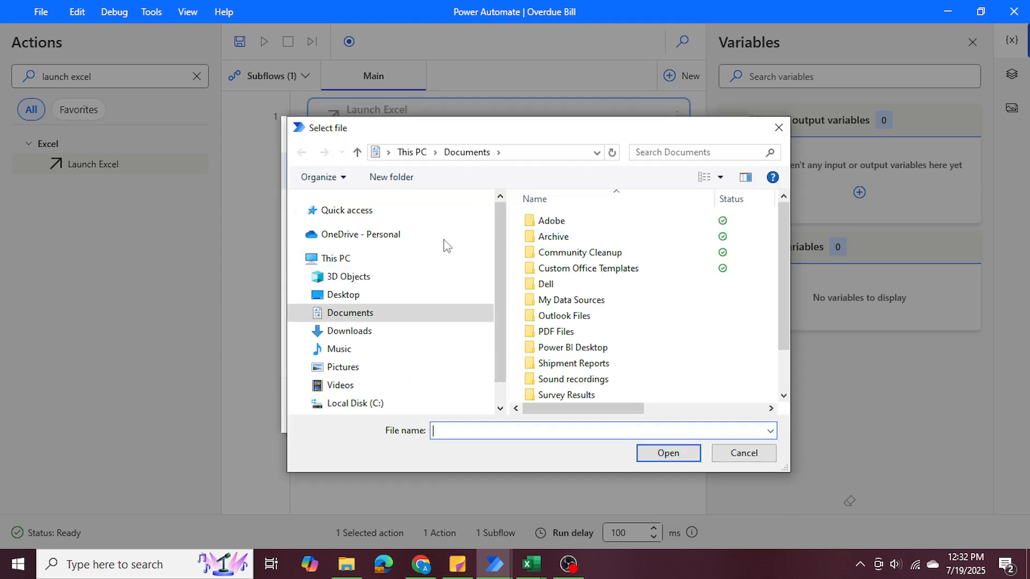
scroll(601, 346, "down", 1)
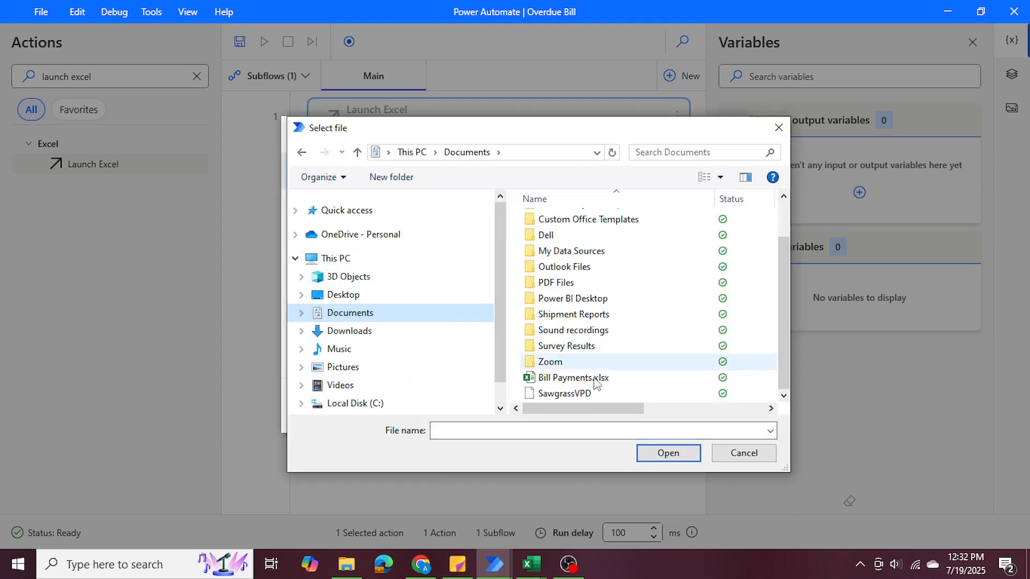
left_click(596, 378)
left_click(666, 453)
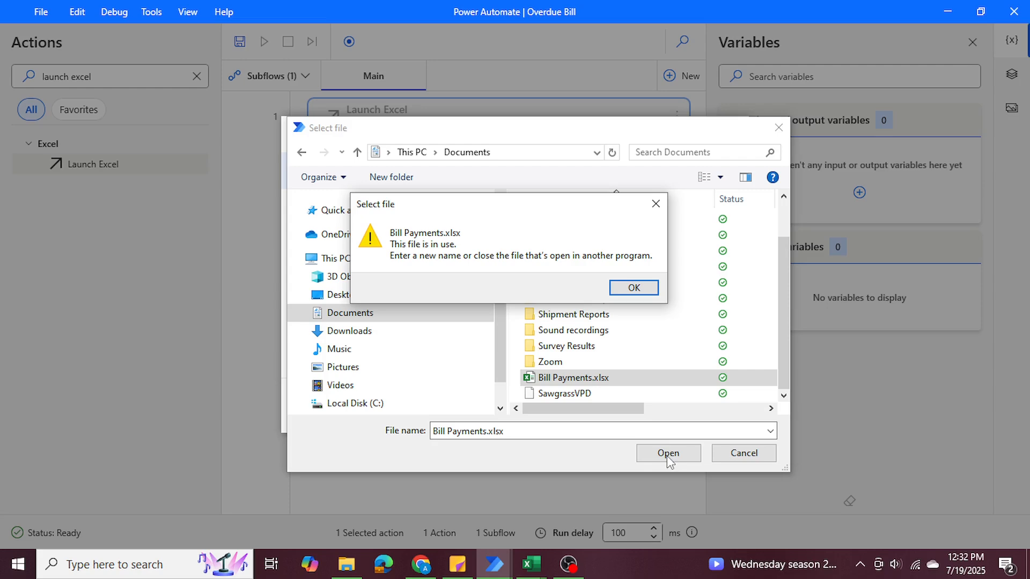
left_click(621, 294)
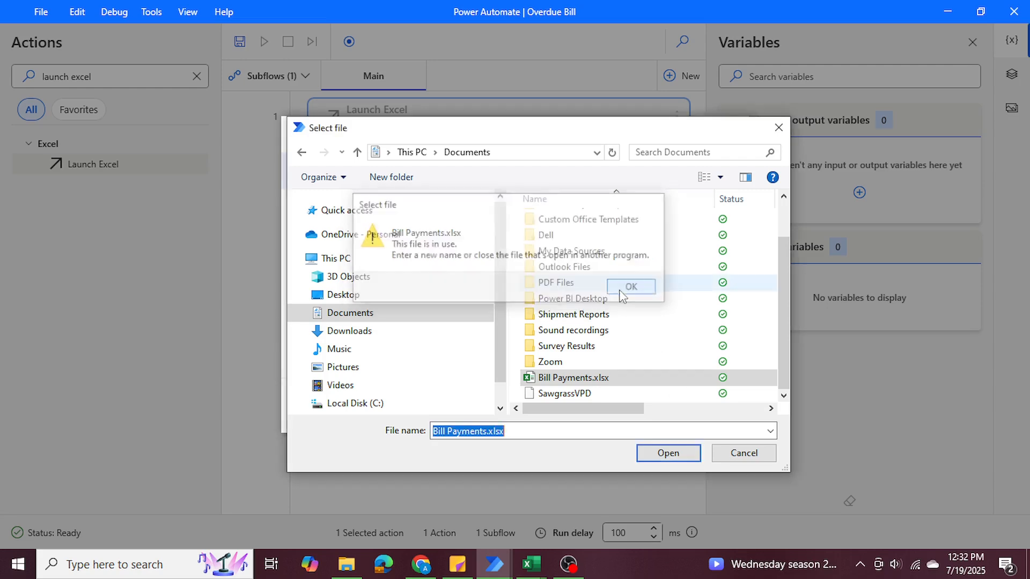
Close the Bill Payments workbook in Excel and choose Bill Payments.xlsx as the Launch Excel document path.
mouse_move(531, 564)
left_click(583, 516)
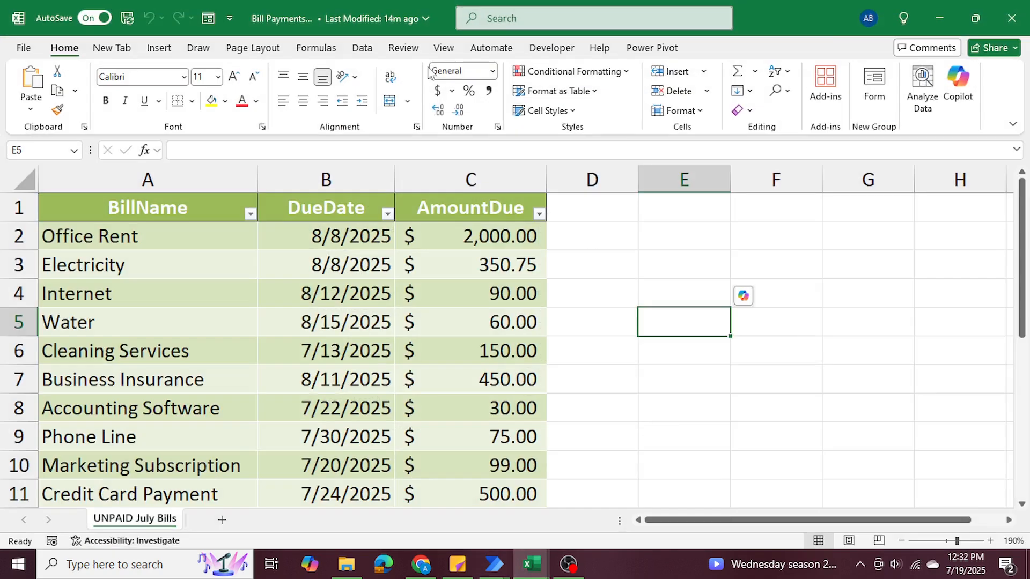
left_click(1011, 18)
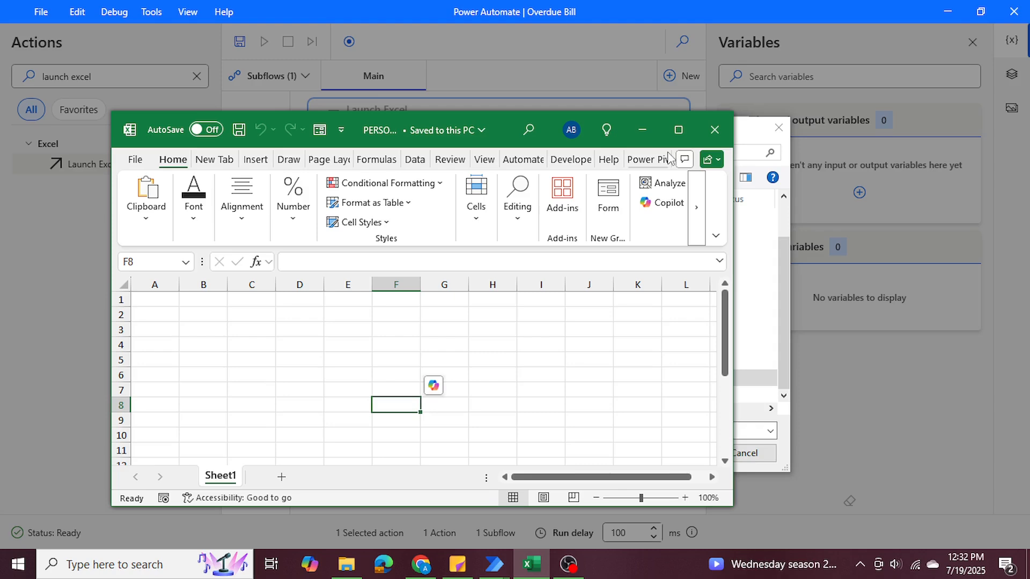
left_click(642, 129)
left_click(580, 378)
left_click(669, 461)
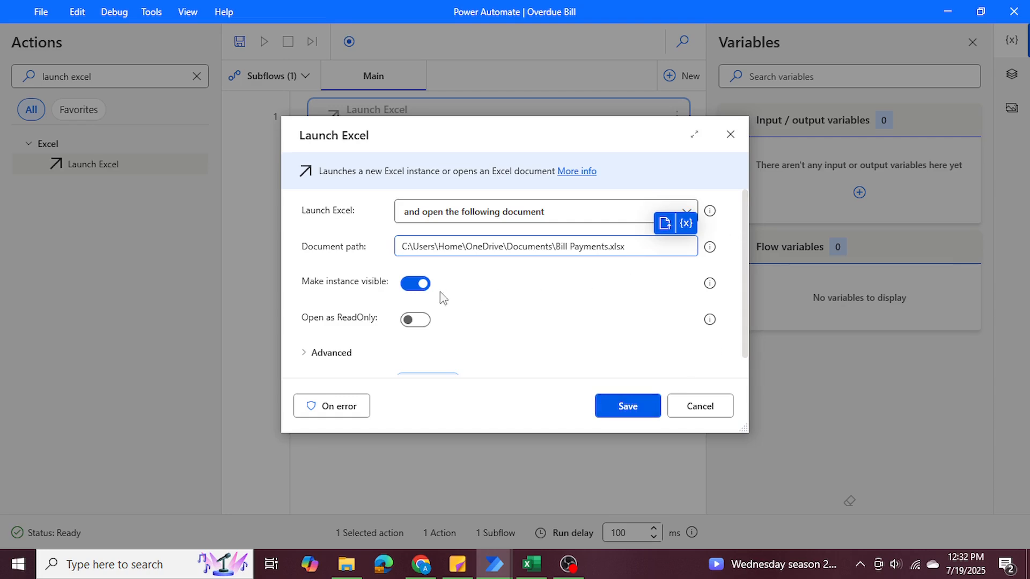
Rename the produced Excel instance variable to ExcelFile and save the Launch Excel action.
left_click(419, 287)
scroll(480, 285, "down", 1)
left_click(363, 339)
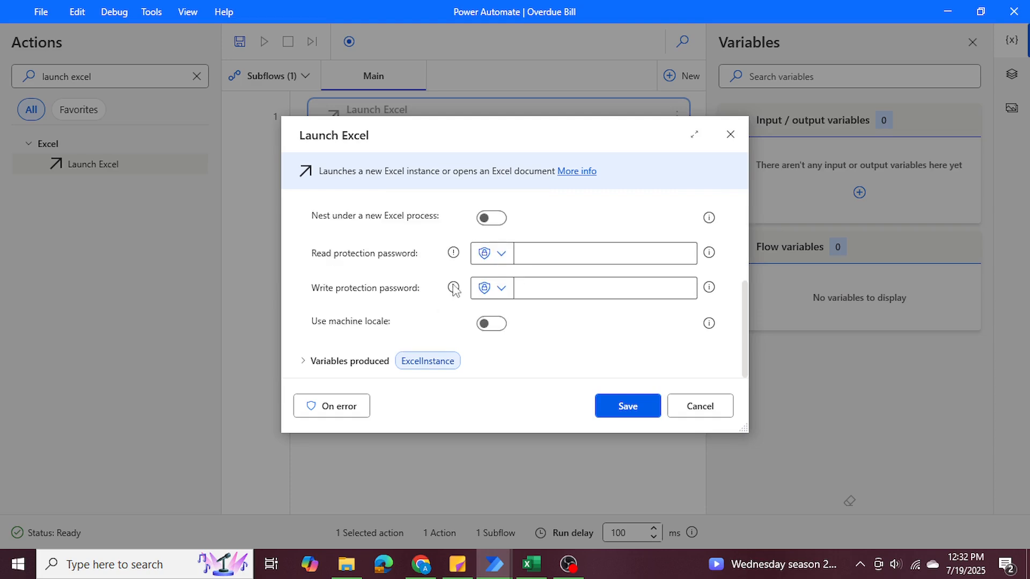
left_click(328, 362)
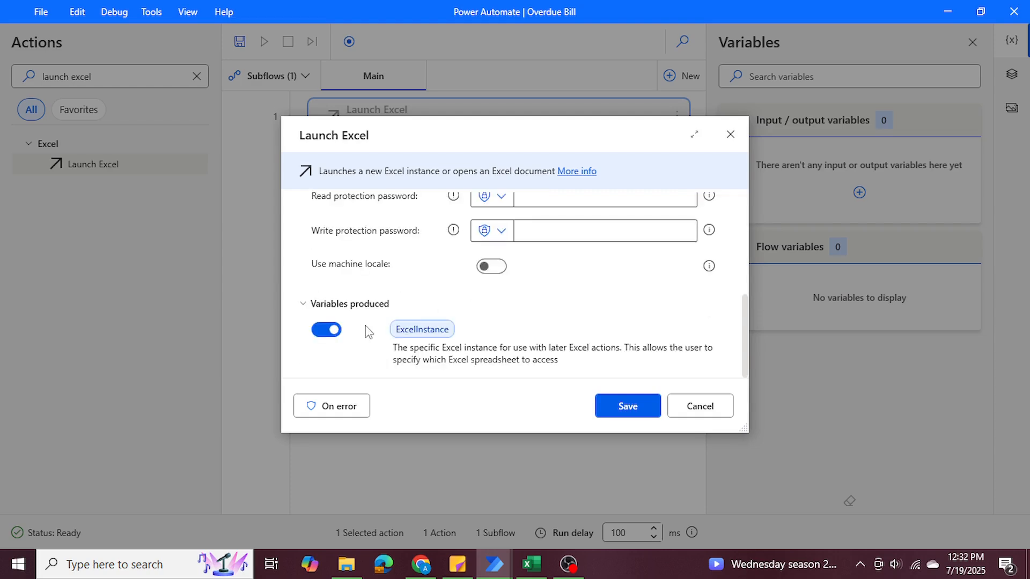
left_click(440, 333)
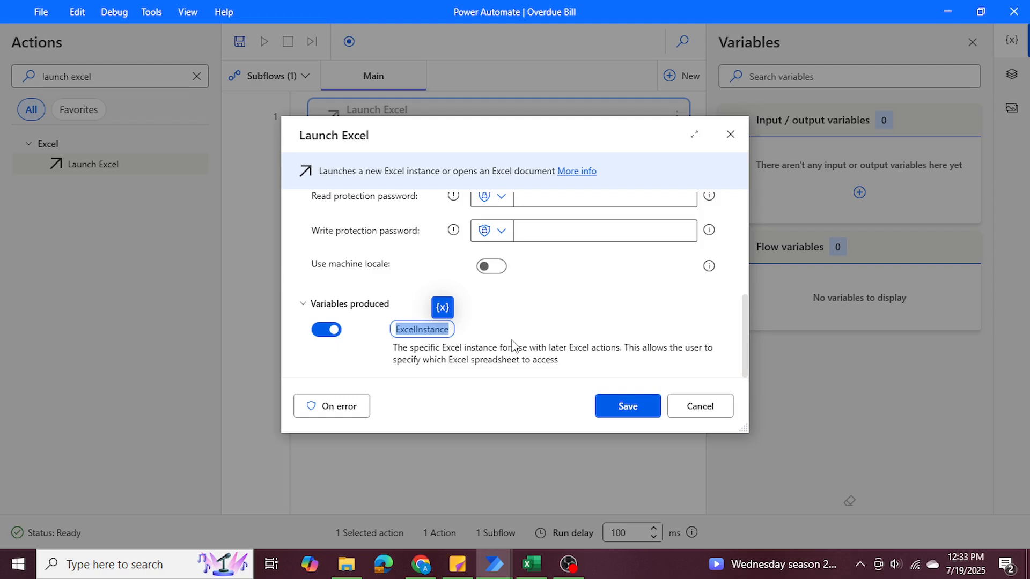
type("Excel")
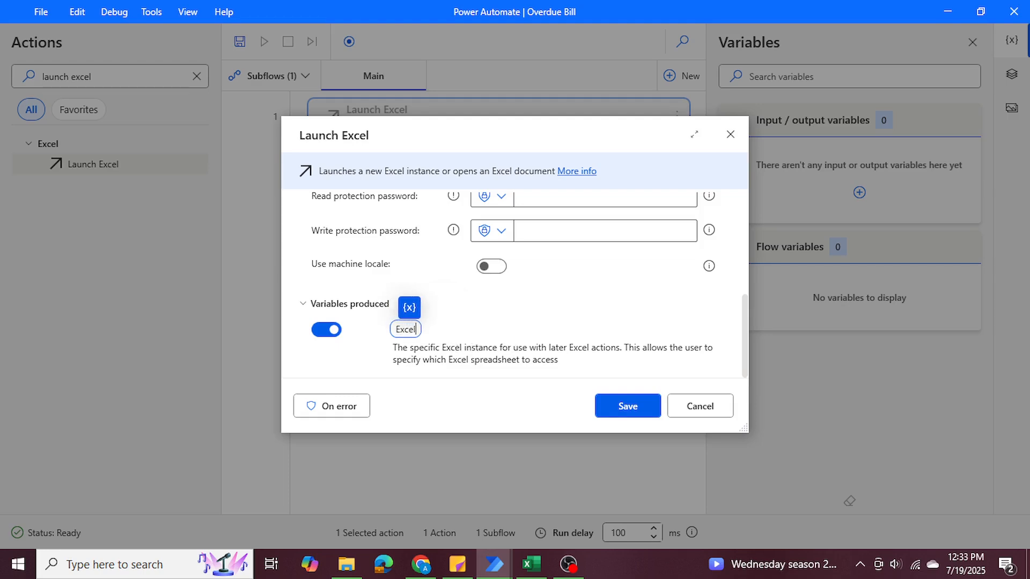
type("File")
left_click(462, 323)
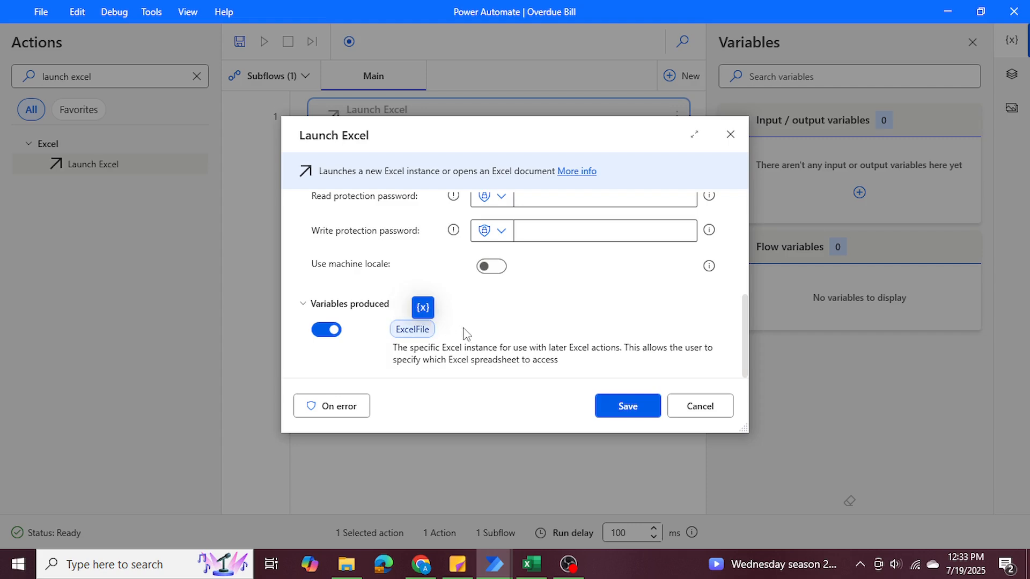
left_click(623, 411)
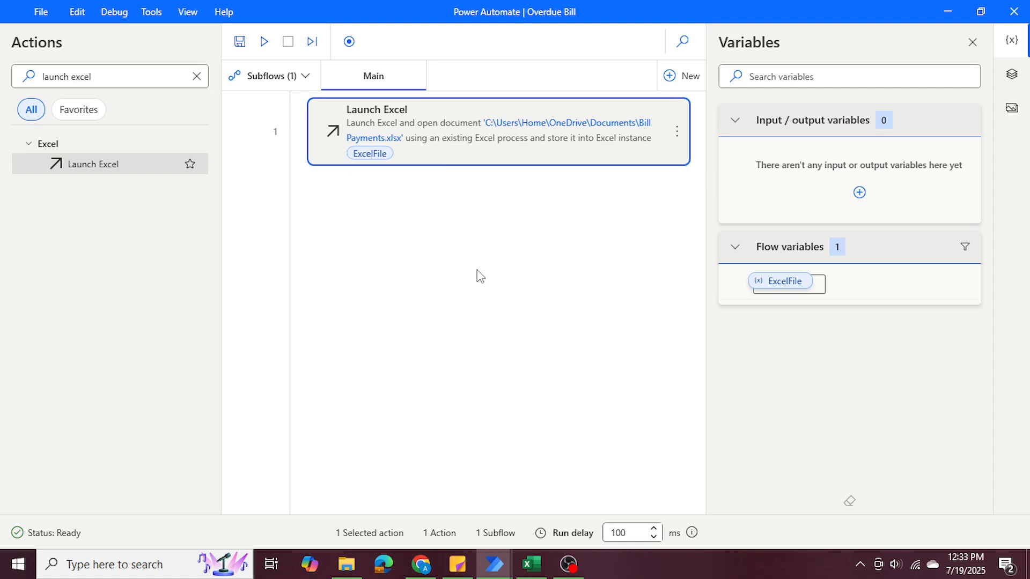
Add a Read from Excel worksheet action for the ExcelFile instance that retrieves all available values from the worksheet.
left_click_drag(92, 79, 25, 80)
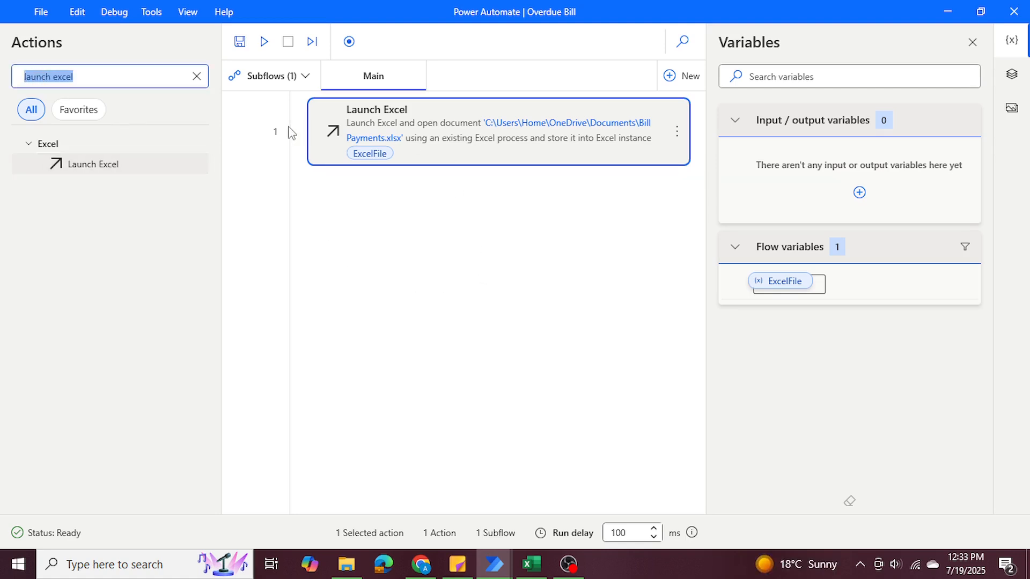
type("readh")
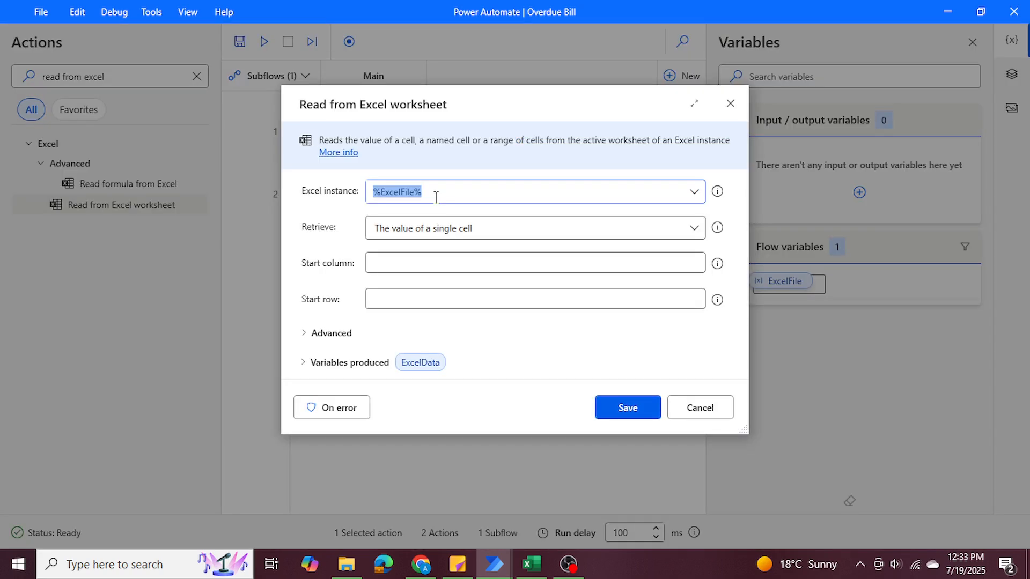
left_click(436, 194)
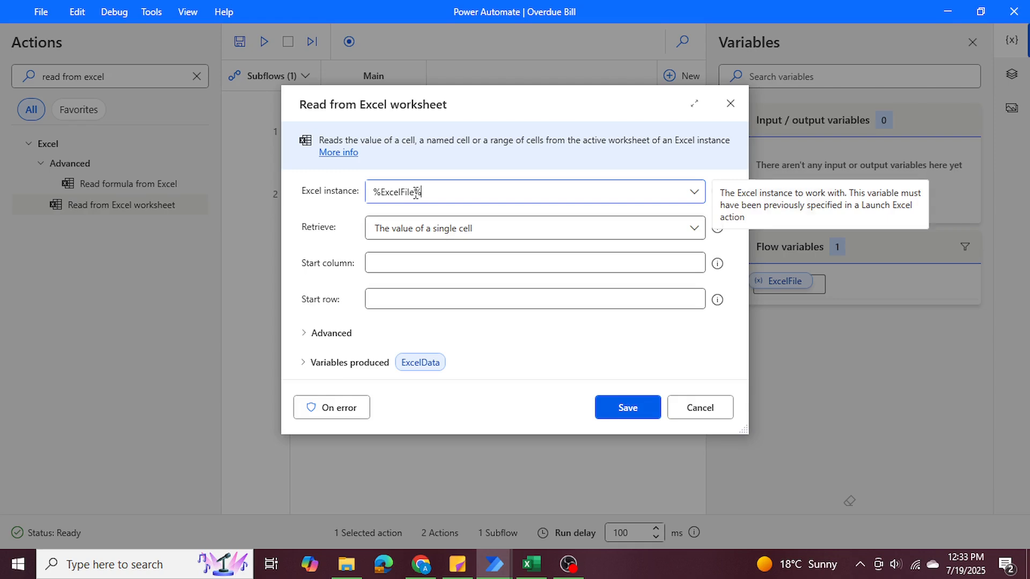
double_click(382, 188)
left_click(425, 231)
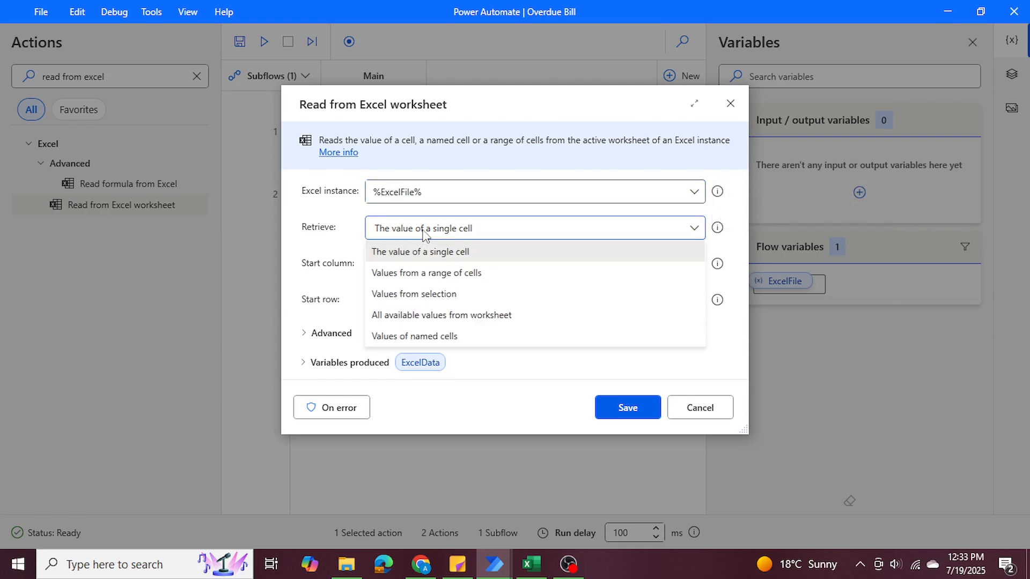
left_click(427, 316)
Check the bill data in Excel and enable "First line of range contains column names" in the read action's advanced options.
left_click(557, 507)
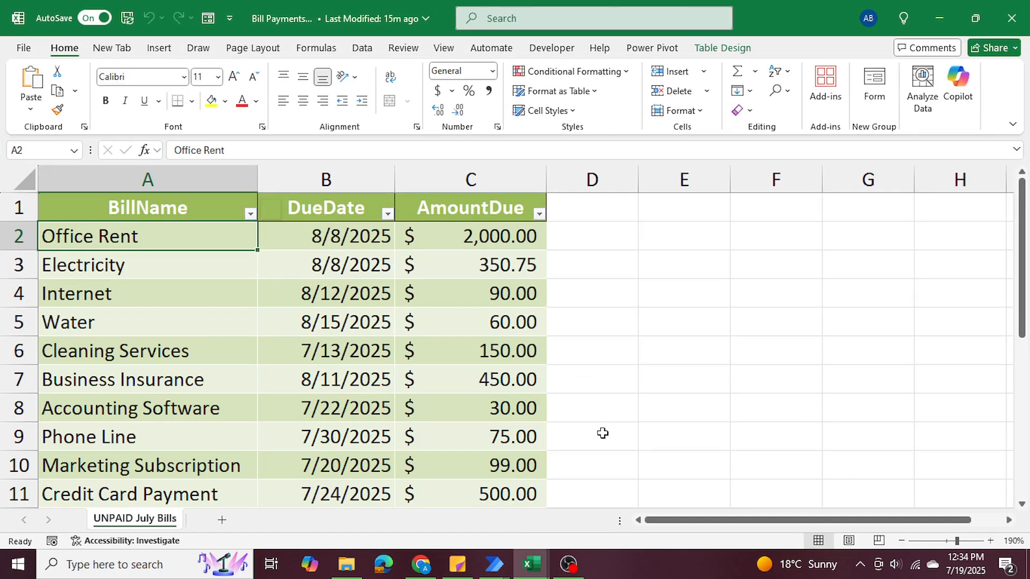
left_click(947, 29)
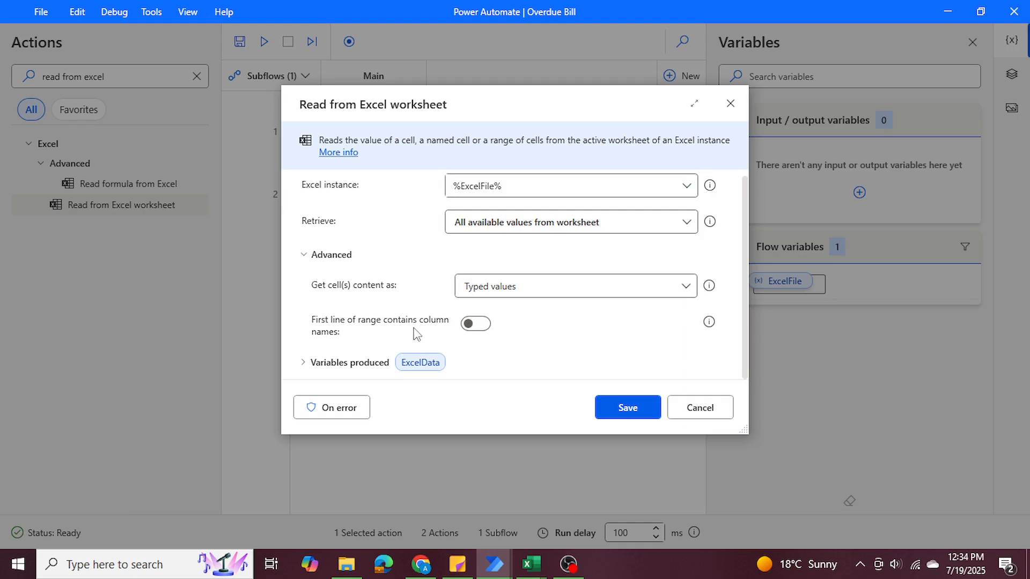
left_click(479, 325)
Switch to the Excel workbook and examine the header row of the unpaid bills table.
mouse_move(531, 563)
left_click(576, 515)
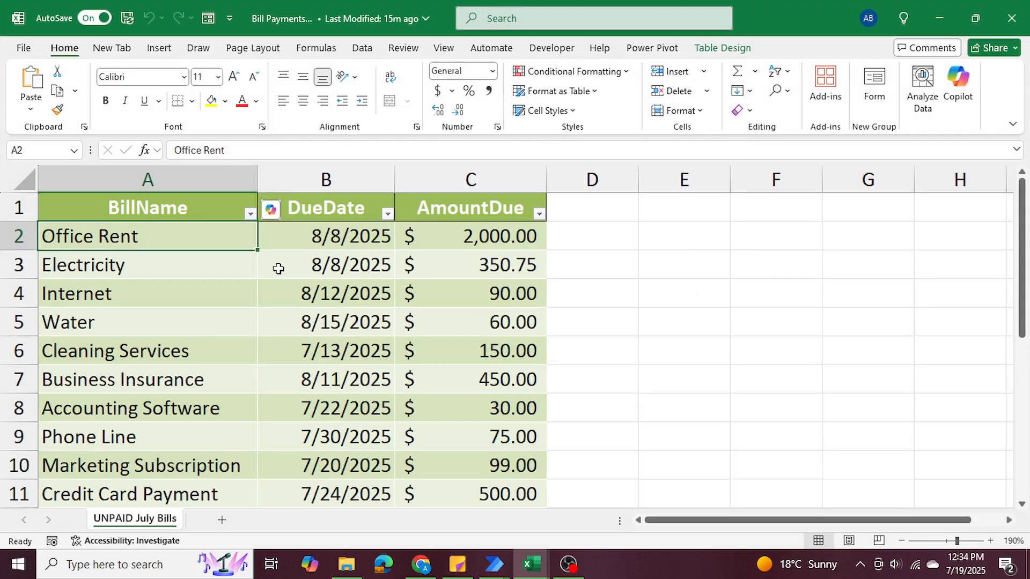
left_click(14, 208)
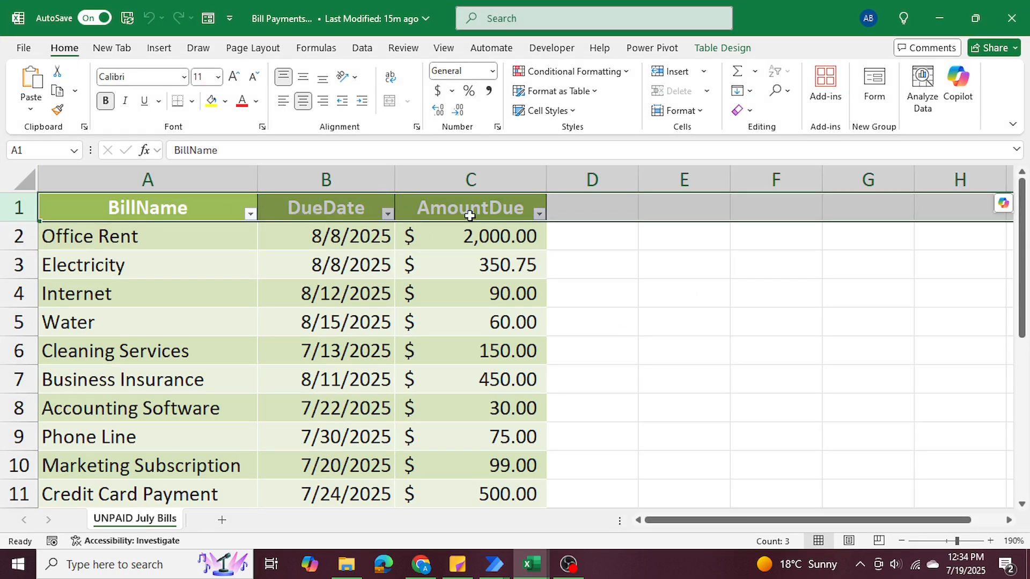
left_click(741, 255)
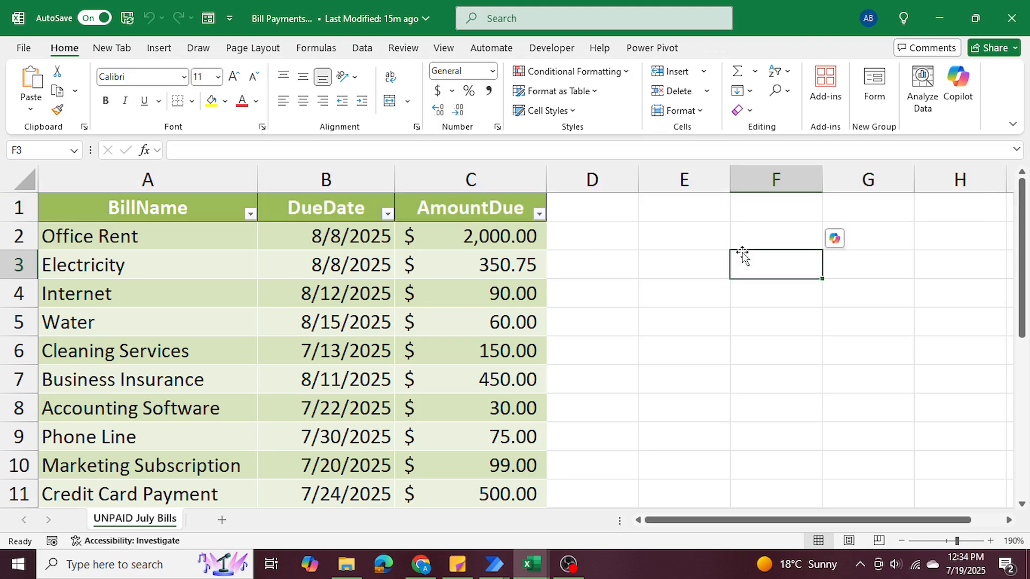
Switch back to Power Automate and save the Read from Excel worksheet action.
left_click(943, 18)
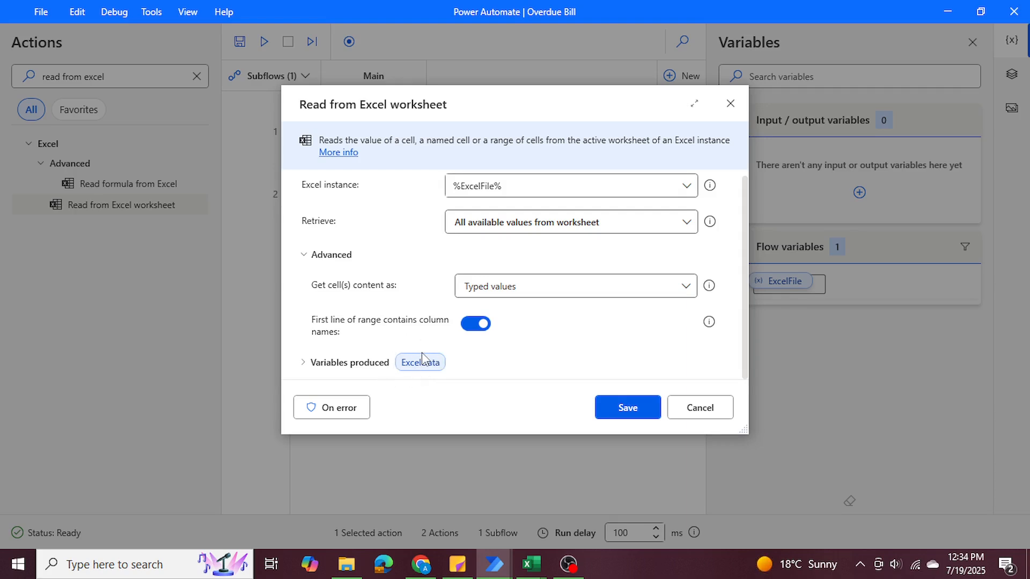
left_click(636, 414)
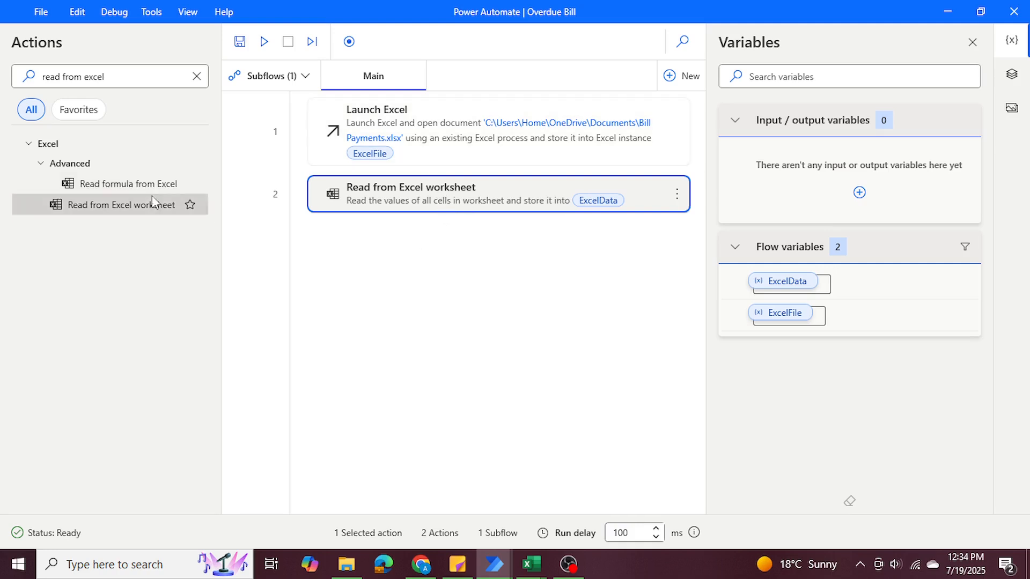
Add a Close Excel action at the end of the flow for the ExcelFile instance, without saving the document.
left_click_drag(124, 75, 18, 75)
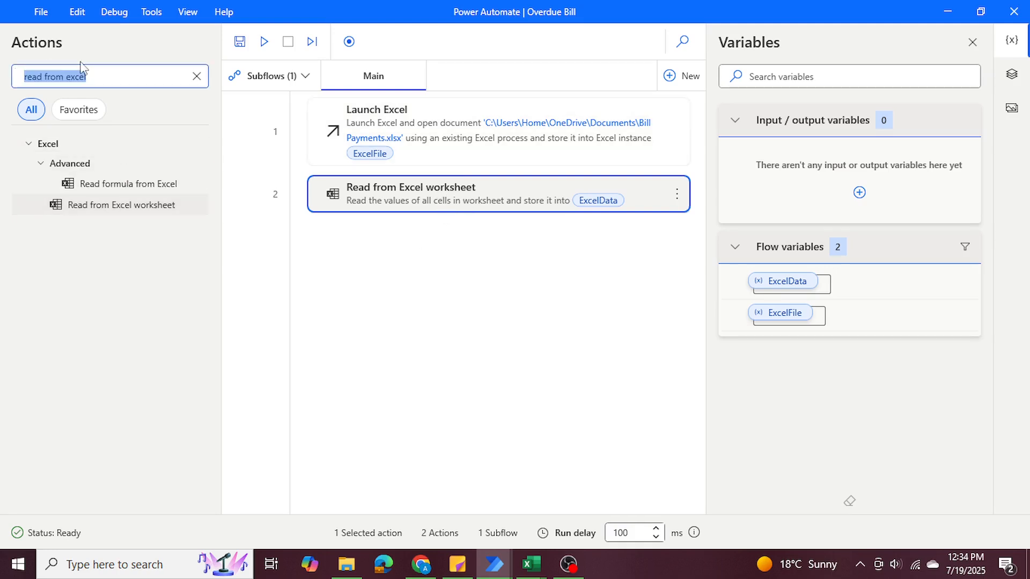
type("close excel")
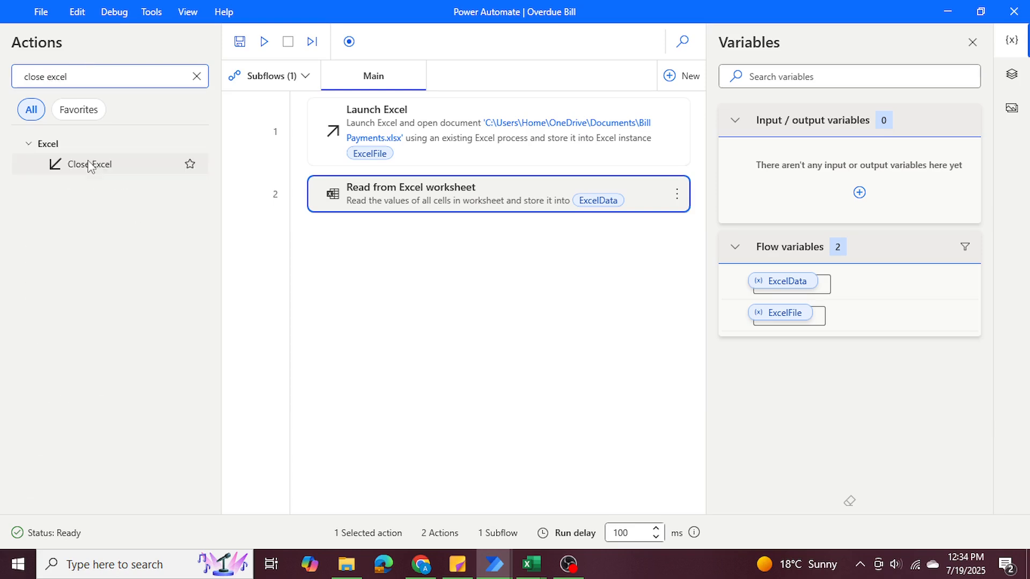
left_click_drag(89, 164, 437, 268)
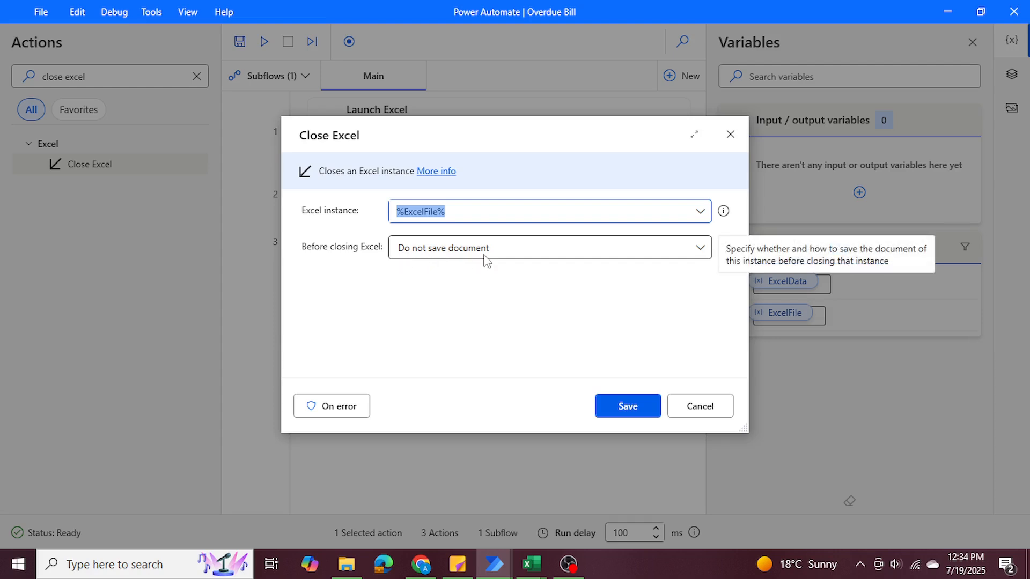
left_click_drag(445, 133, 419, 179)
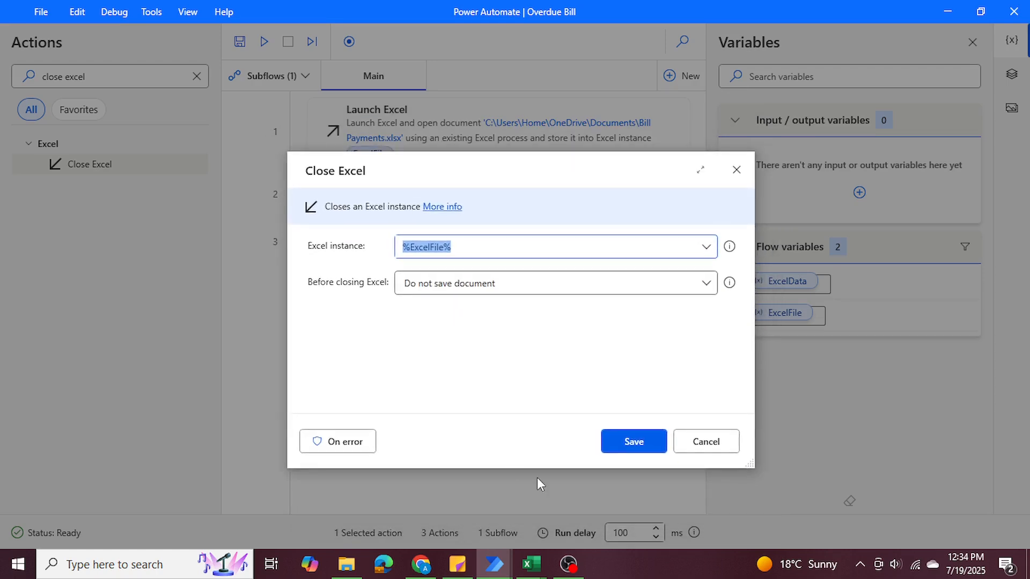
left_click(619, 447)
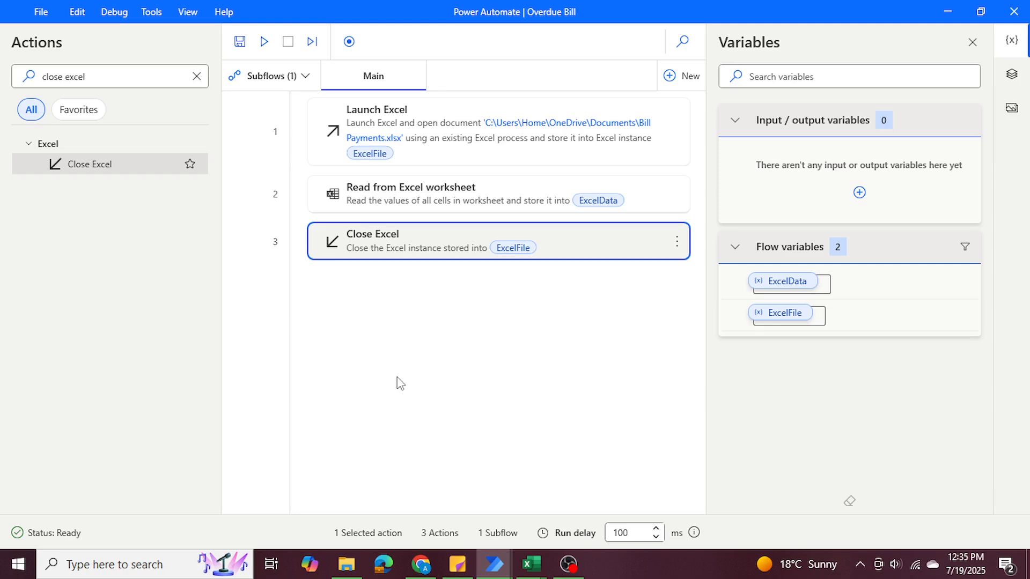
Switch to the Excel workbook, examine the DueDate column, and return to the Power Automate flow.
left_click(531, 564)
left_click(568, 499)
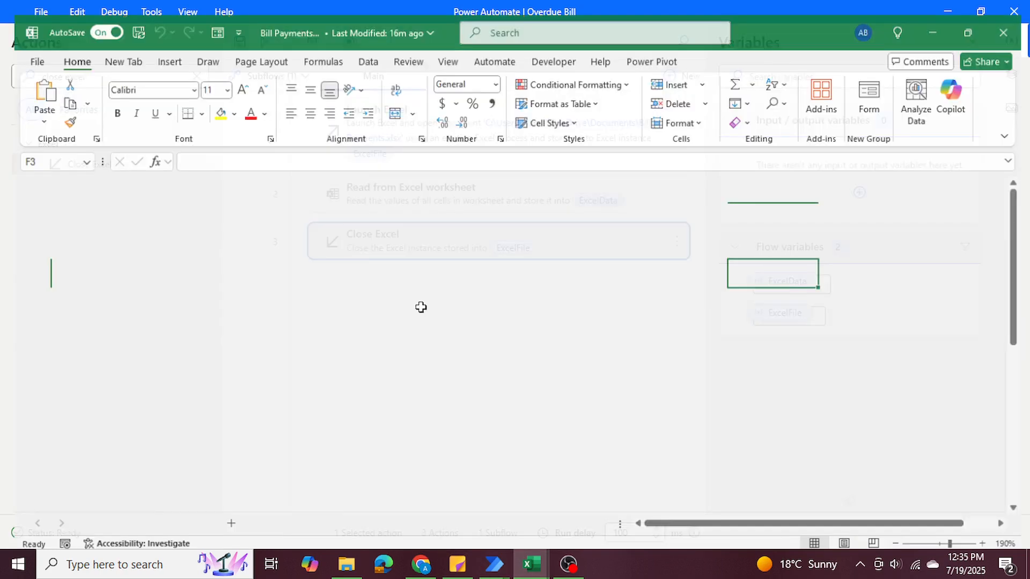
left_click_drag(333, 208, 336, 395)
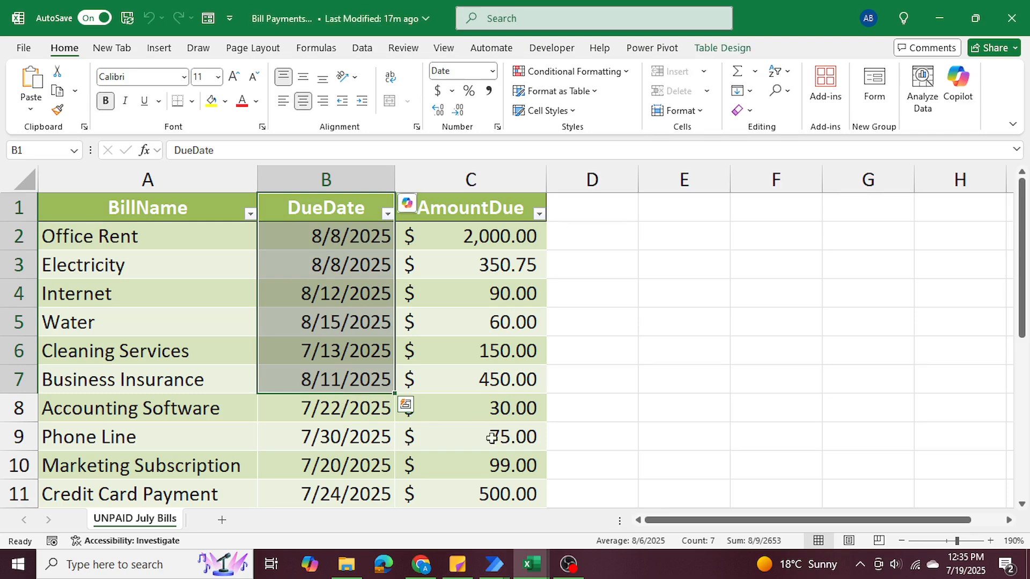
mouse_move(494, 565)
left_click(537, 515)
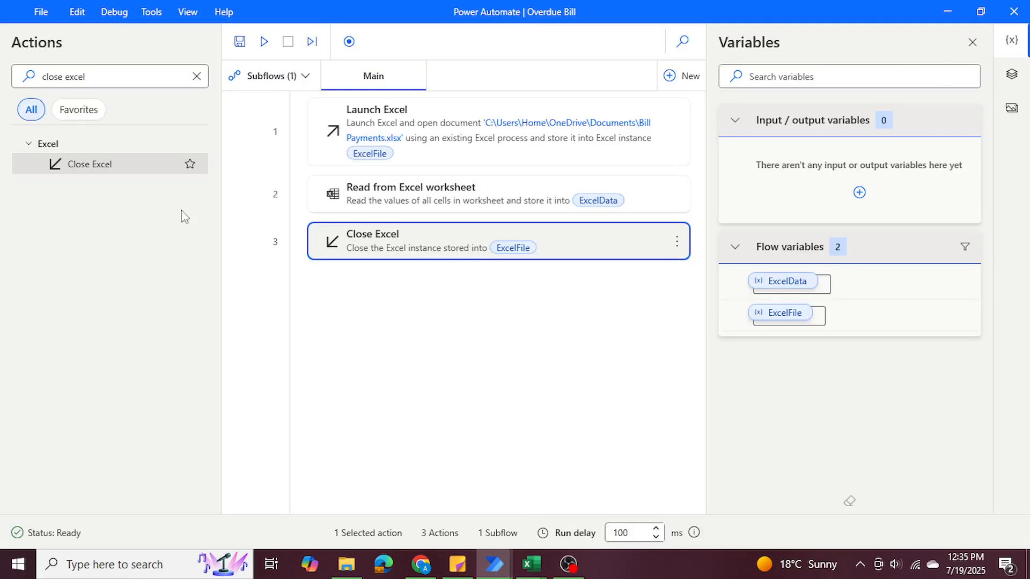
Add a Get current date and time action after Close Excel and check the due date format in the Excel workbook.
left_click(111, 77)
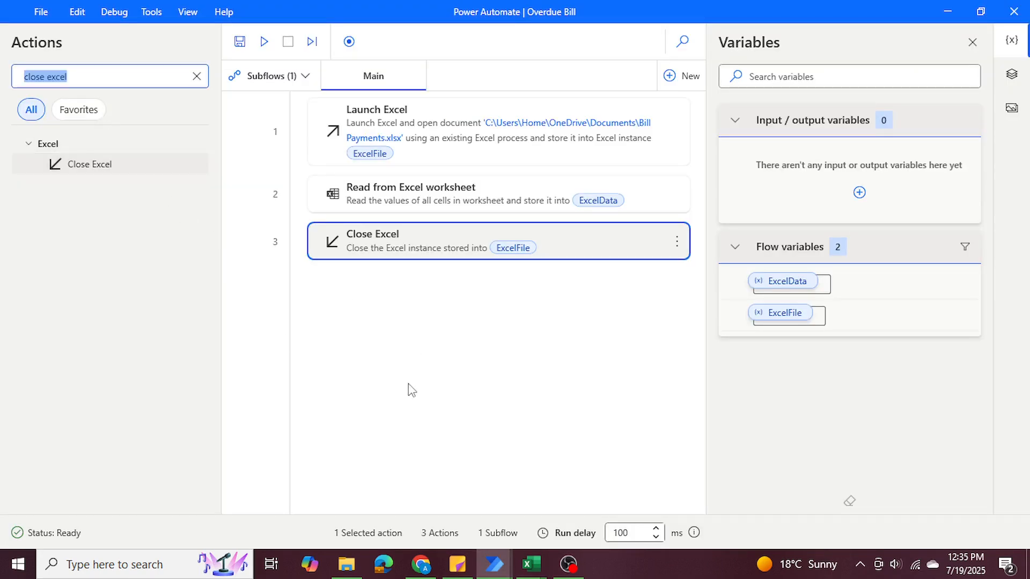
type("get current date")
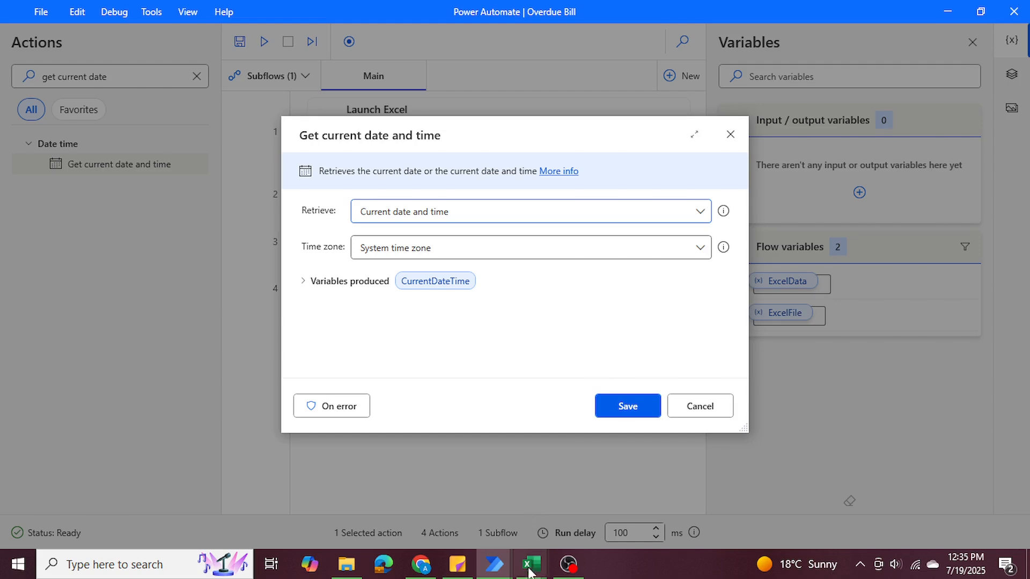
mouse_move(528, 568)
left_click(595, 499)
left_click_drag(342, 236, 342, 437)
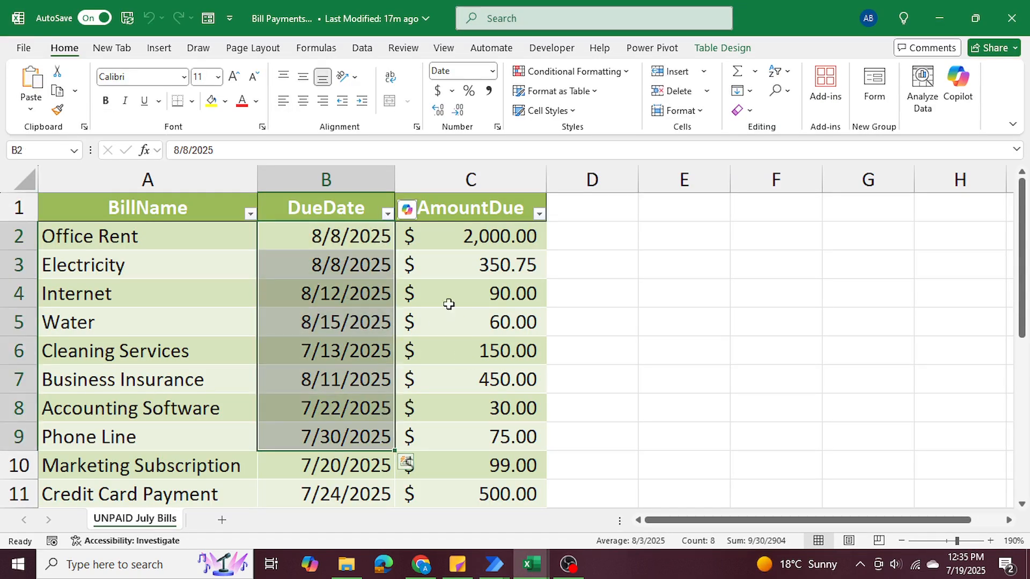
left_click(944, 19)
Set the date action to retrieve the current date only, rename its produced variable to CurrentDate, and save the action.
left_click(421, 213)
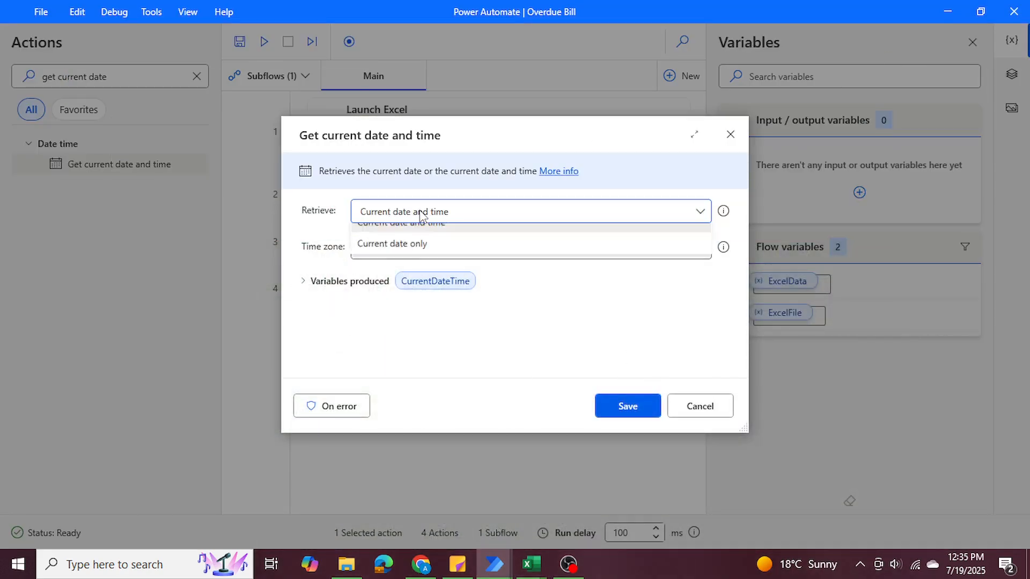
left_click(420, 256)
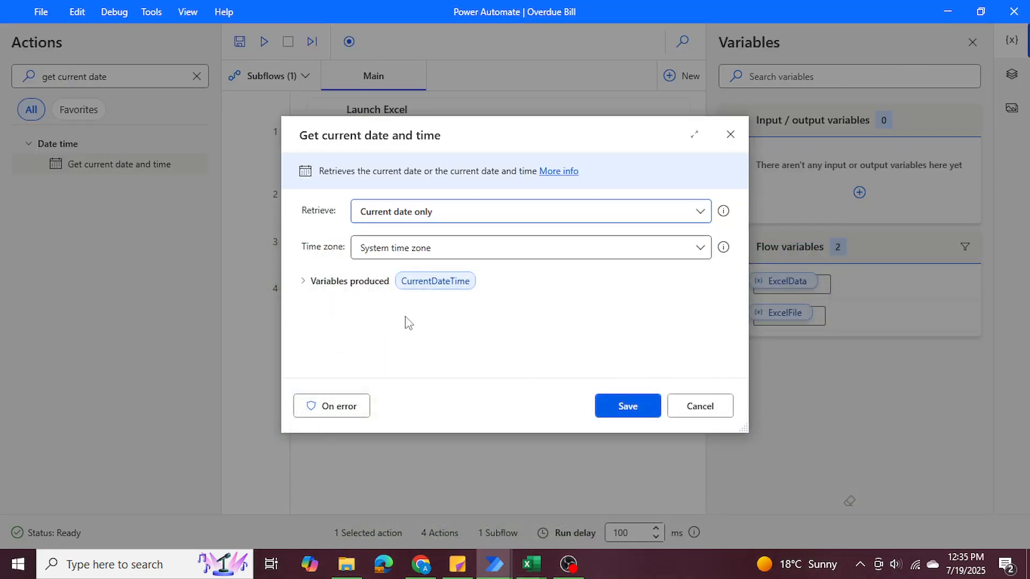
left_click(364, 283)
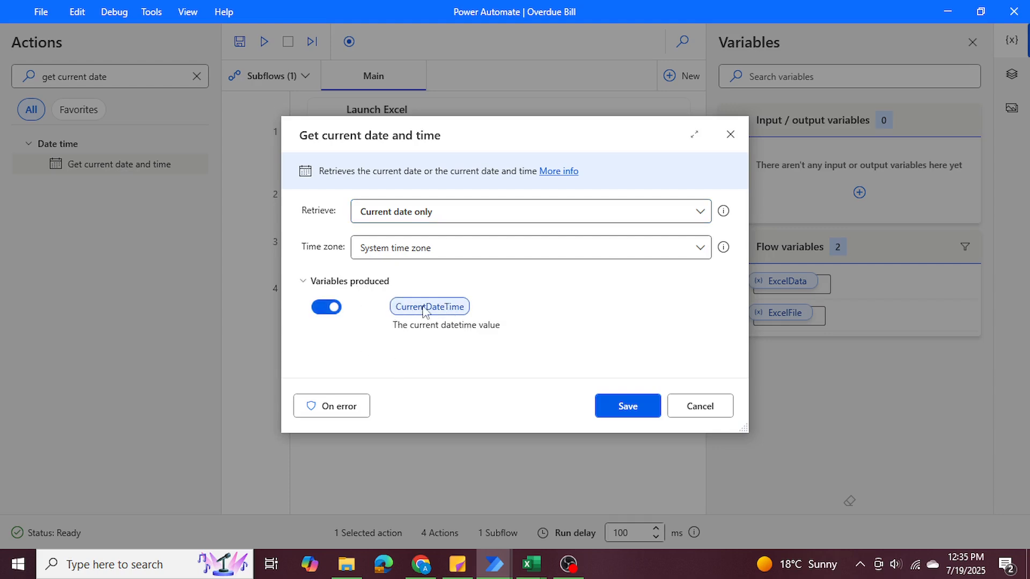
left_click(464, 307)
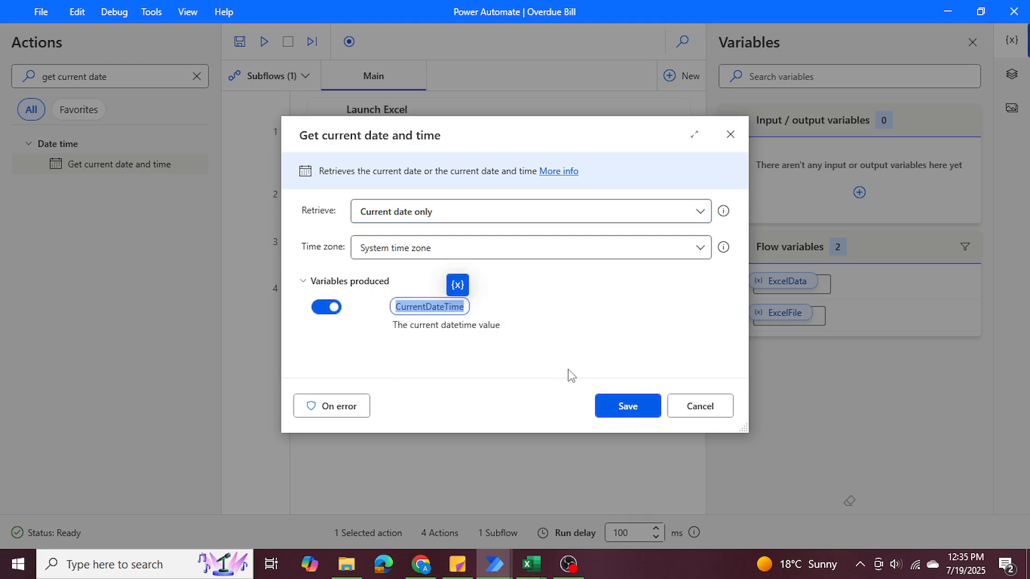
type("CurrentDate")
left_click(626, 407)
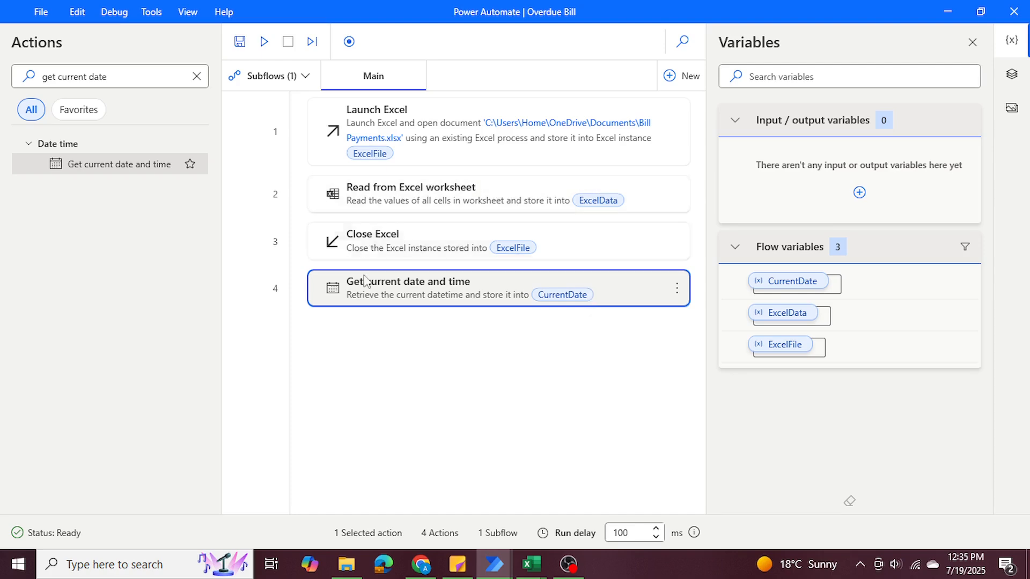
Switch to the Excel workbook, examine the bill table's column headers and first due date, and return to Power Automate.
mouse_move(543, 572)
left_click(571, 514)
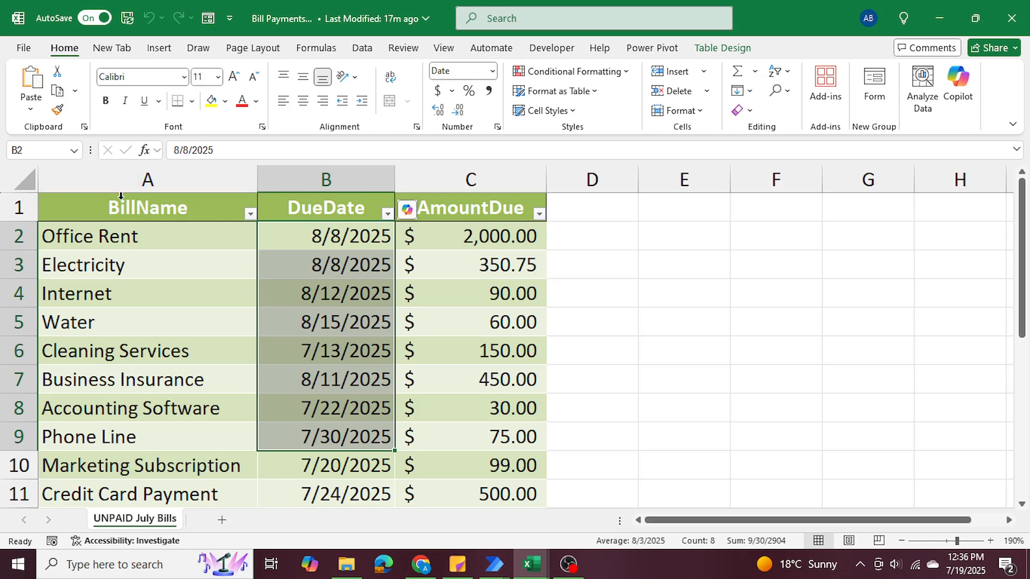
left_click_drag(119, 197, 358, 200)
left_click(478, 212)
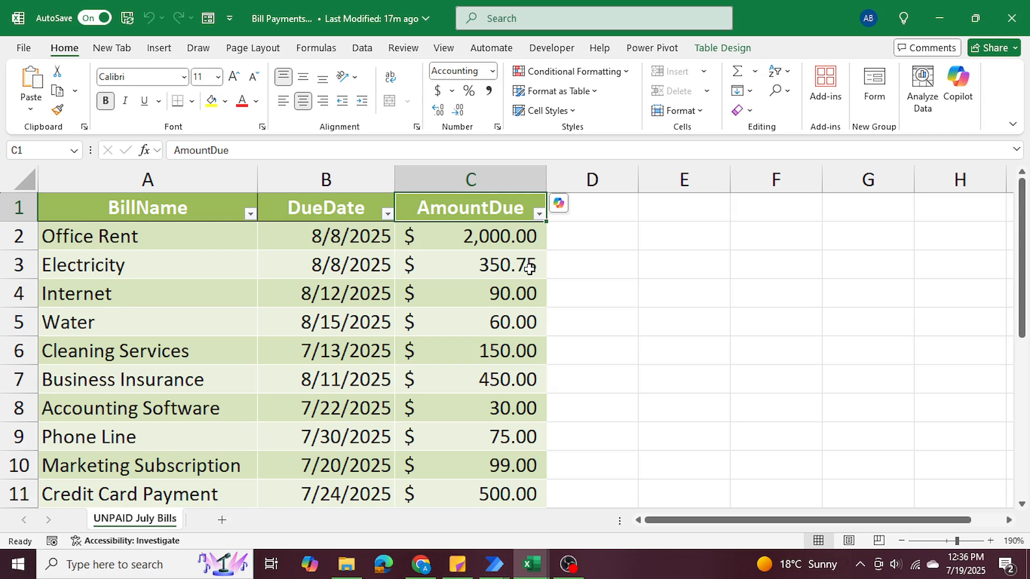
left_click(329, 208)
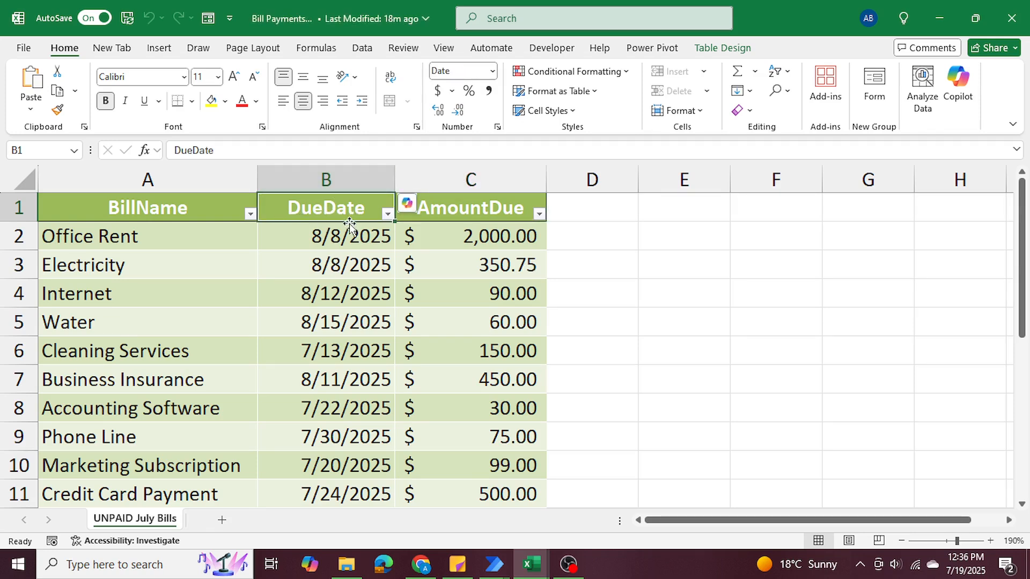
left_click(339, 235)
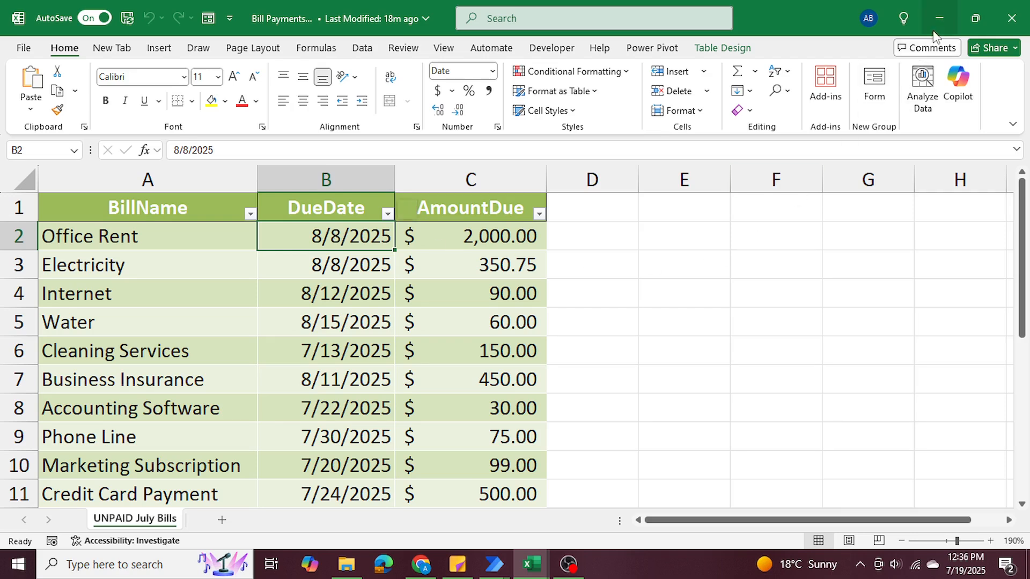
left_click(301, 209)
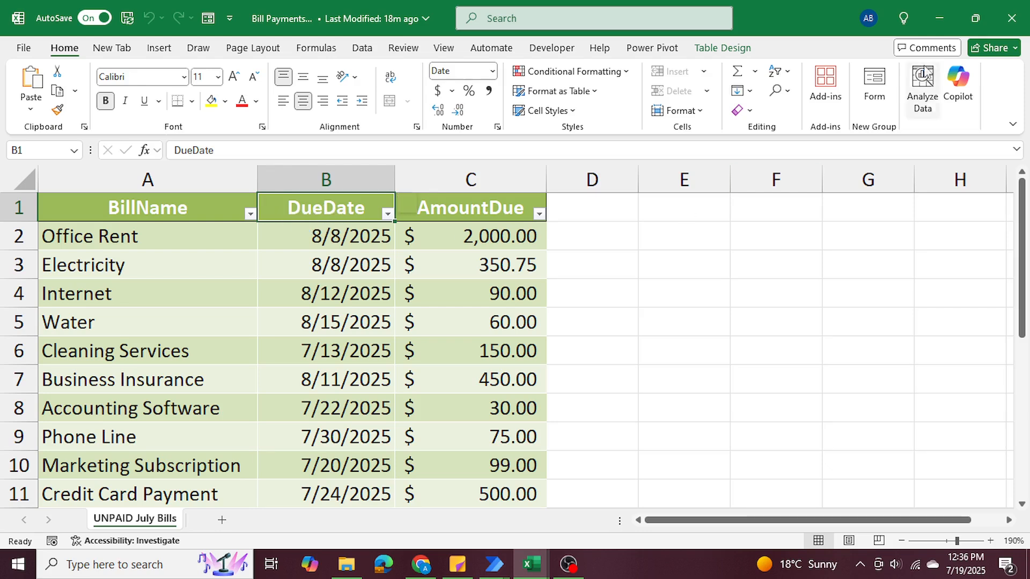
left_click(937, 19)
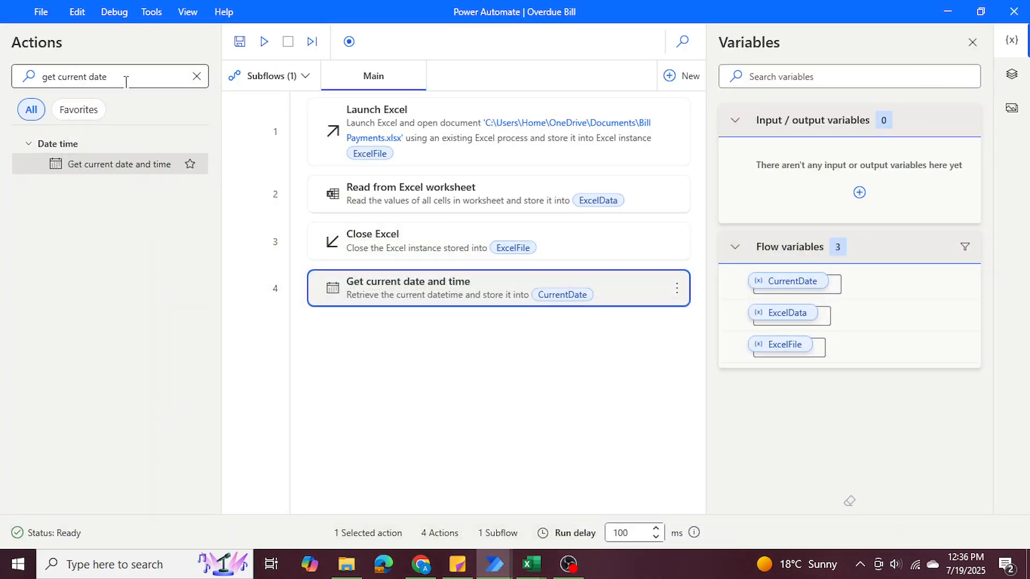
Add a For each loop after the date action with ExcelData as the value to iterate.
left_click_drag(126, 82, 24, 79)
type("for each")
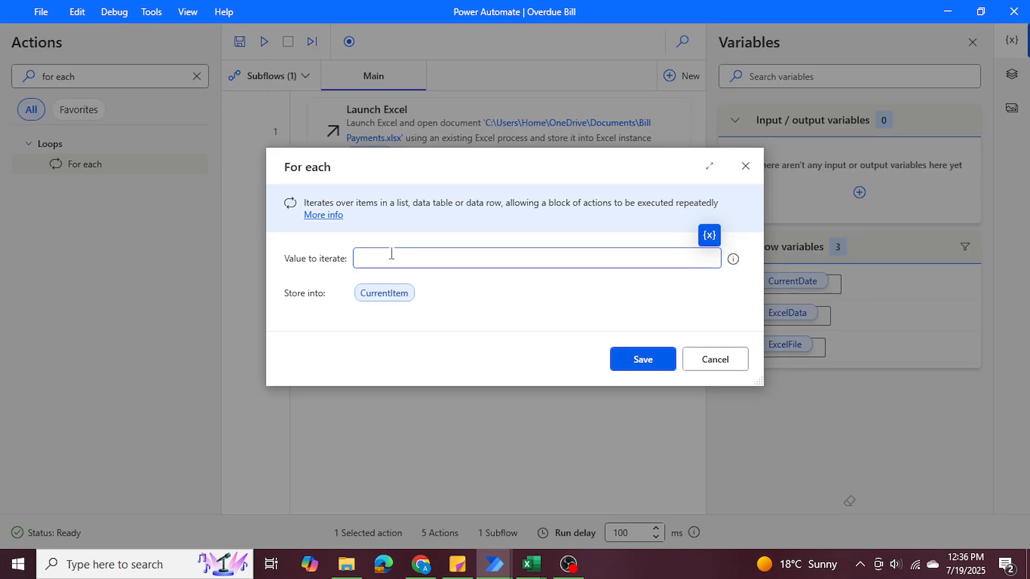
left_click(709, 236)
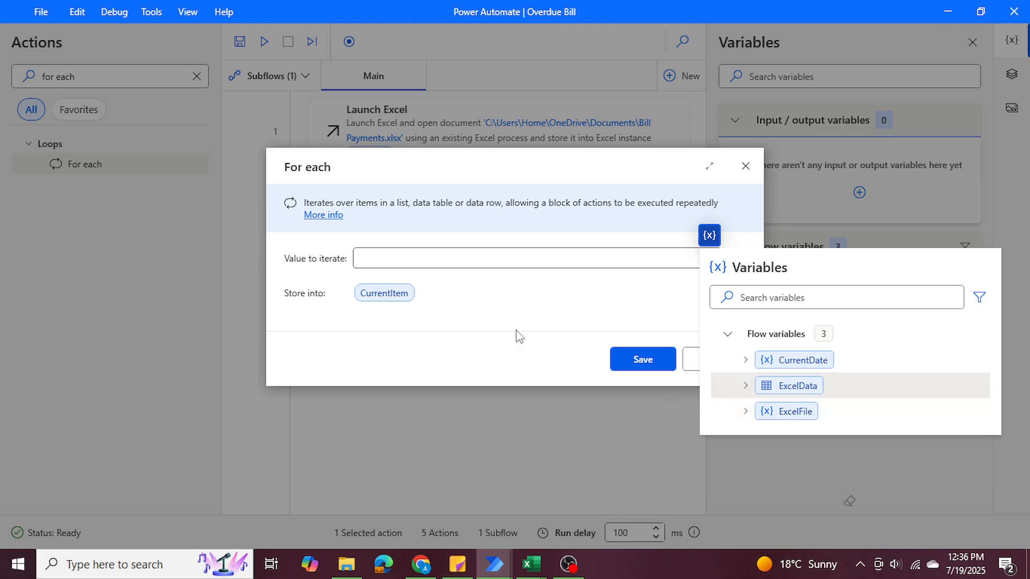
left_click(416, 261)
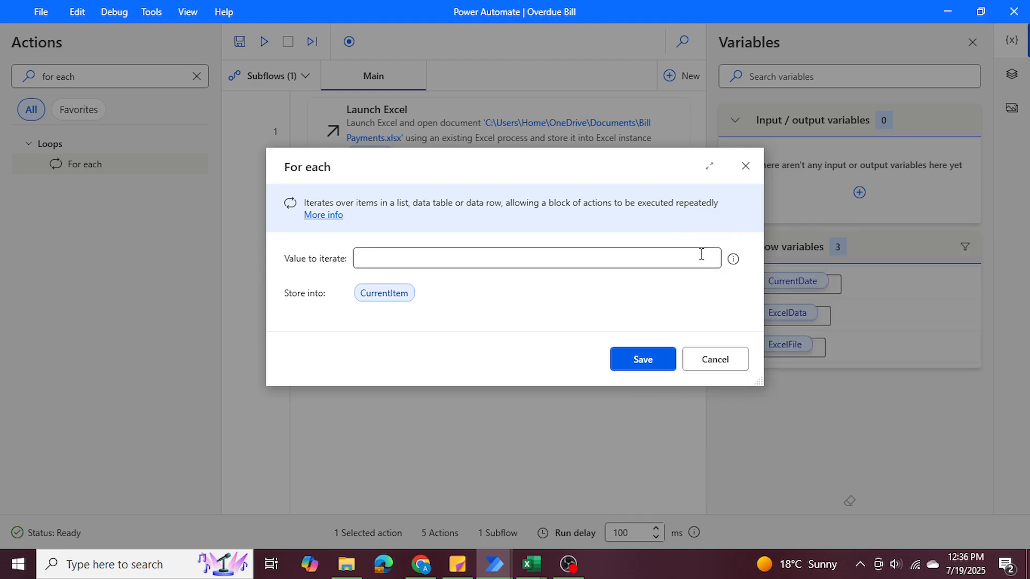
left_click(709, 235)
left_click(795, 385)
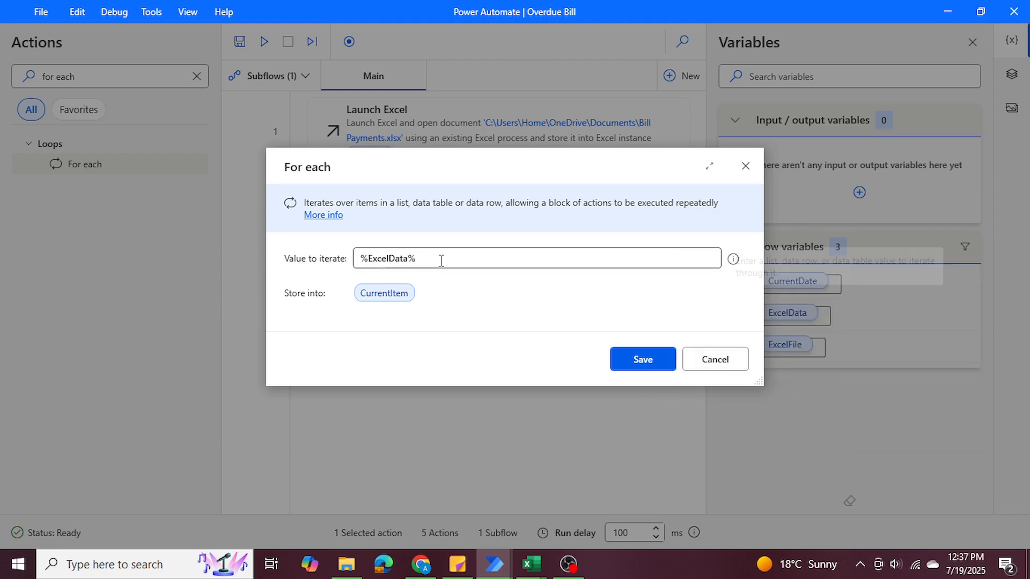
Rename the loop's store-into variable to CurrentRow and save the For each action.
left_click(398, 294)
left_click(409, 293)
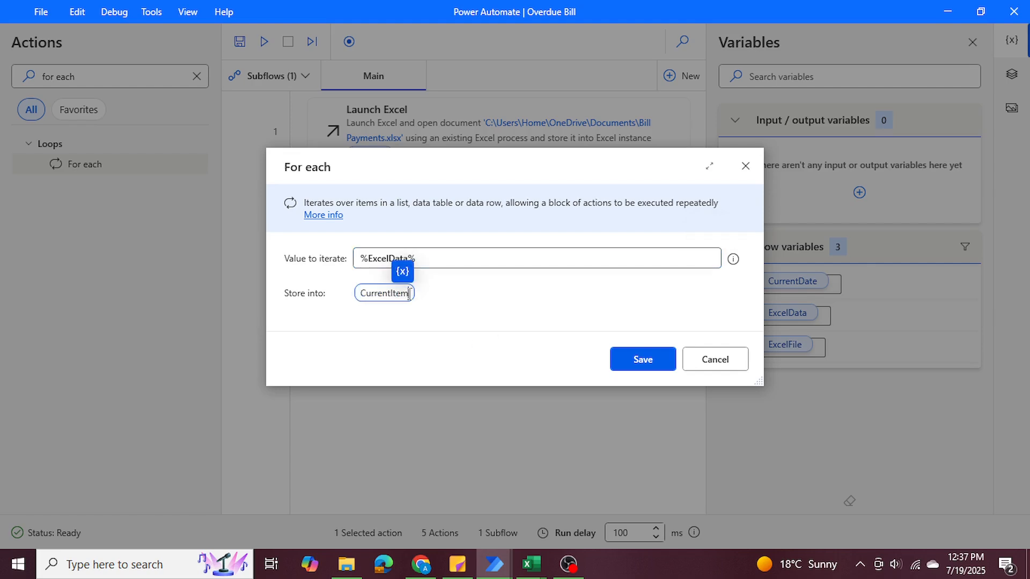
key("BackSpace")
key("BackSpace")
key("BackSpace")
key("BackSpace")
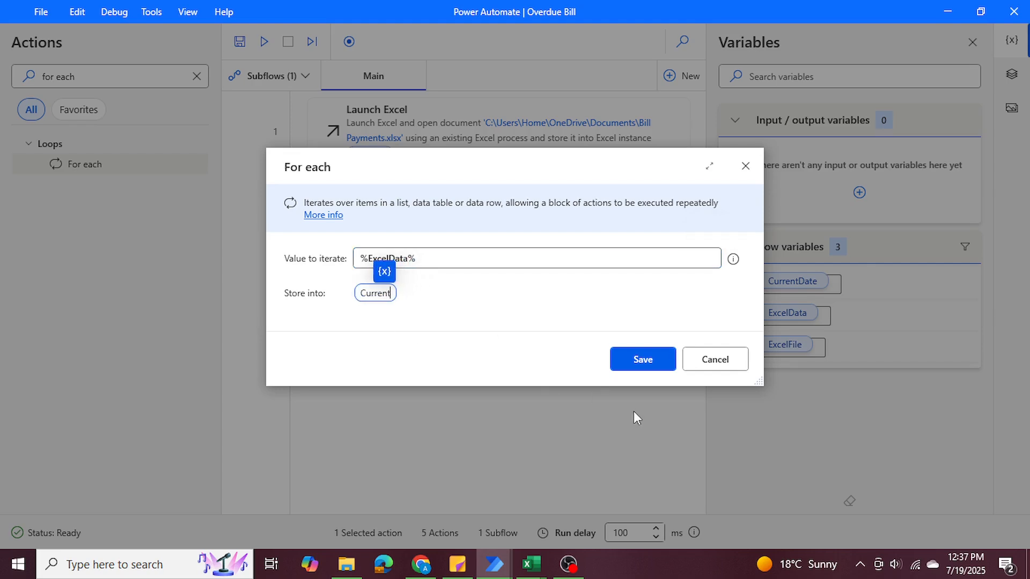
type("Row")
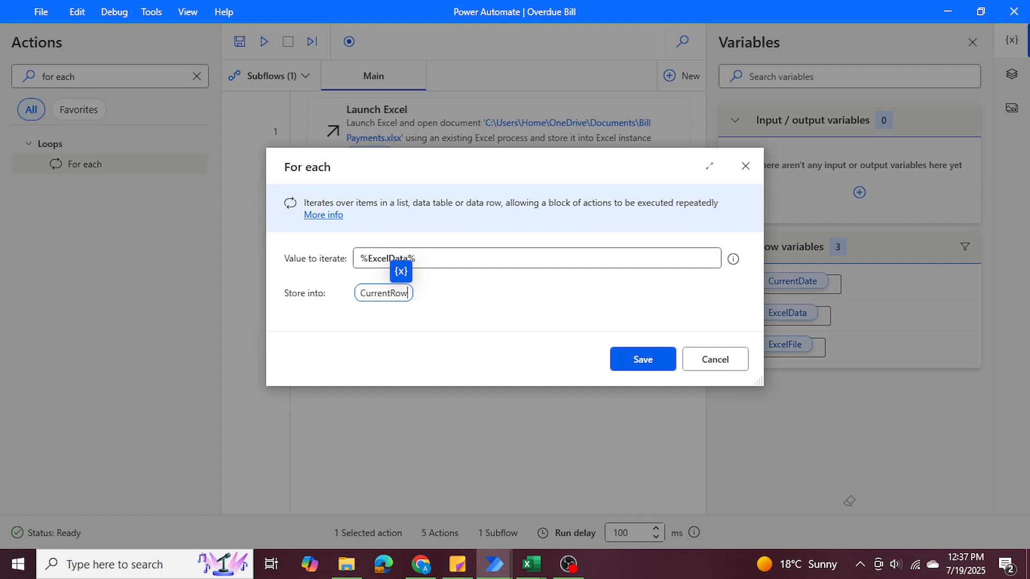
left_click(622, 367)
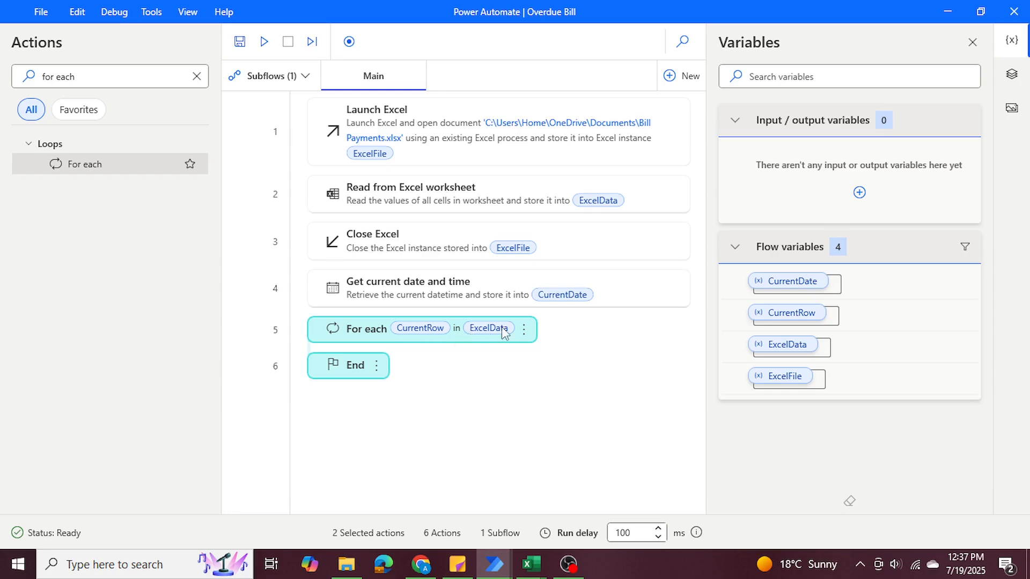
Switch to the Excel workbook, review the bill rows and AmountDue column, and return to the flow.
left_click(532, 565)
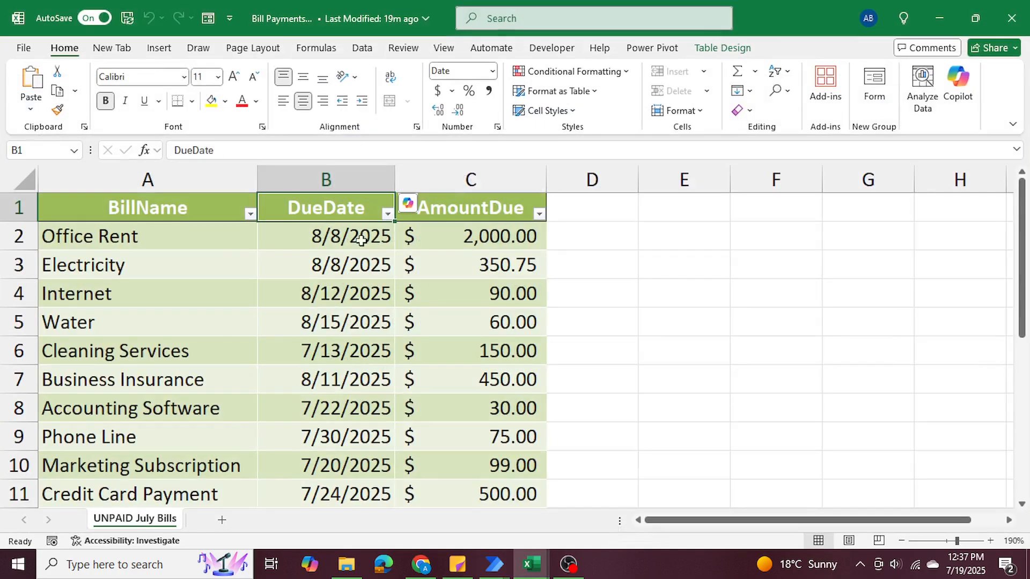
left_click(459, 208)
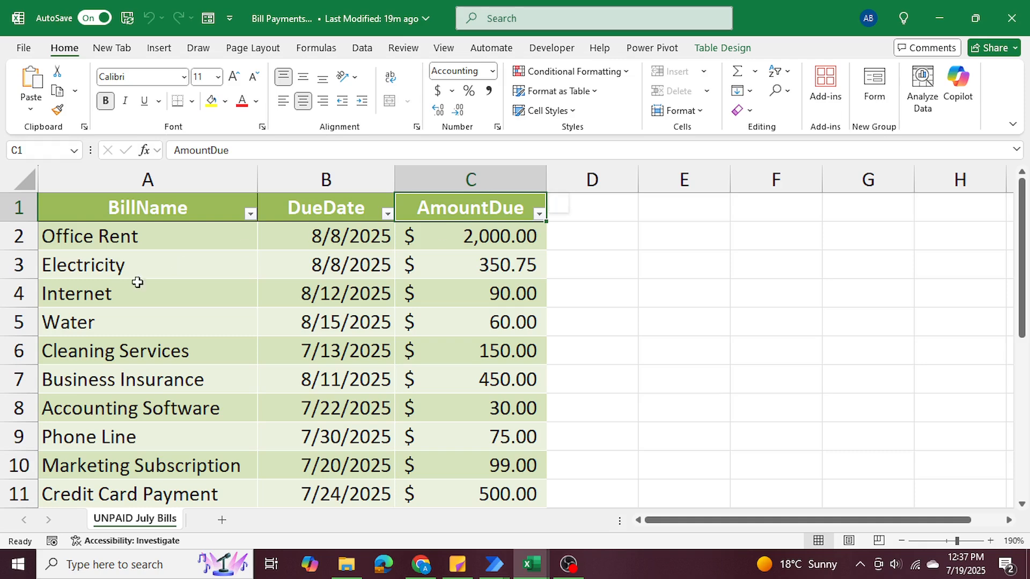
left_click(930, 18)
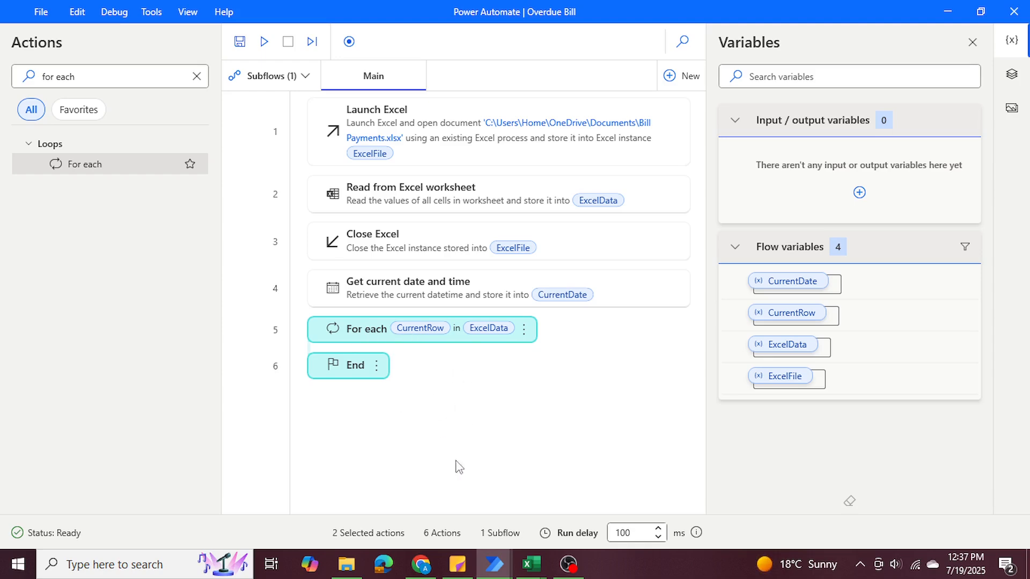
Switch to the Bill Payments Excel workbook, check the first bill's due date, and return to the Power Automate flow.
mouse_move(532, 564)
left_click(553, 520)
left_click(343, 236)
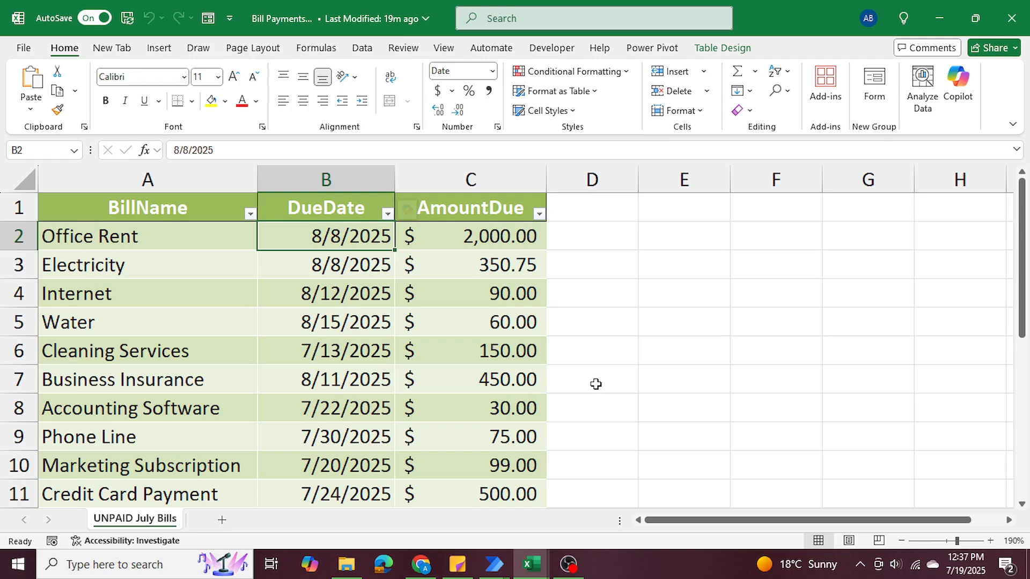
left_click(933, 21)
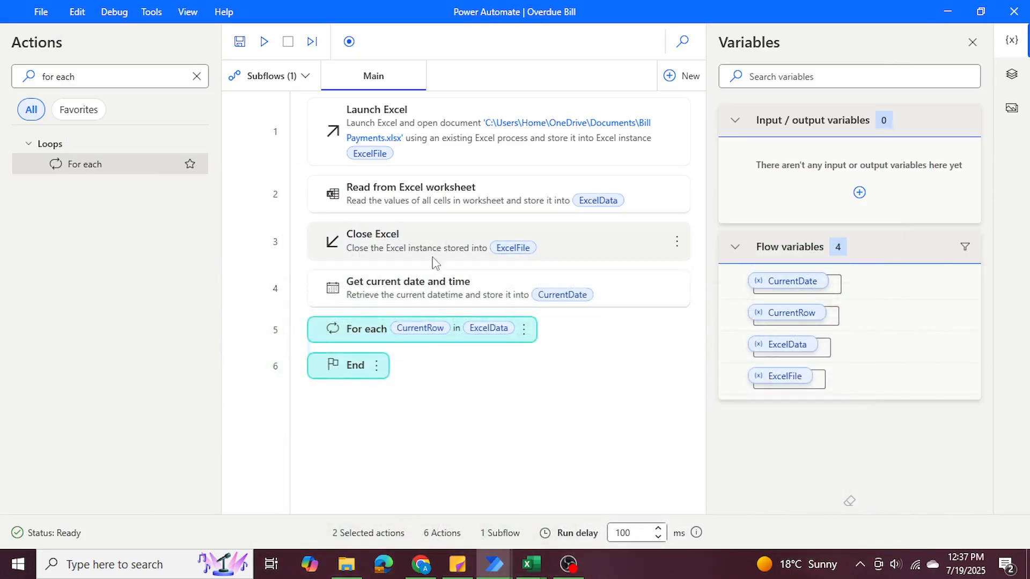
Find the If action and add it inside the For each loop, moving its dialog clear of the flow.
left_click_drag(77, 76, 7, 79)
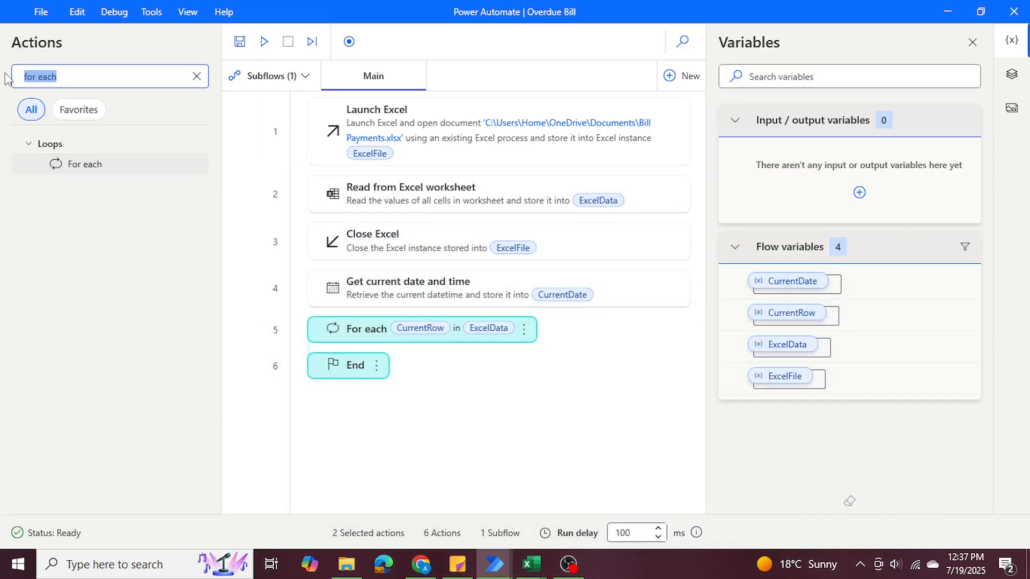
key("BackSpace")
type("i")
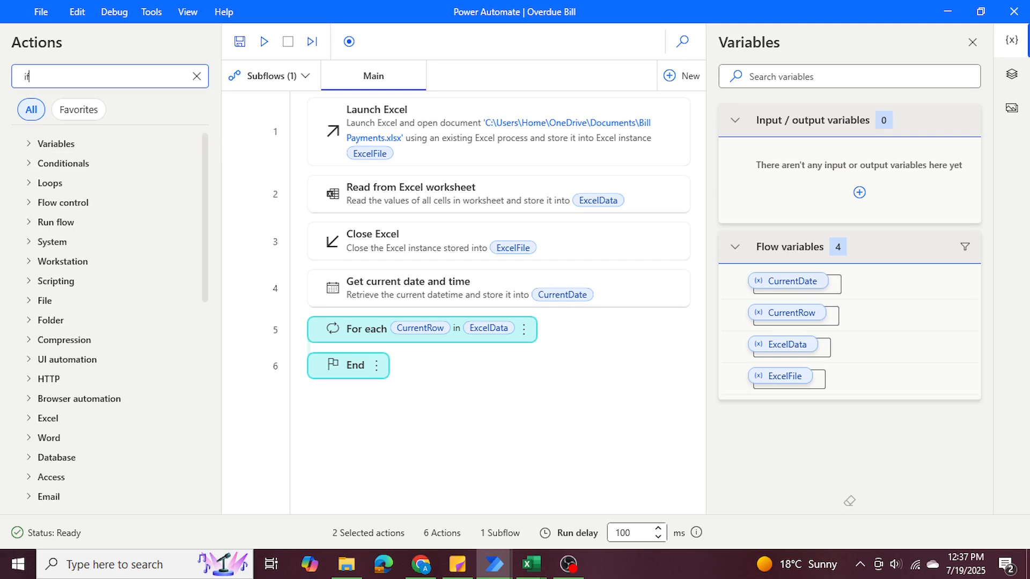
type("f")
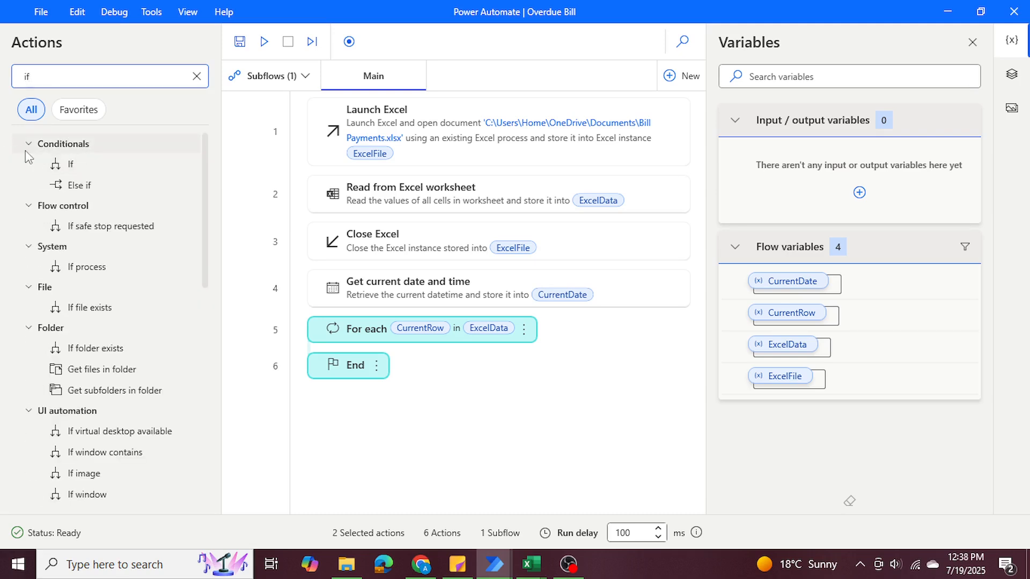
left_click_drag(105, 166, 352, 375)
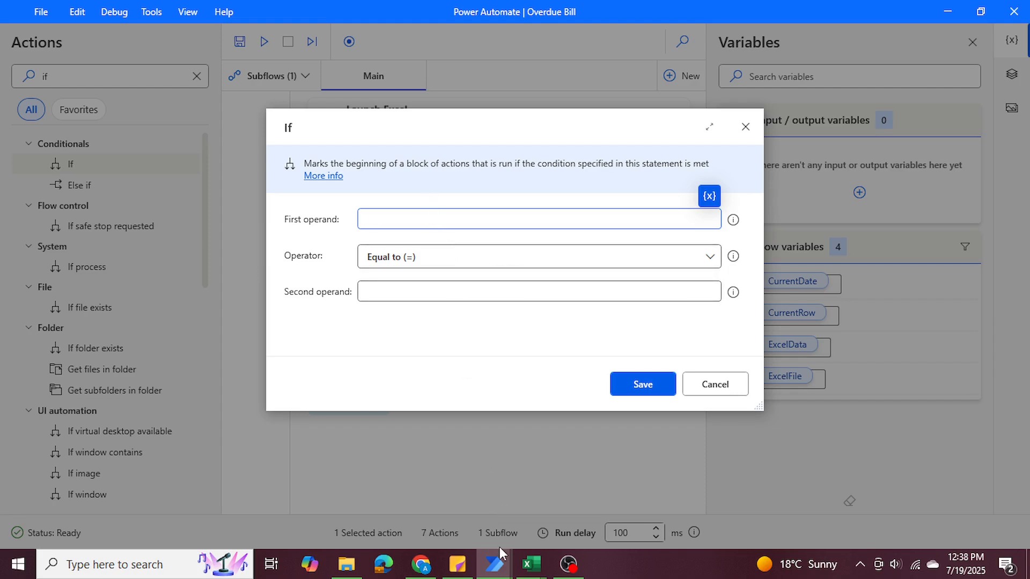
left_click_drag(396, 128, 429, 402)
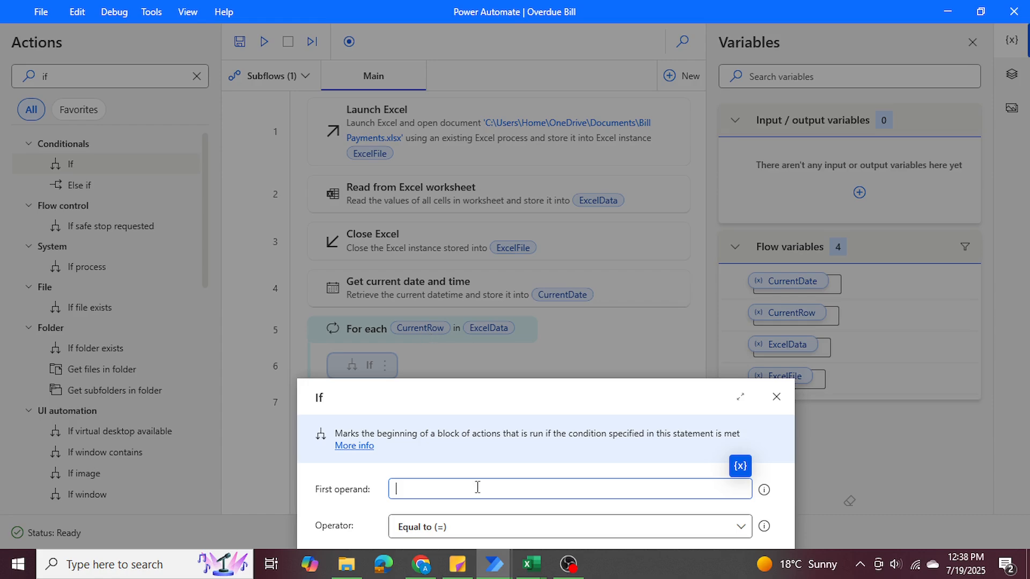
Check the DueDate header in the Excel workbook and set the If action's first operand to %CurrentRow['DueDate']% in Power Automate.
mouse_move(525, 573)
left_click(604, 497)
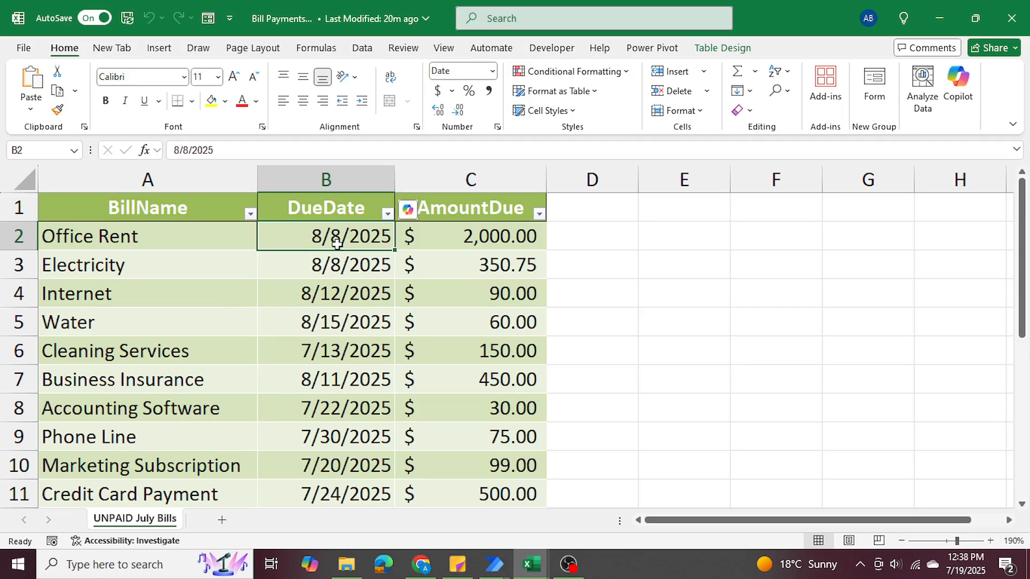
left_click(939, 18)
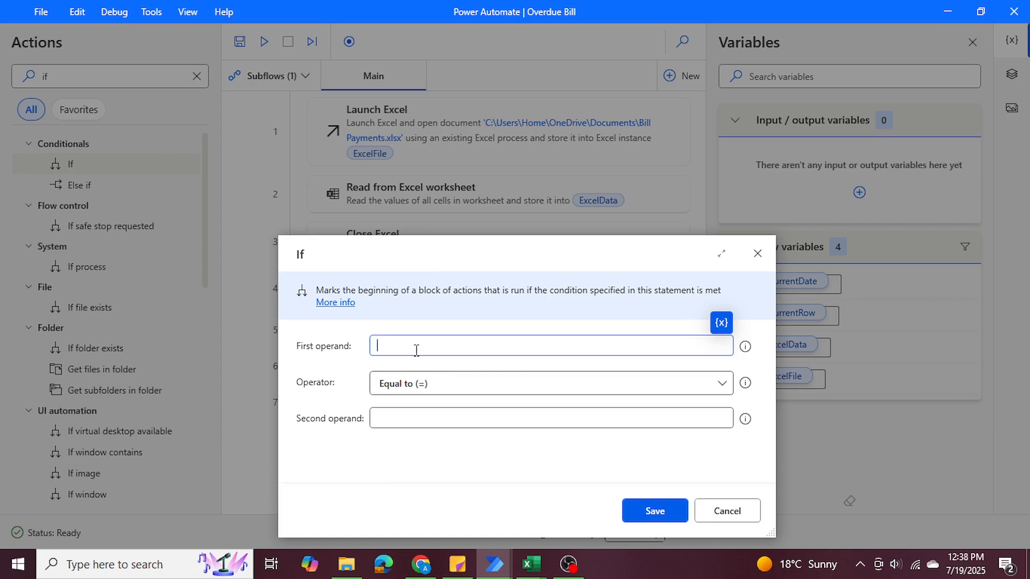
left_click(722, 323)
left_click(762, 432)
mouse_move(532, 567)
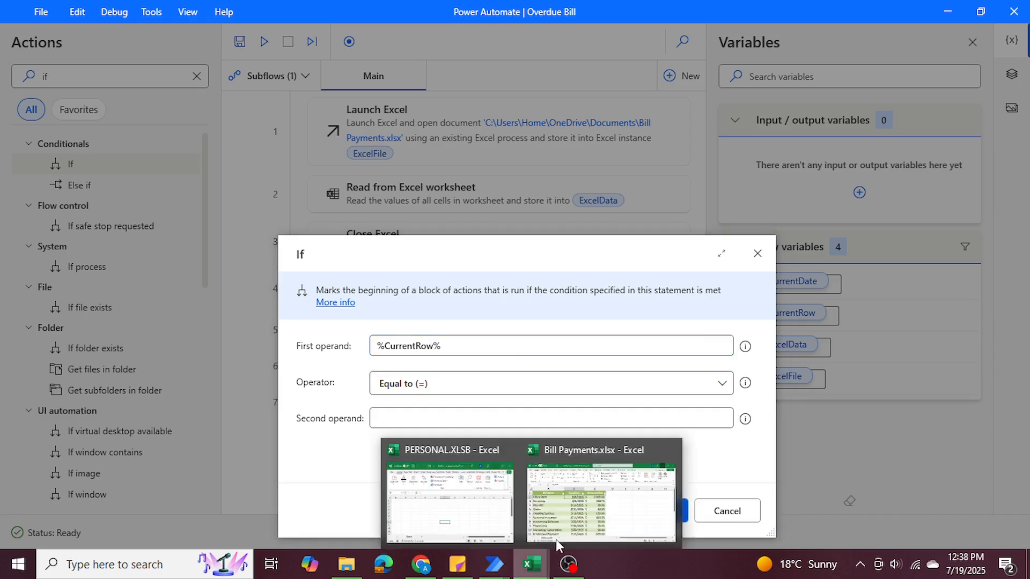
left_click(578, 515)
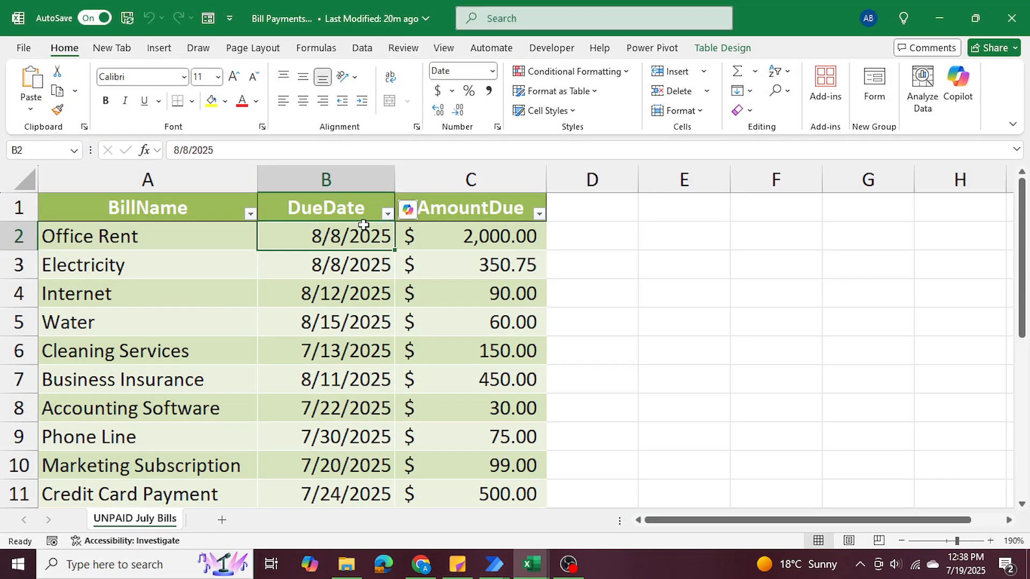
left_click(936, 19)
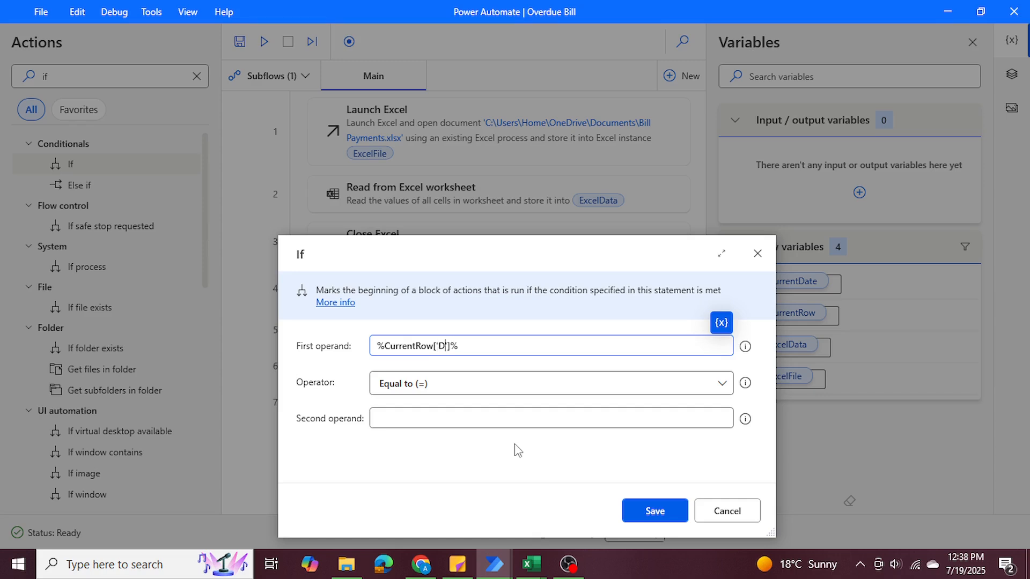
type("ueDate")
Switch to the Excel workbook, examine the DueDate column's dates, and return to the If dialog in Power Automate.
mouse_move(513, 555)
left_click(596, 493)
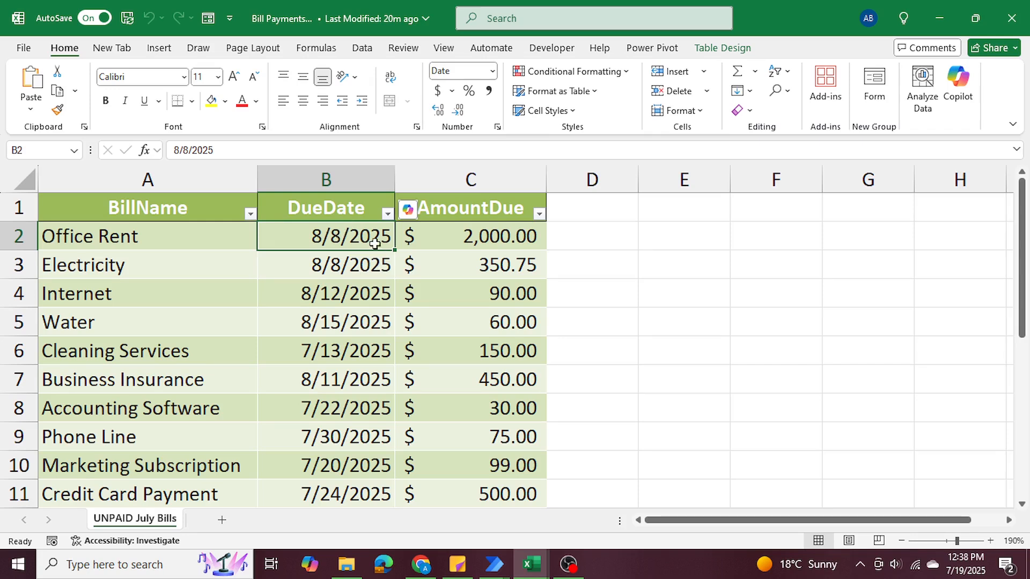
left_click_drag(319, 207, 351, 437)
left_click(940, 19)
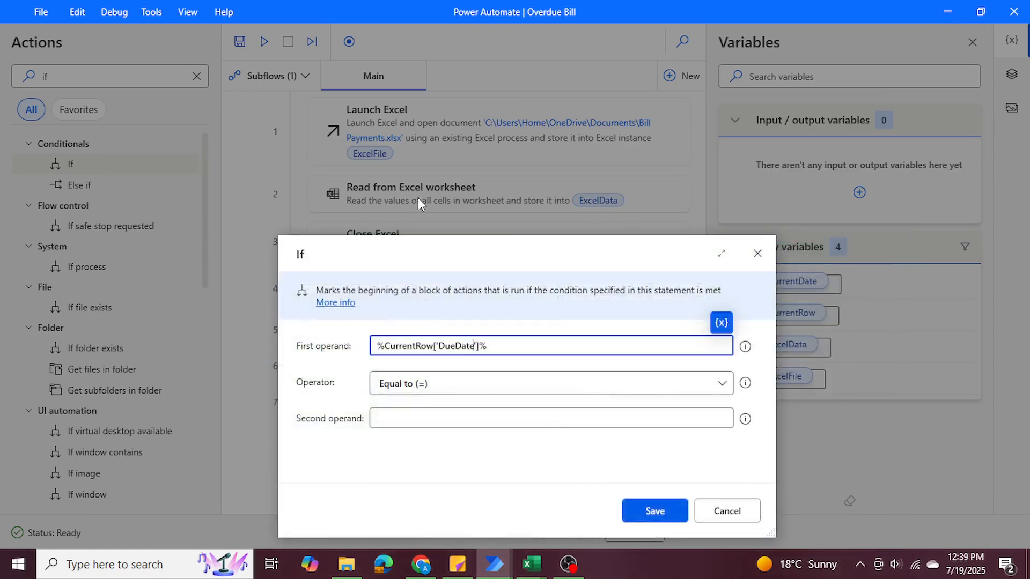
Set the If condition's operator to Less than or equal to (<=) and its second operand to %CurrentDate%.
left_click(461, 385)
scroll(462, 323, "down", 1)
left_click(457, 286)
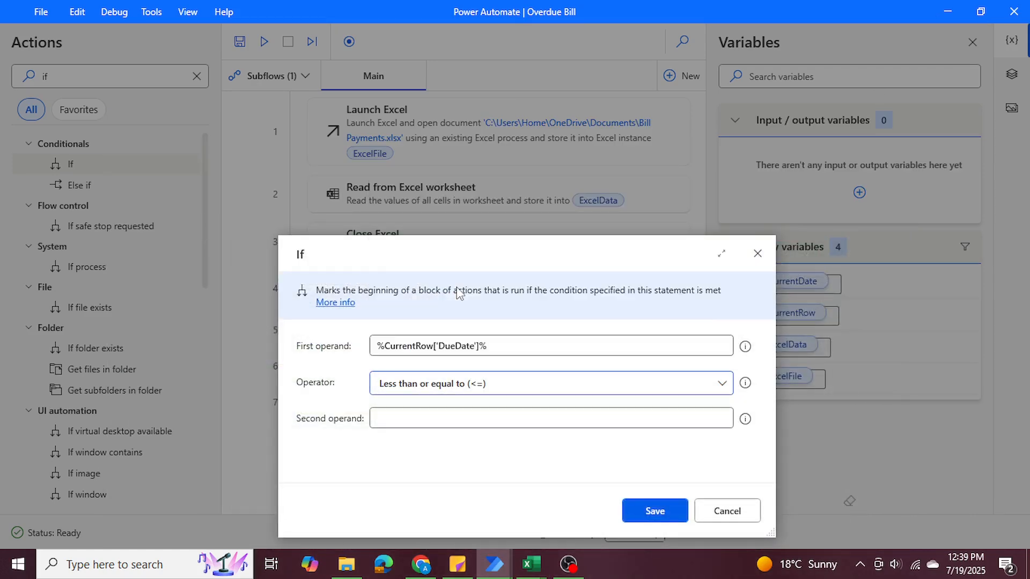
left_click(438, 418)
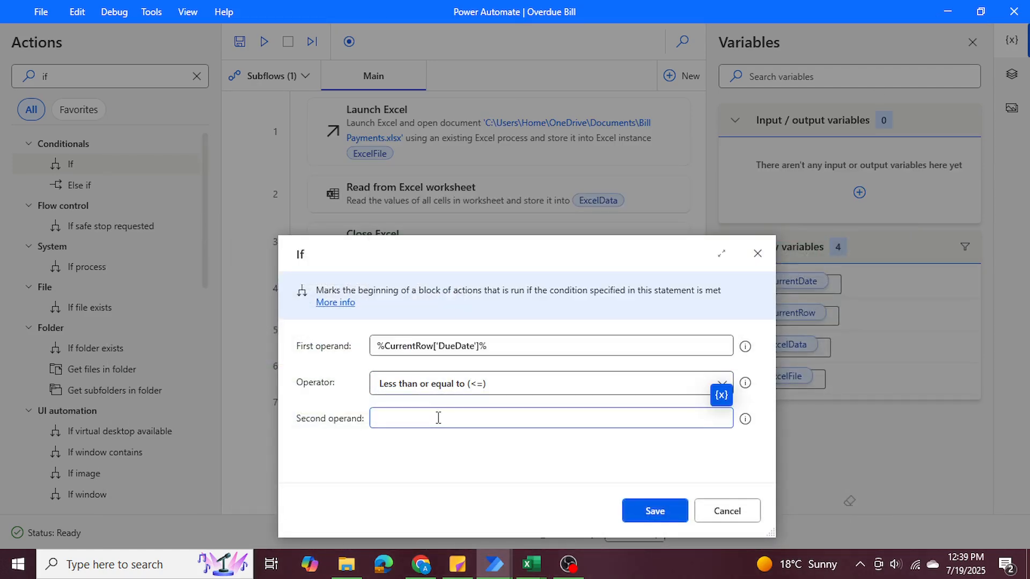
left_click(721, 395)
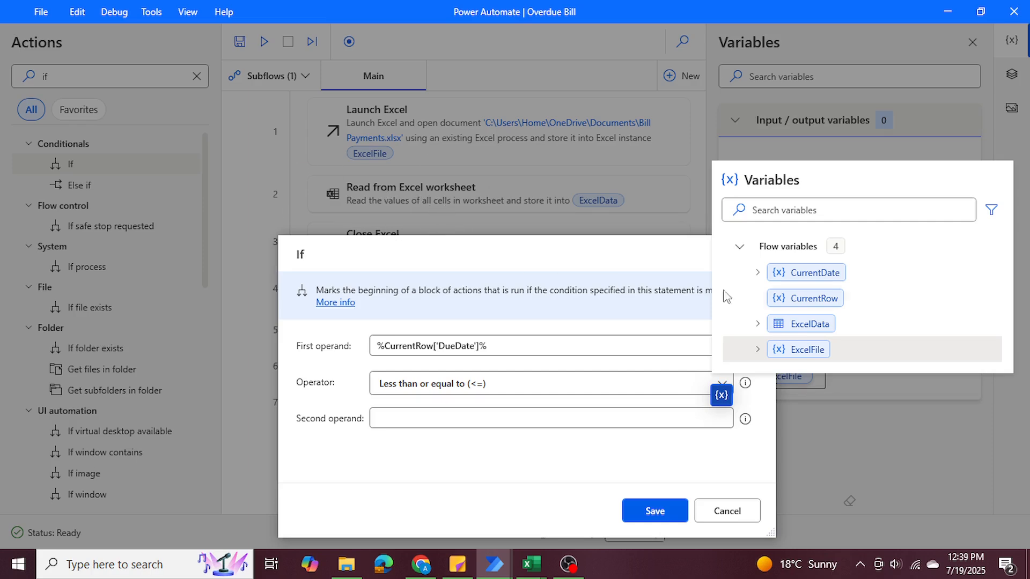
left_click(790, 275)
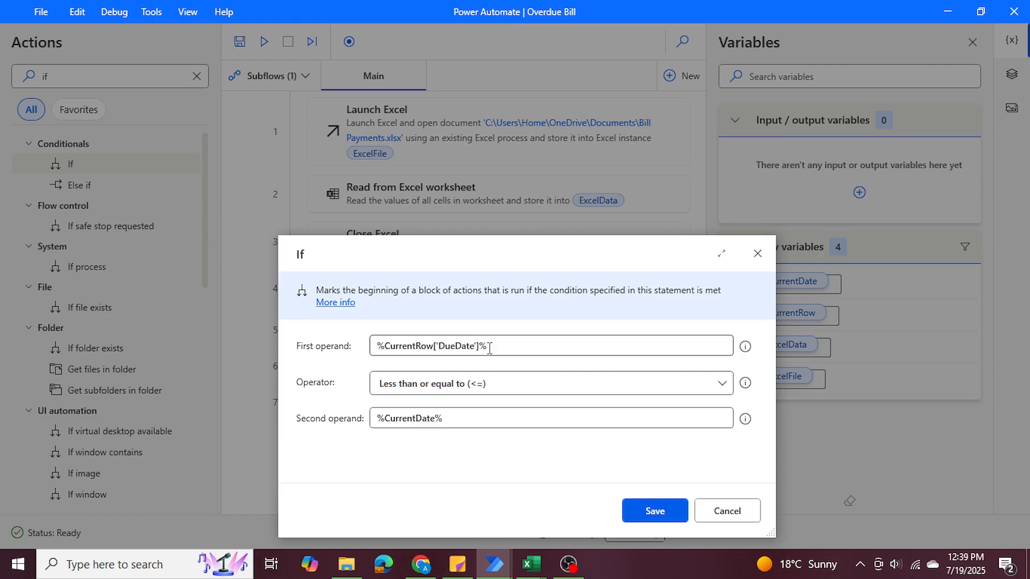
Switch to the Excel workbook, go through the first five bills' due dates one by one, and return to Power Automate.
mouse_move(531, 563)
left_click(561, 493)
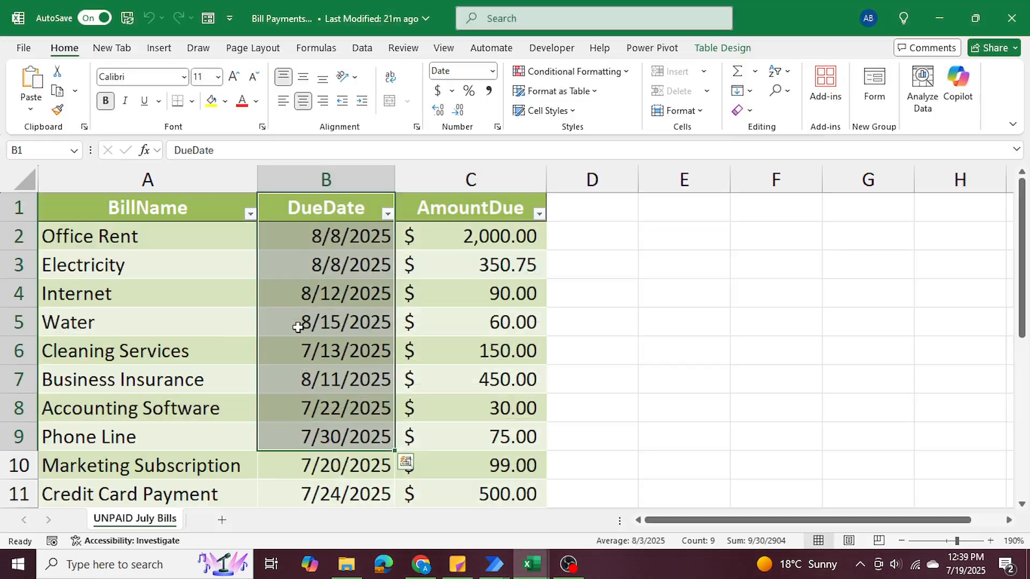
left_click(302, 238)
left_click(314, 265)
left_click(316, 293)
left_click(322, 322)
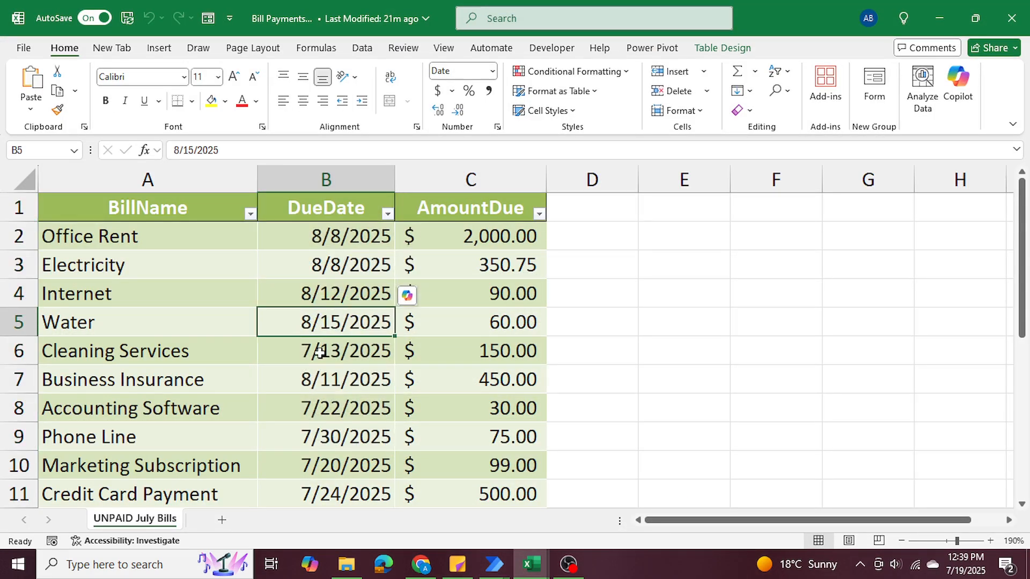
left_click(320, 353)
left_click(940, 18)
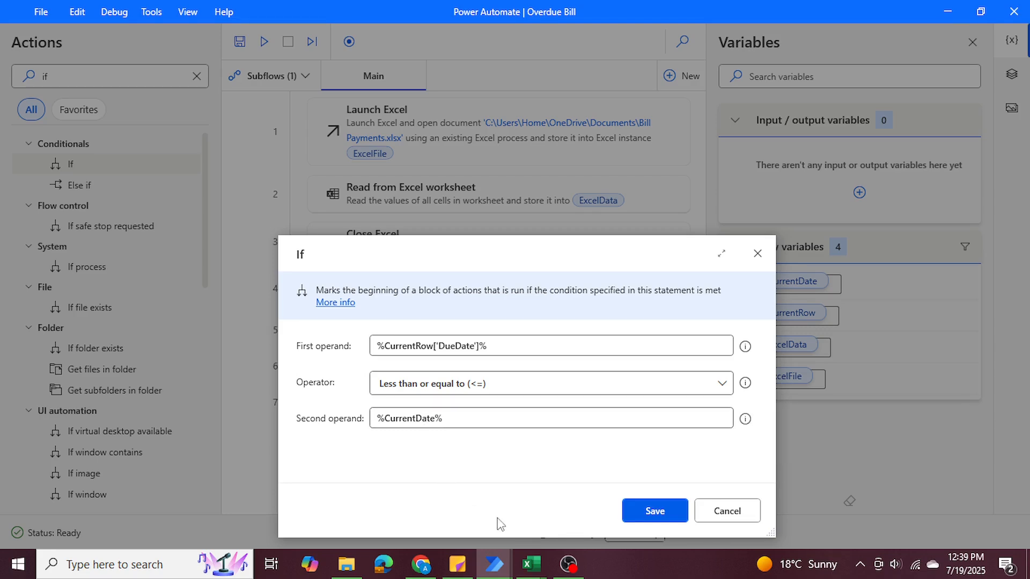
Save the If action and add a Display message action inside the If block with the title "Bill Overdue".
left_click(651, 516)
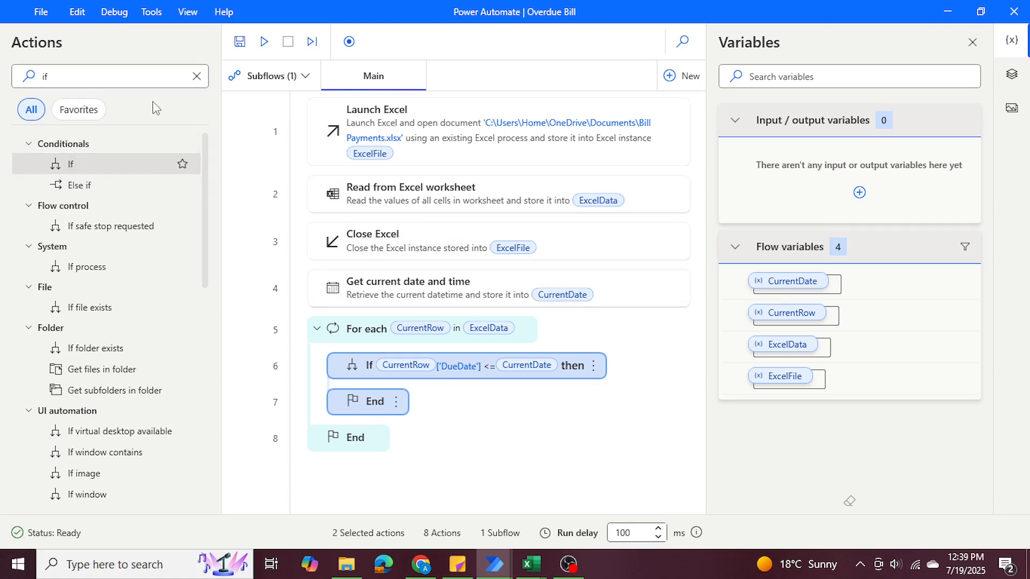
left_click_drag(72, 78, 18, 81)
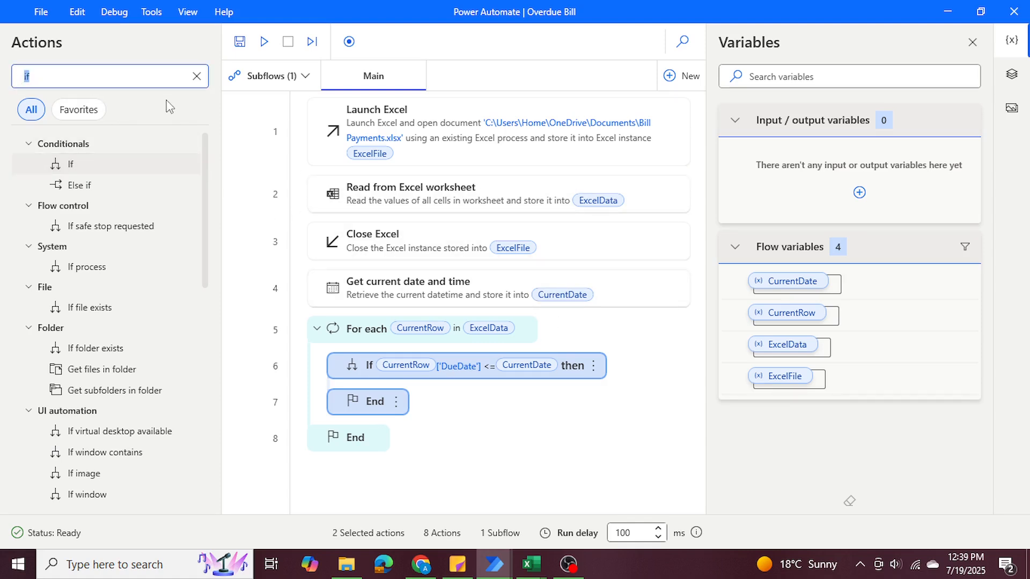
type("displa")
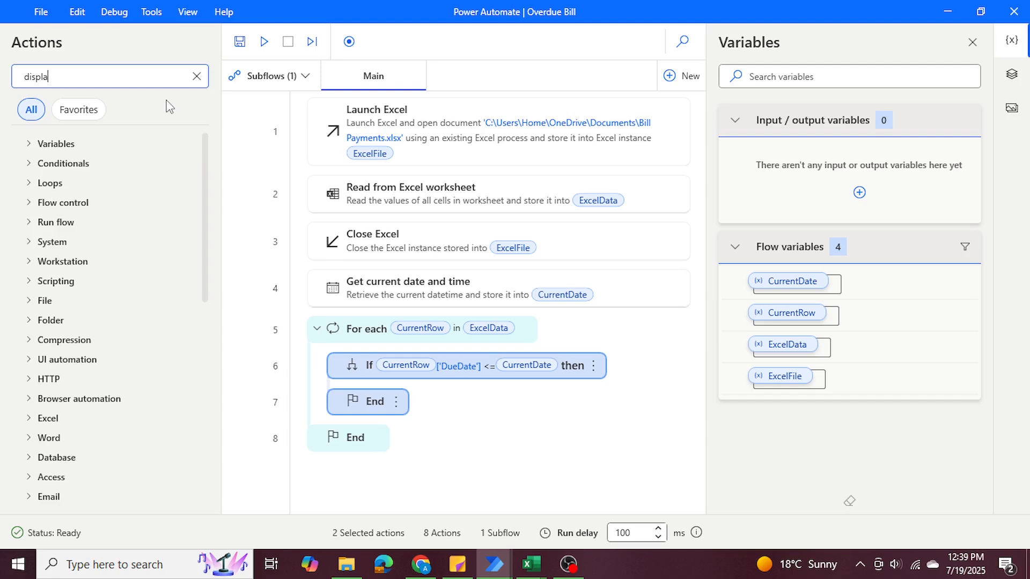
type("y mess")
left_click_drag(133, 169, 386, 387)
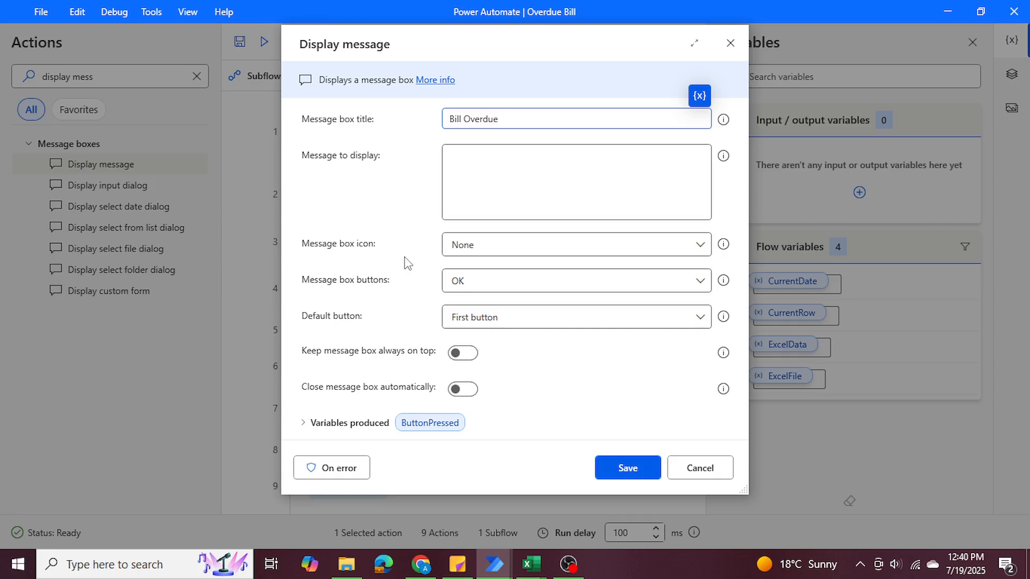
Insert the CurrentRow variable into the message to display.
left_click(472, 185)
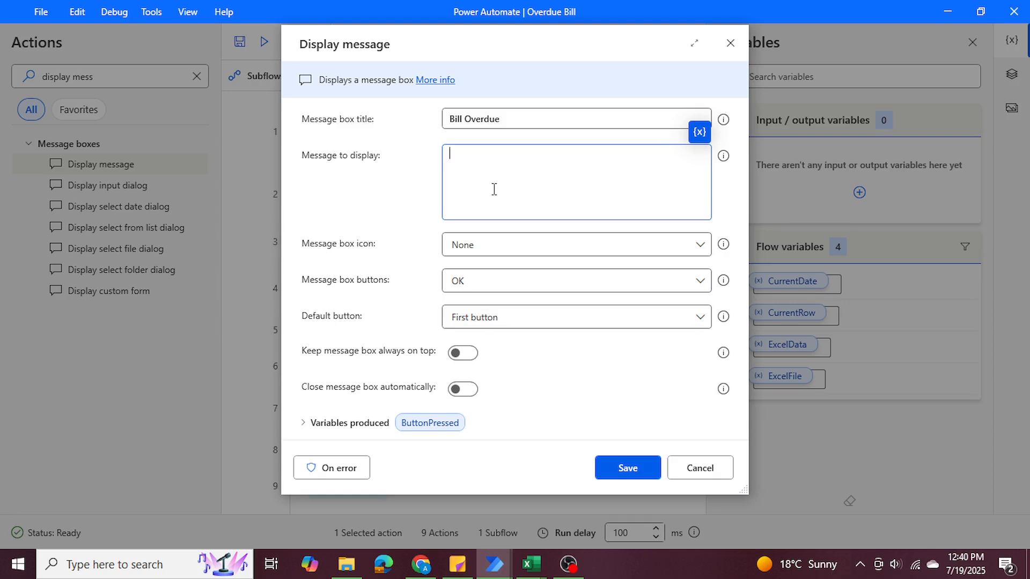
left_click(700, 132)
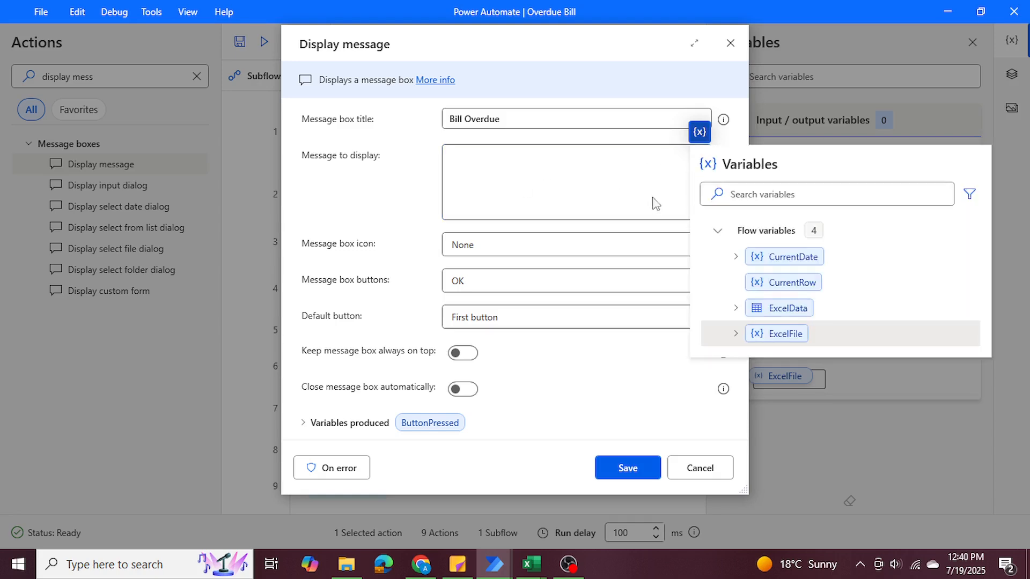
left_click(783, 282)
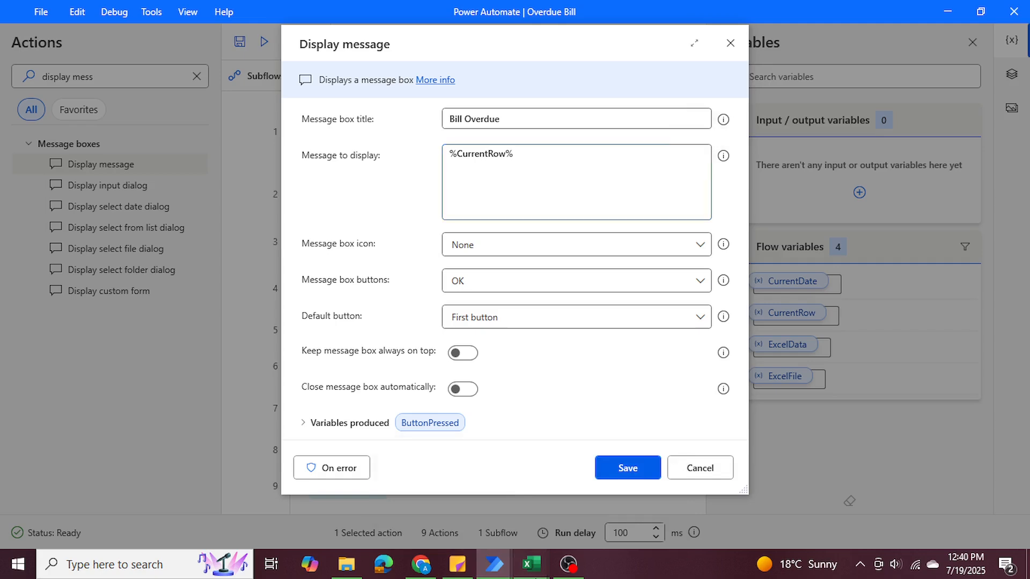
Switch to the Excel workbook, examine the DueDate column and Office Rent's amount due, and return to the Display message dialog in Power Automate.
mouse_move(536, 577)
left_click(562, 486)
left_click_drag(338, 209, 403, 409)
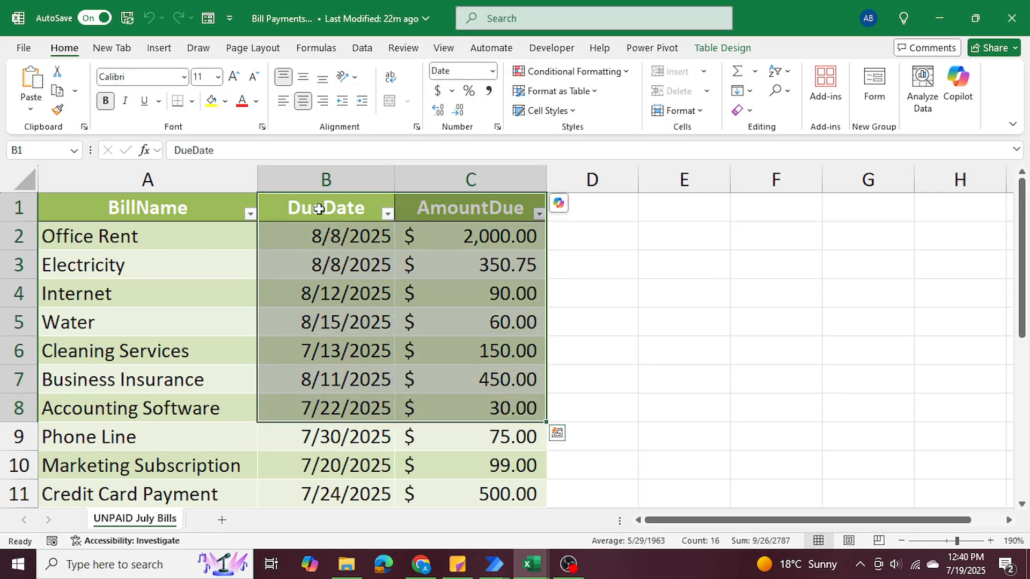
left_click_drag(319, 209, 343, 354)
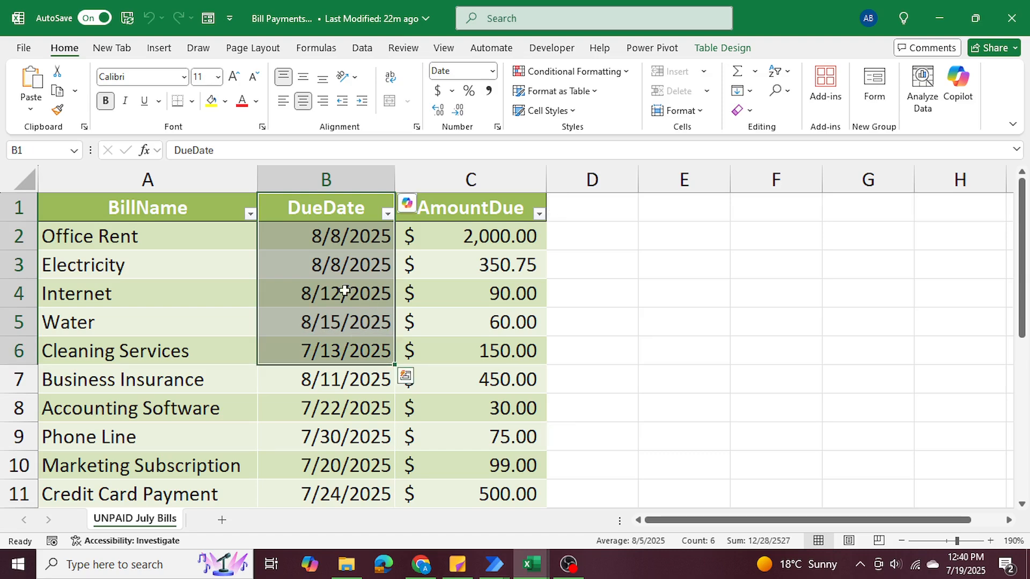
left_click(455, 235)
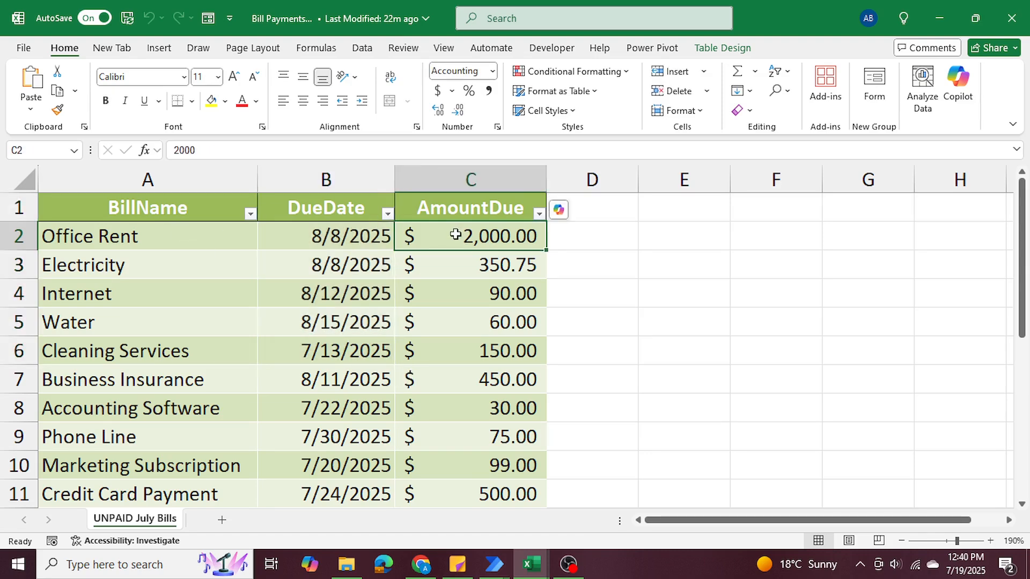
left_click(939, 18)
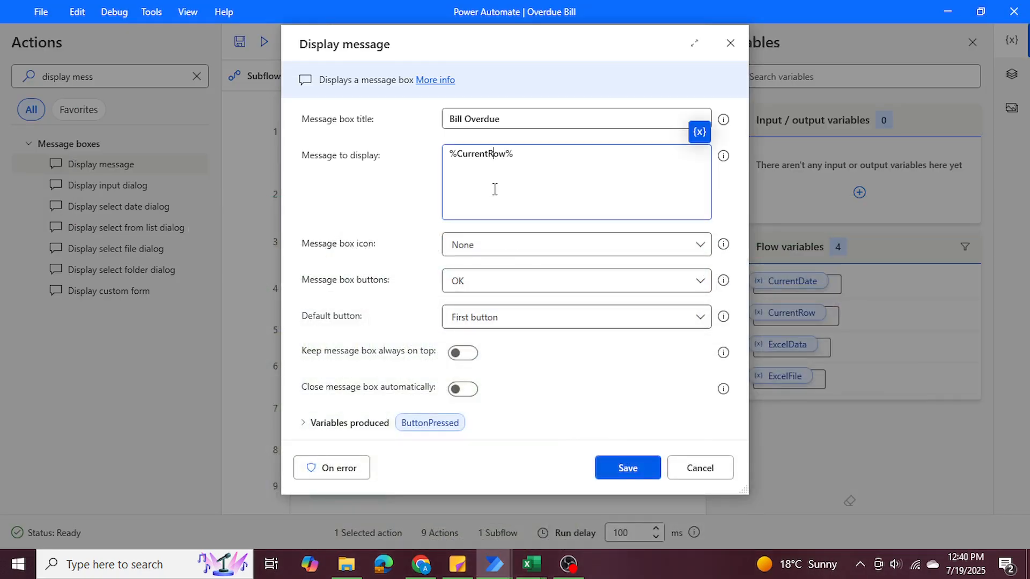
left_click(531, 564)
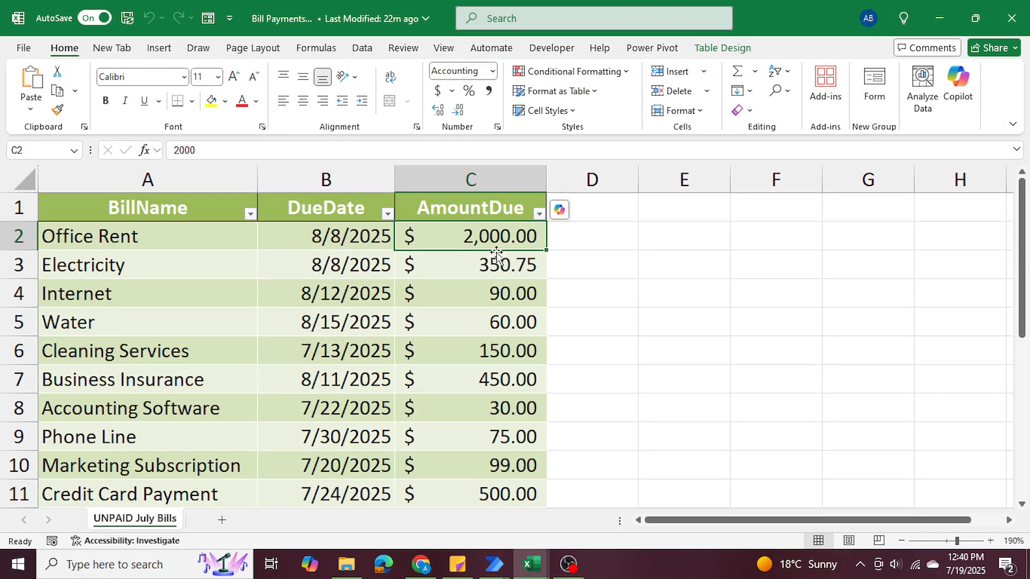
left_click(940, 18)
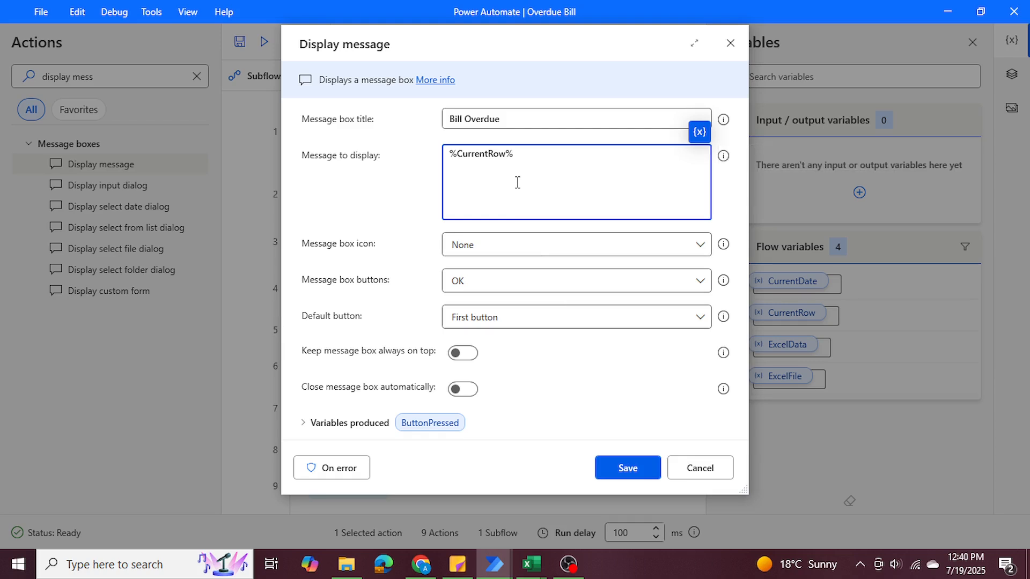
Add the sample line "$2000 of Office rent is Due!" below the variable in the message and select its bill name.
type("0 of Office rent is Due!")
left_click_drag(456, 183, 529, 183)
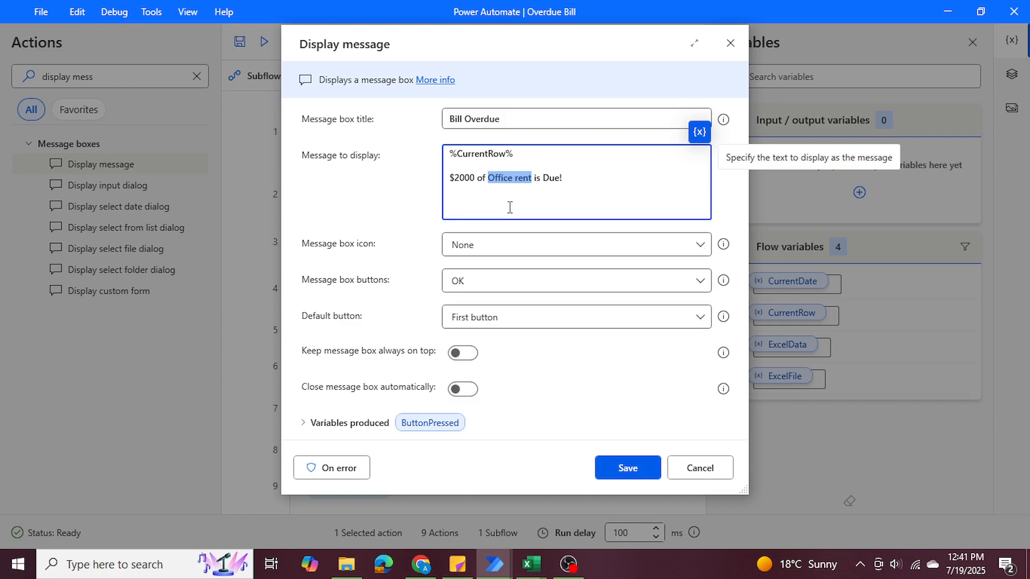
Check the amount column's header in the Excel workbook, index CurrentRow with ['AmountDue'] in the message, and add "of" after it.
left_click(509, 155)
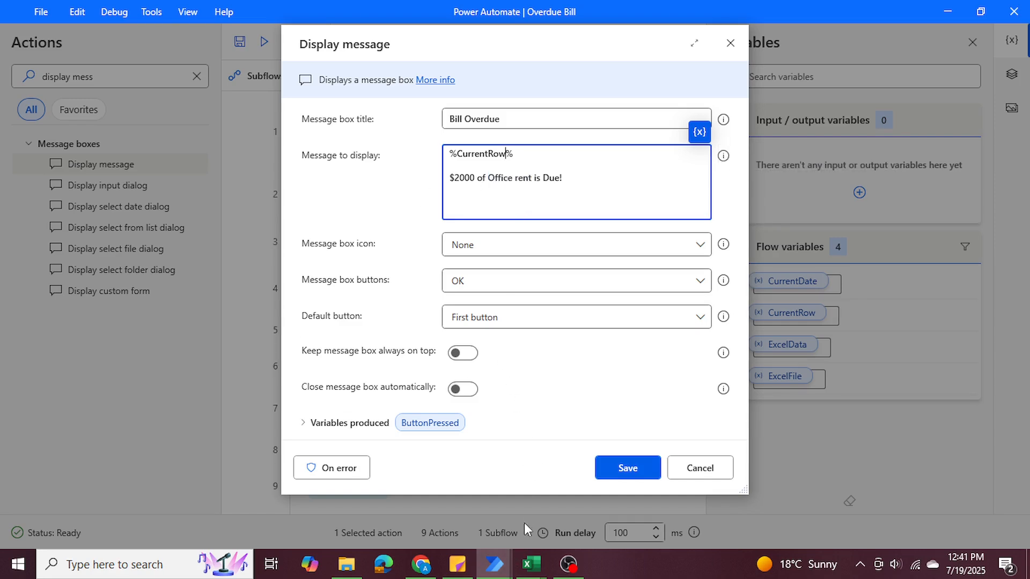
mouse_move(531, 564)
left_click(609, 496)
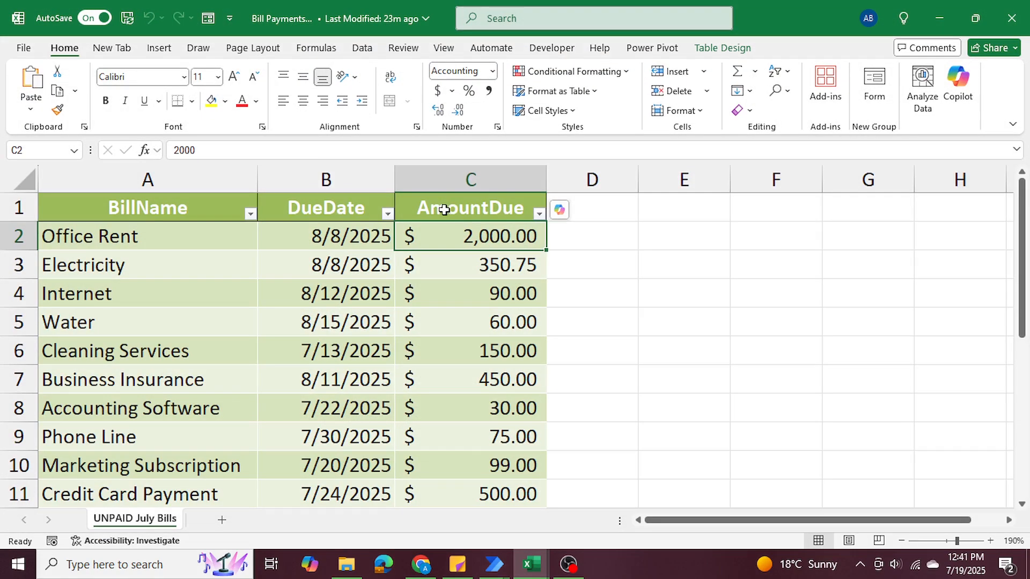
left_click(939, 18)
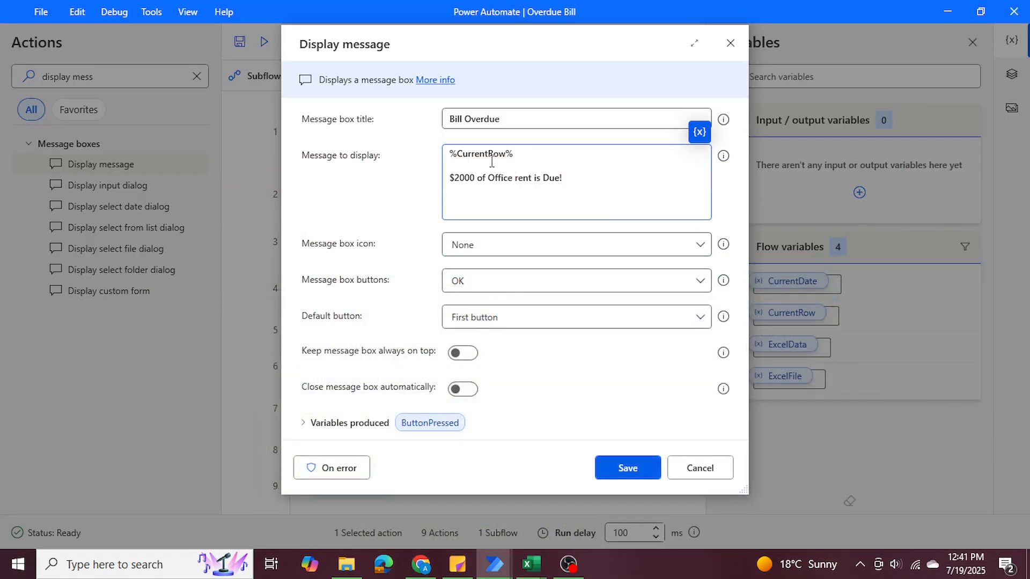
type("[")
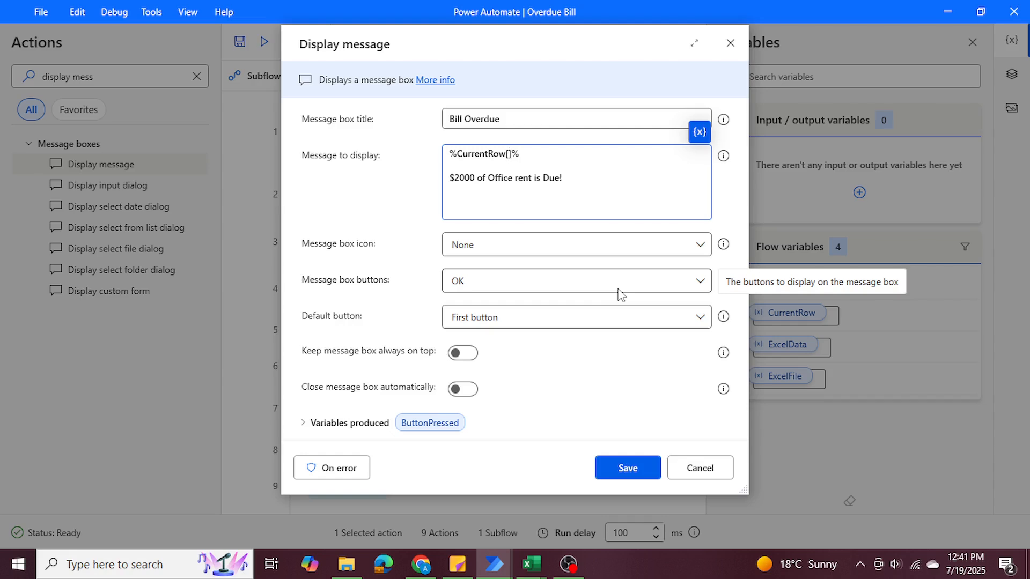
type("'AmountDue")
left_click(531, 564)
left_click(568, 520)
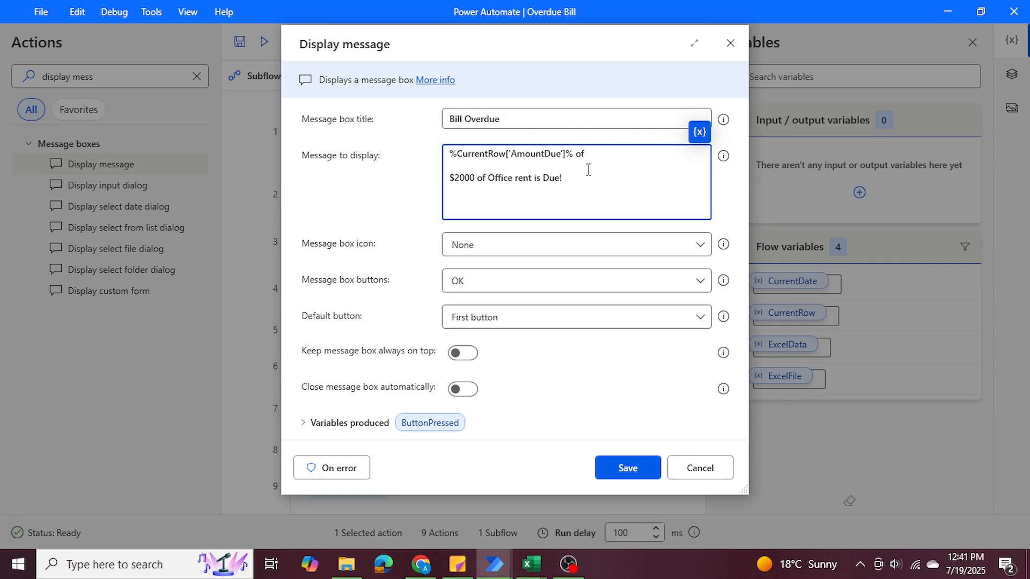
Insert a second CurrentRow variable after "of" in the message and add an empty quoted index [''] inside its percent signs.
left_click_drag(478, 181, 530, 184)
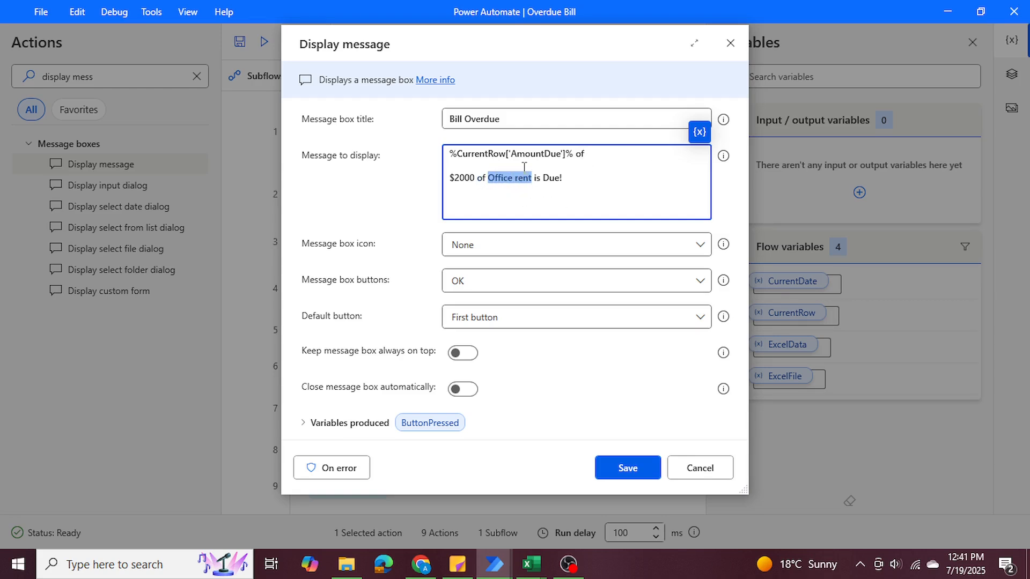
left_click(605, 155)
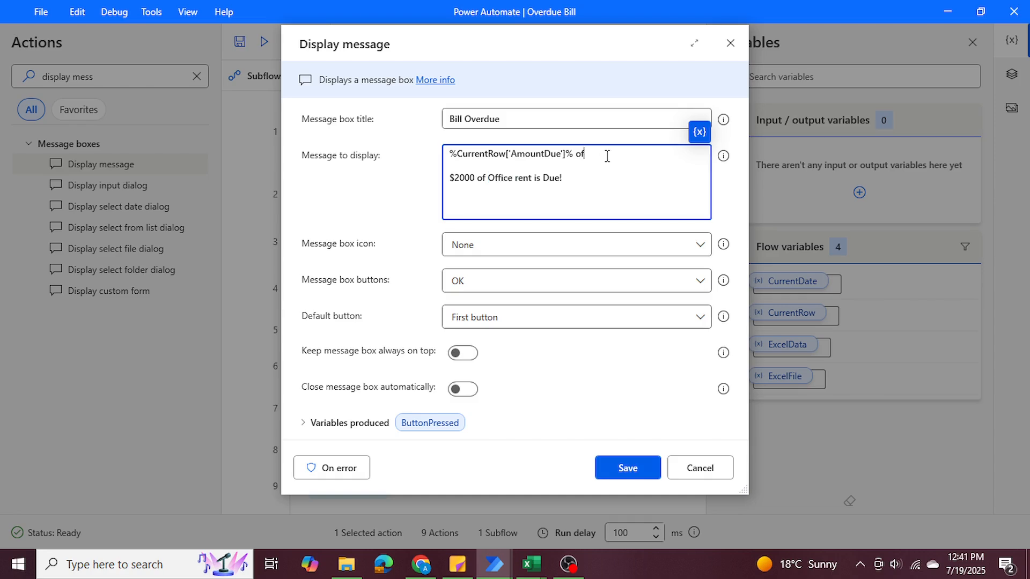
left_click(699, 132)
left_click(767, 283)
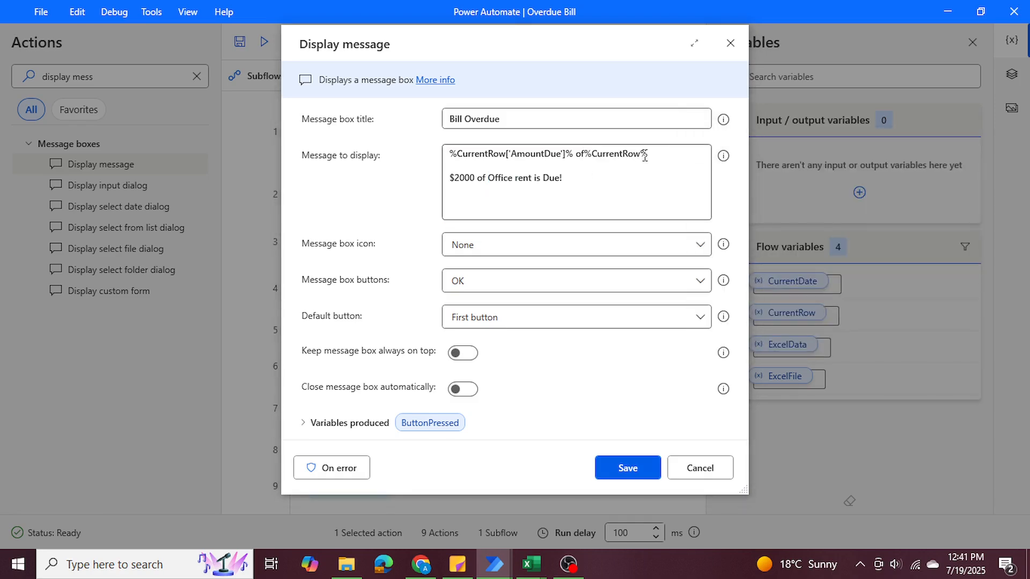
type("[]")
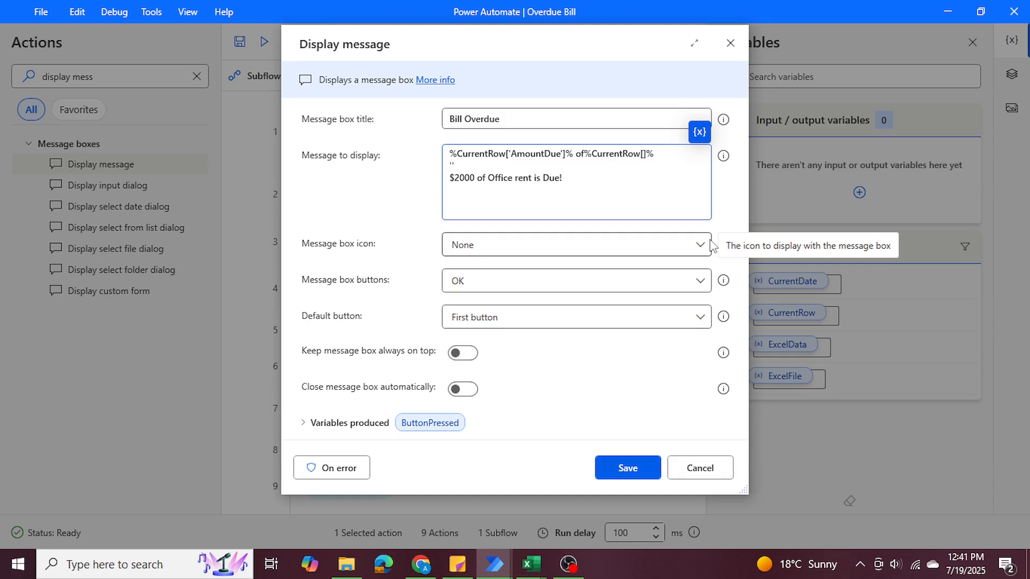
key("BackSpace")
key("BackSpace")
key("Left")
key("Left")
key("Left")
type("''")
key("Left")
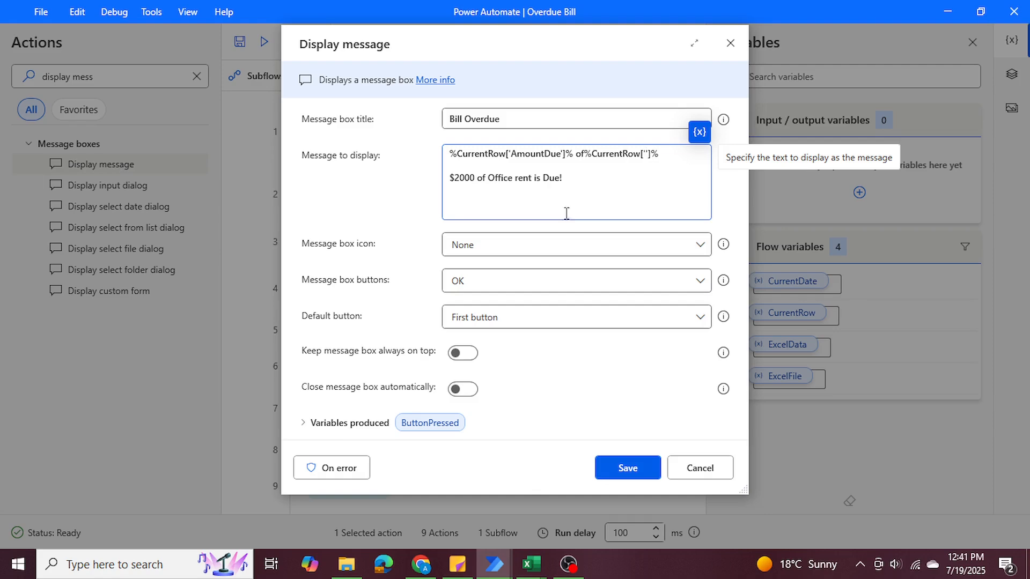
Check the bill column's header in the Excel workbook and enter BillName as the second CurrentRow variable's index.
mouse_move(532, 564)
left_click(568, 508)
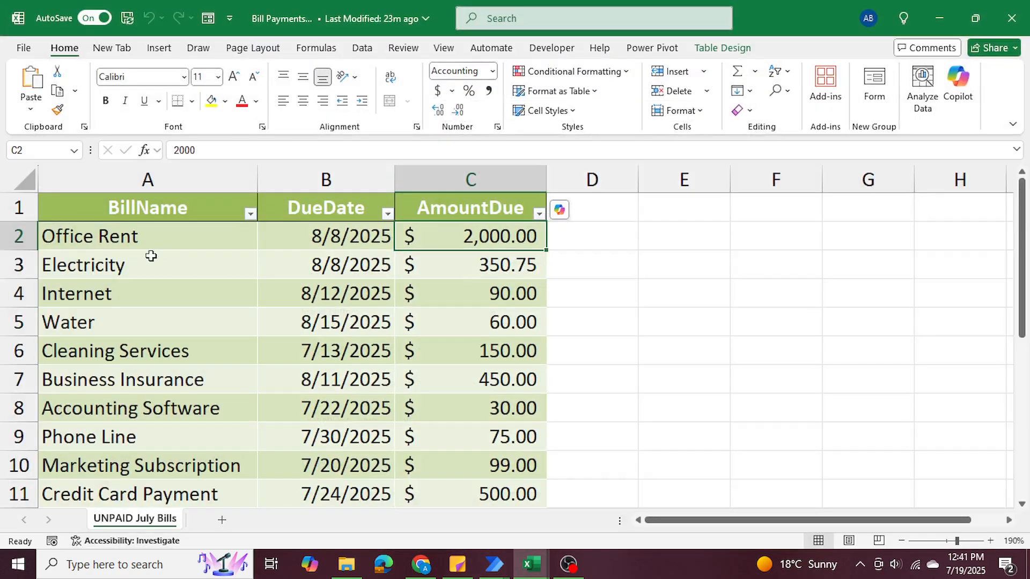
left_click(113, 232)
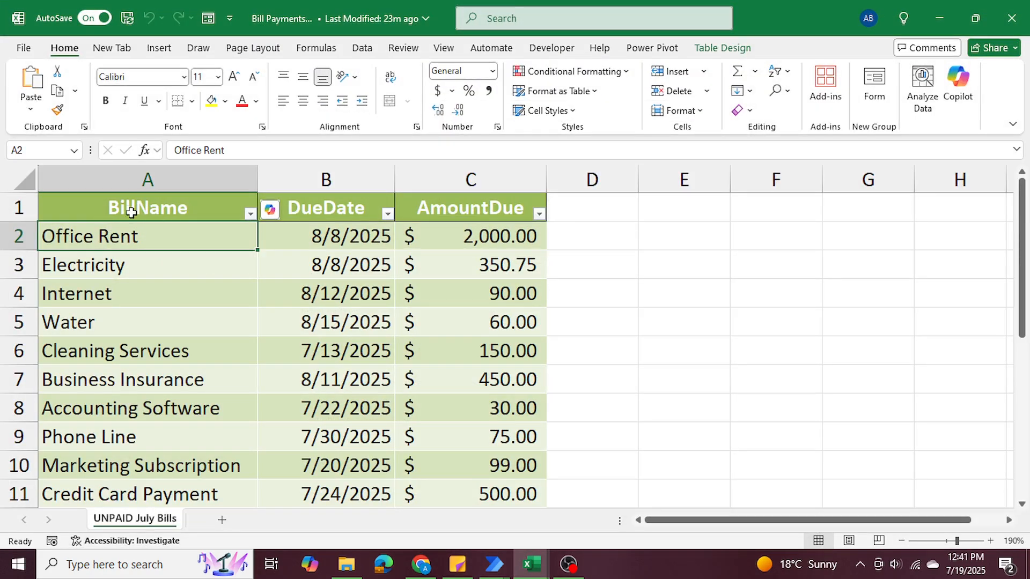
left_click(939, 18)
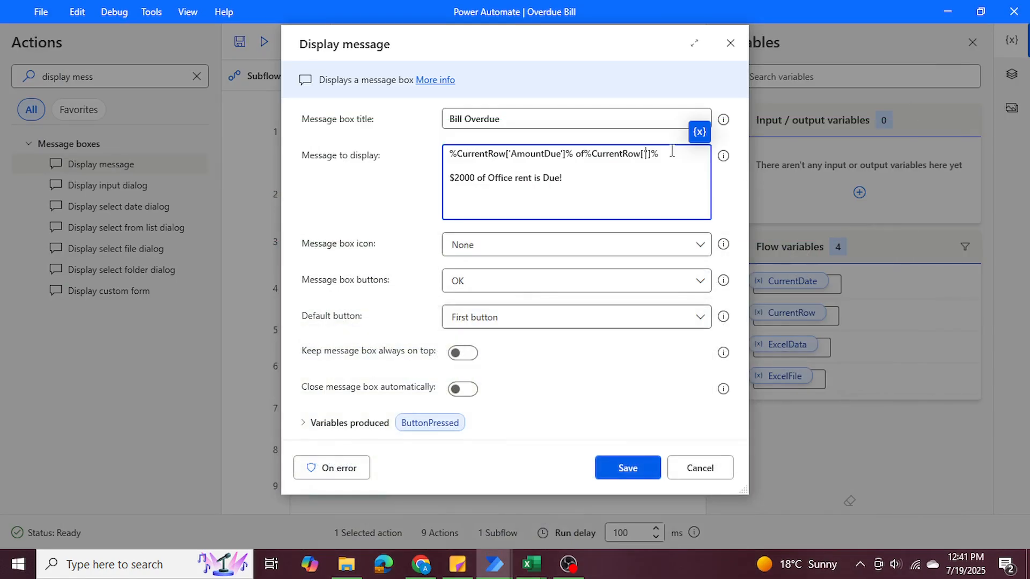
type("BillName")
Add "is due!" after the BillName expression in the message.
left_click_drag(535, 179, 565, 180)
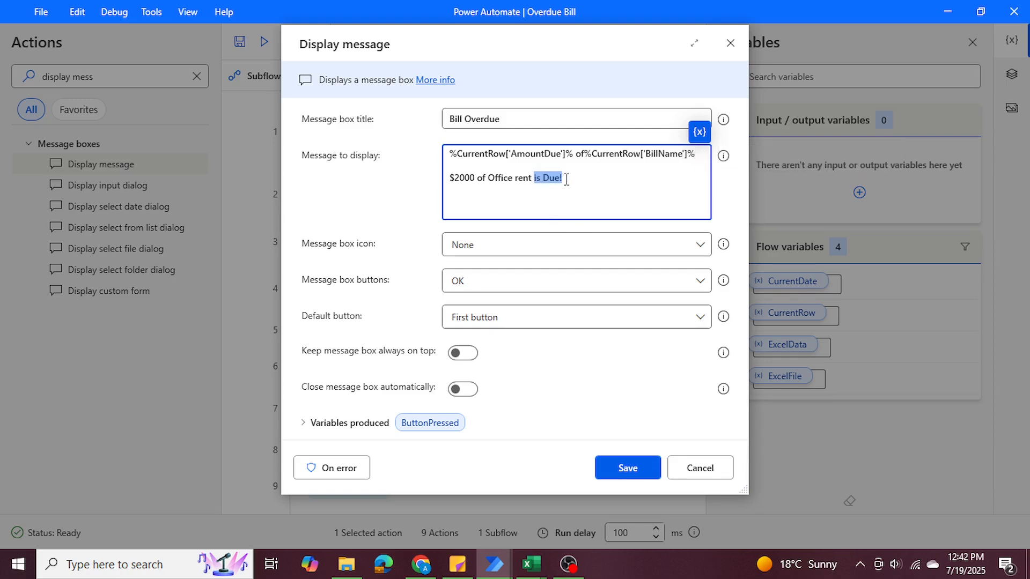
left_click(699, 156)
type("due!")
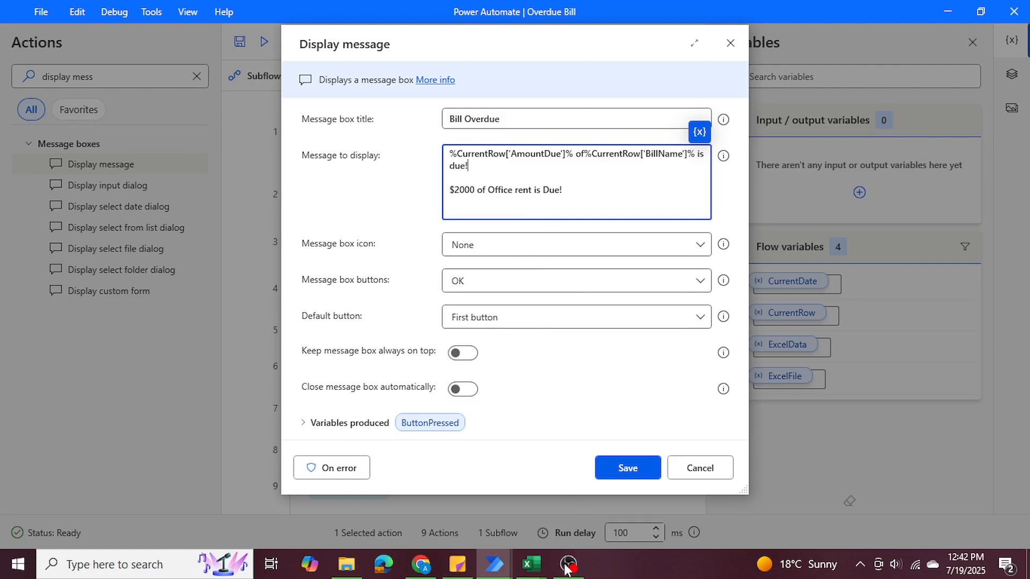
Check the AmountDue values in the Excel workbook and put a "$" in front of the AmountDue expression in the message.
mouse_move(531, 565)
left_click(601, 482)
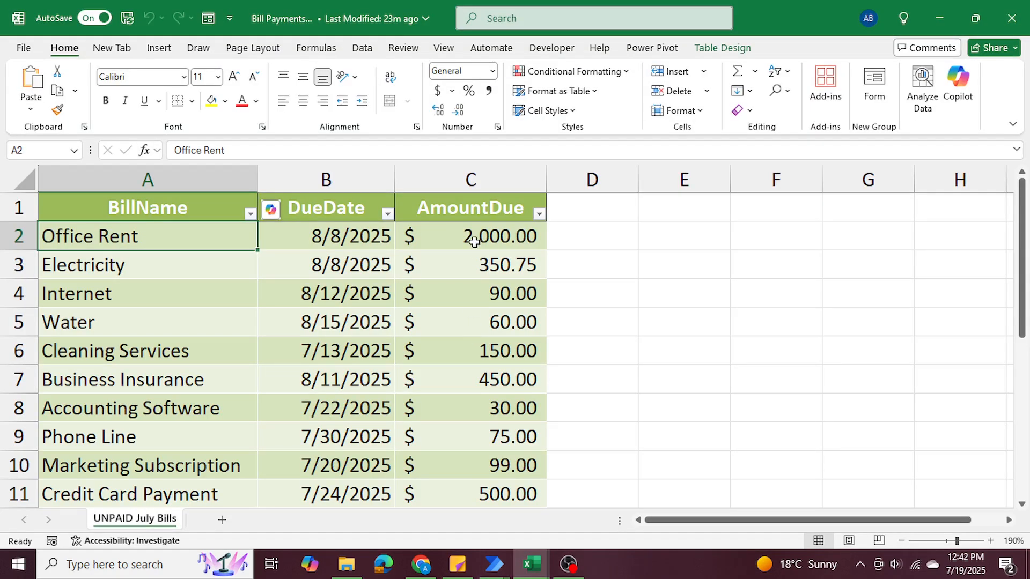
left_click_drag(472, 236, 453, 390)
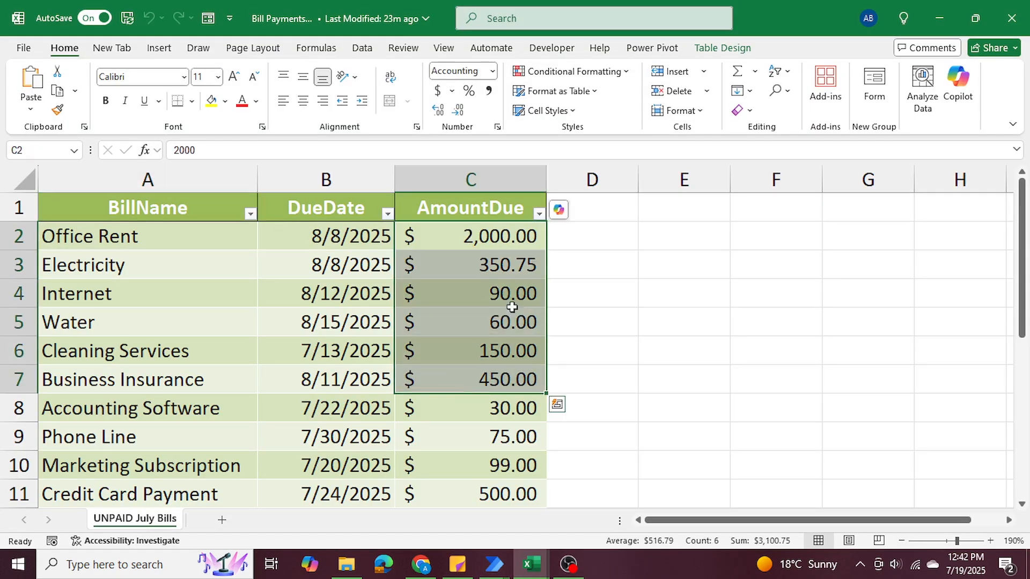
left_click(940, 18)
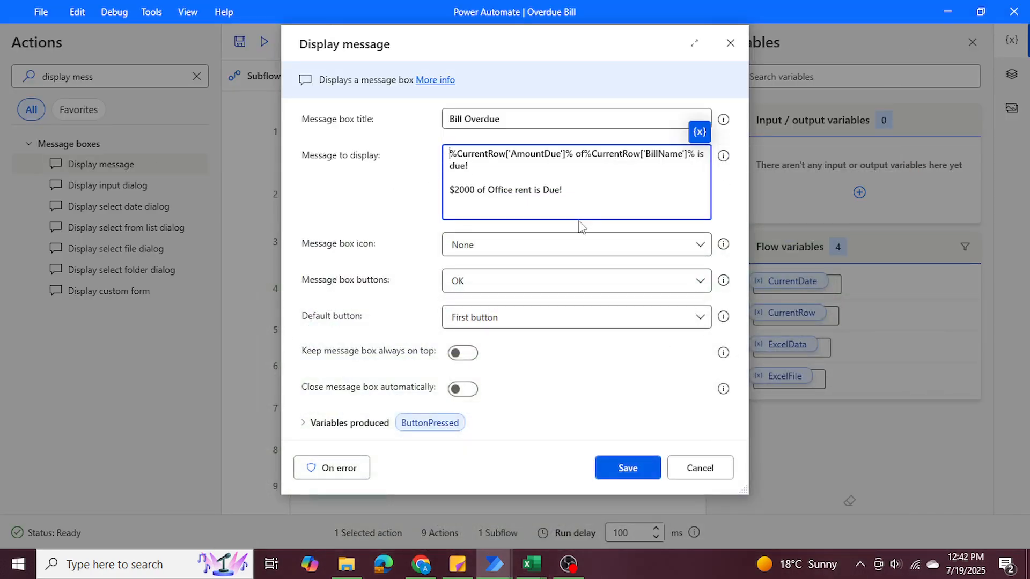
type("$")
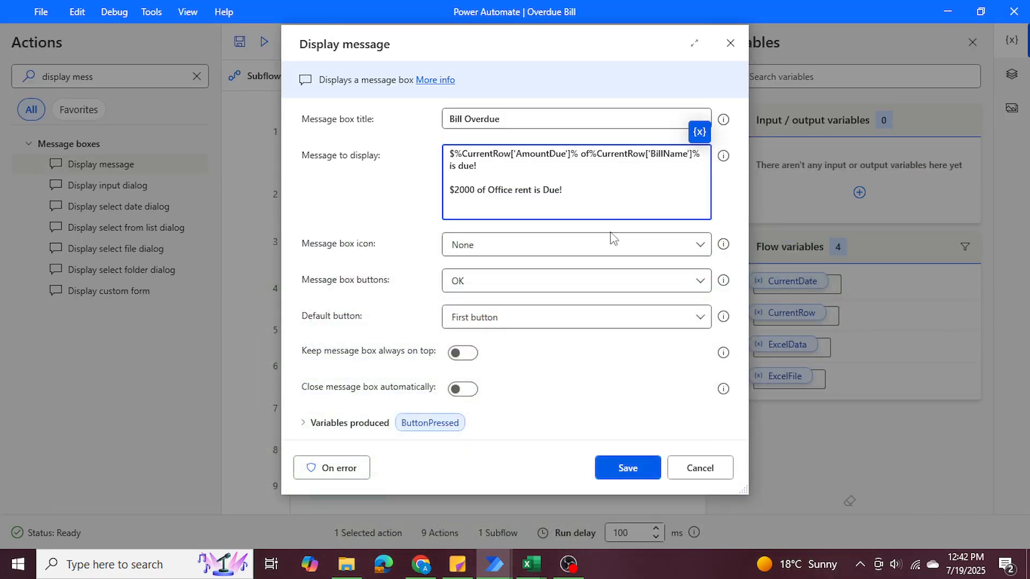
Delete the sample Office rent line from the message, expand the produced variables, and save the Display message action.
left_click_drag(570, 192, 445, 198)
key("BackSpace")
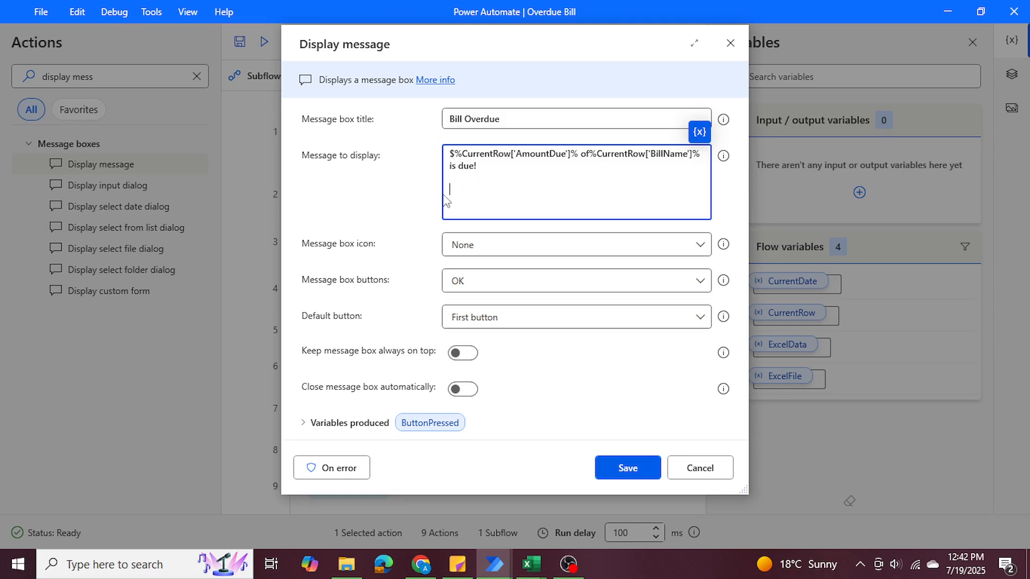
key("BackSpace")
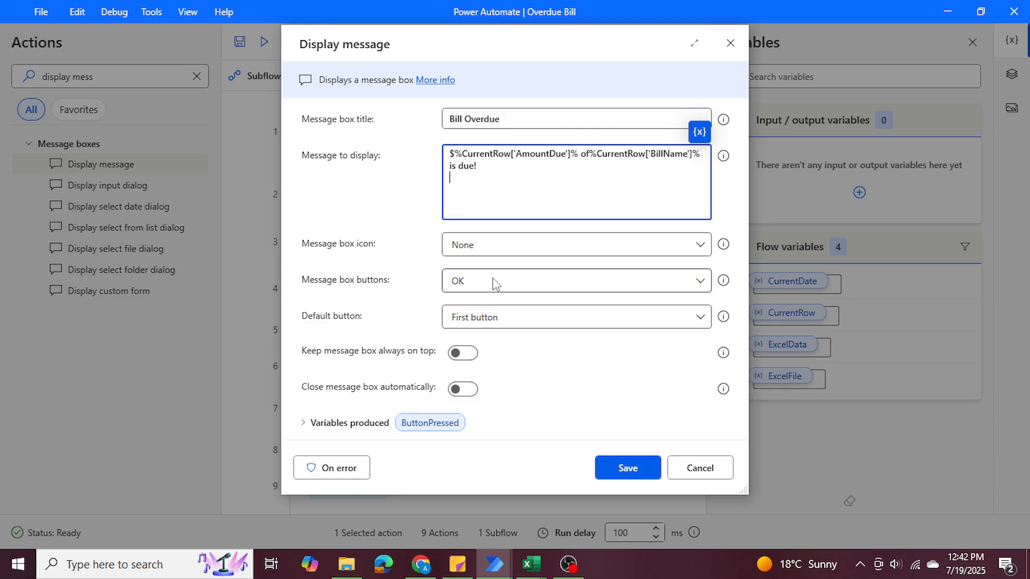
left_click(350, 423)
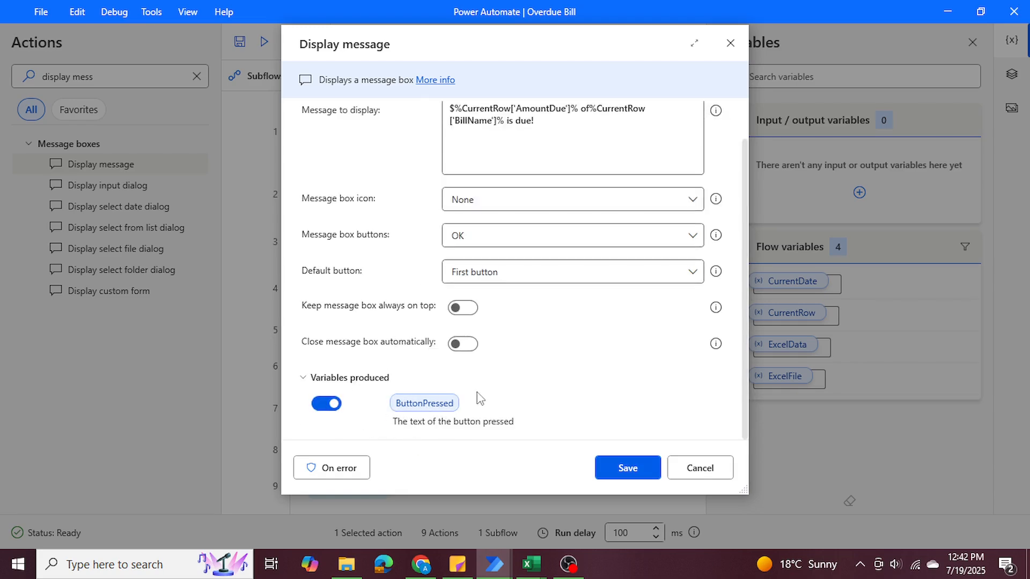
left_click(604, 466)
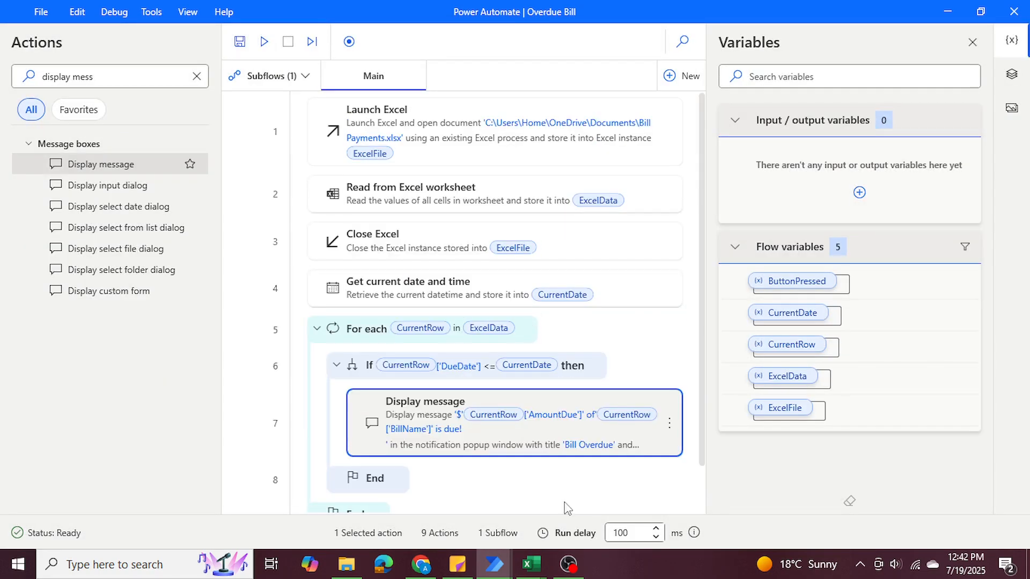
Switch to the Excel workbook and examine the bills' due dates and amounts and the empty column beside the table.
mouse_move(544, 577)
left_click(597, 504)
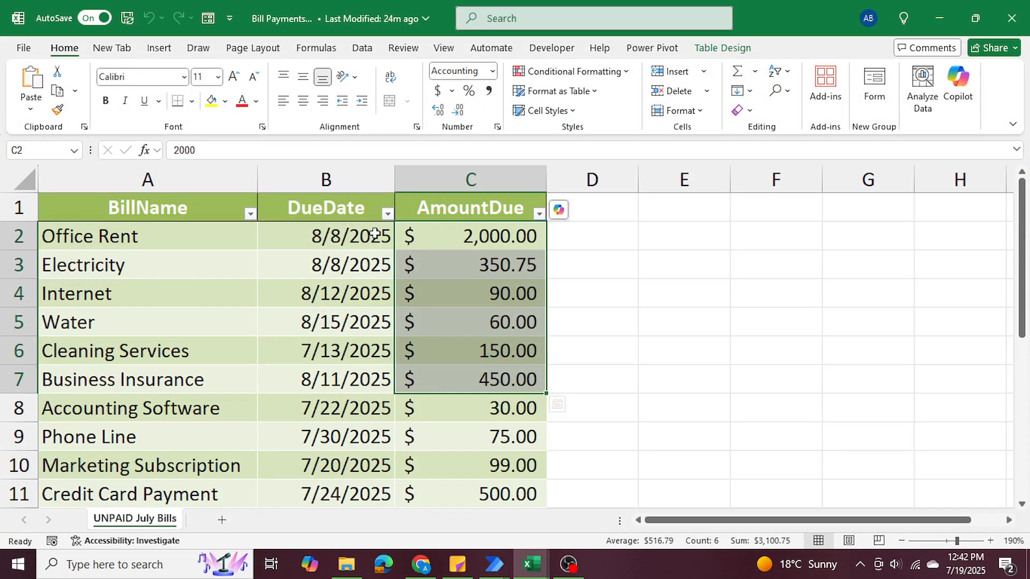
left_click(589, 204)
left_click_drag(577, 276, 575, 346)
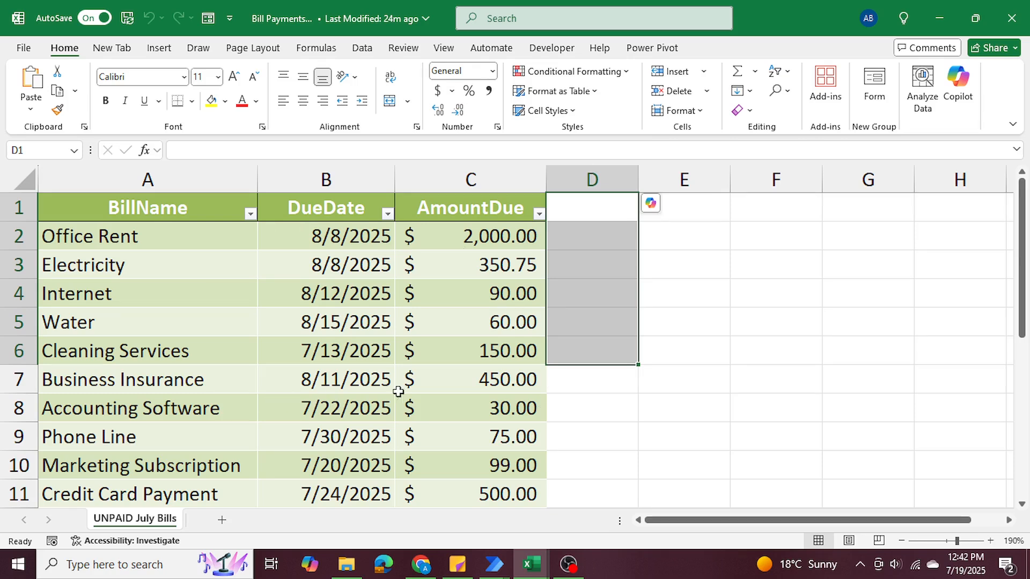
left_click(815, 378)
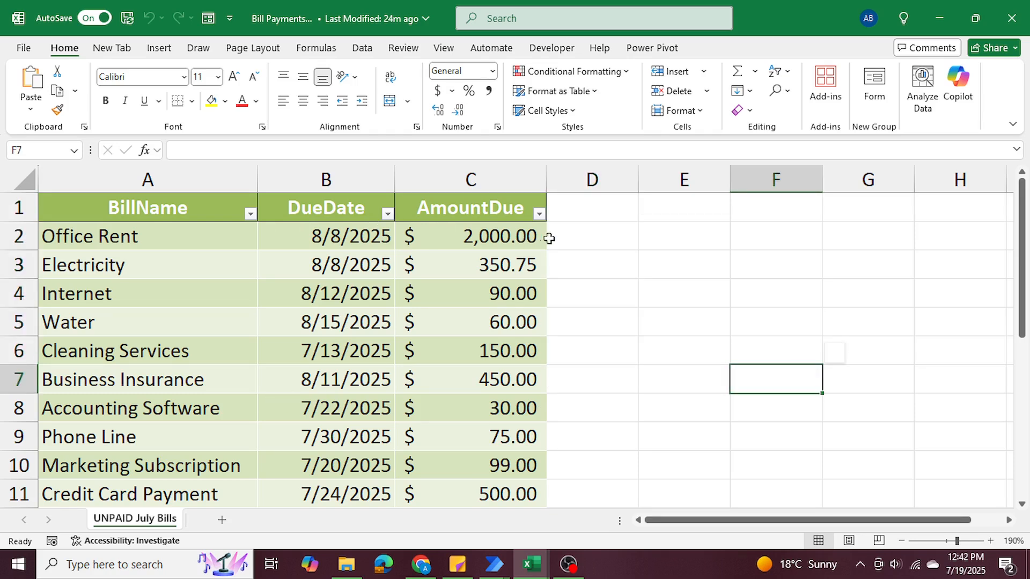
left_click_drag(553, 237, 588, 379)
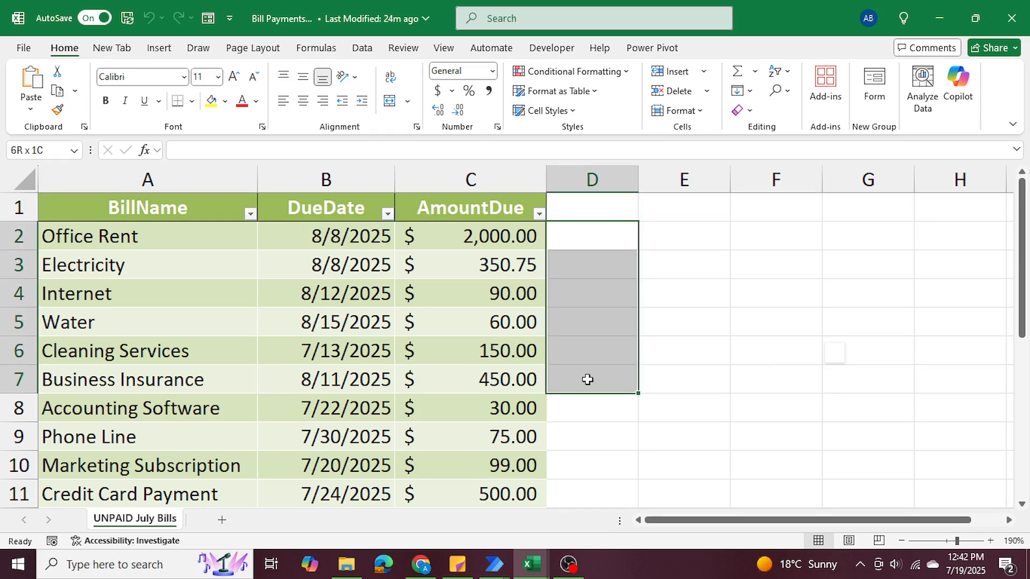
left_click(306, 235)
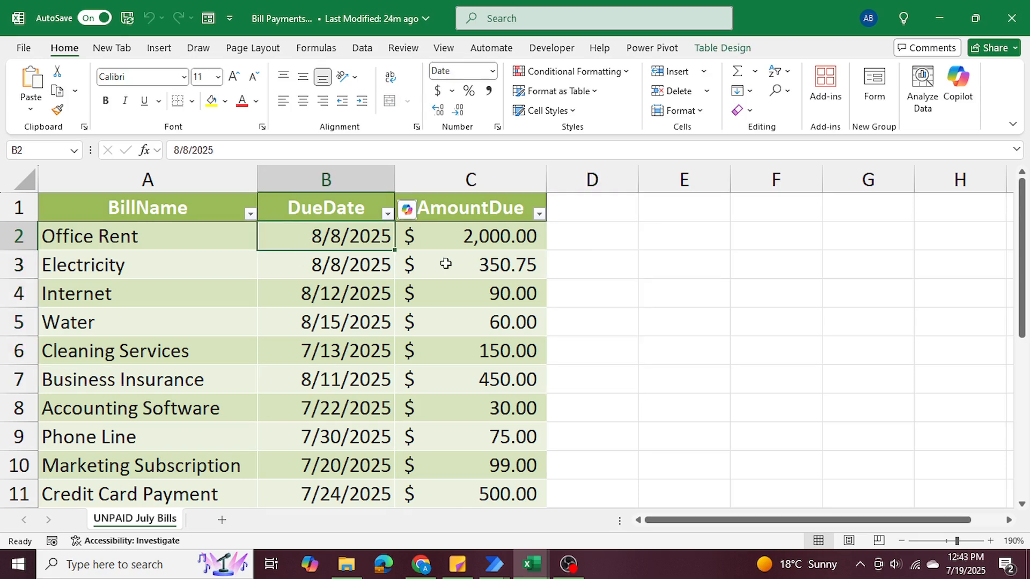
key("Right")
key("Right")
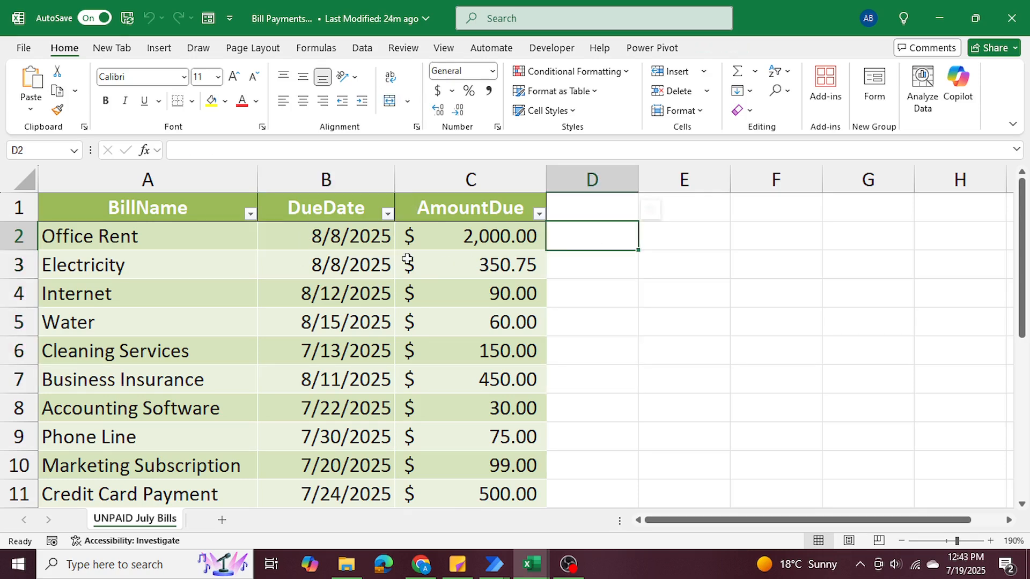
left_click(298, 236)
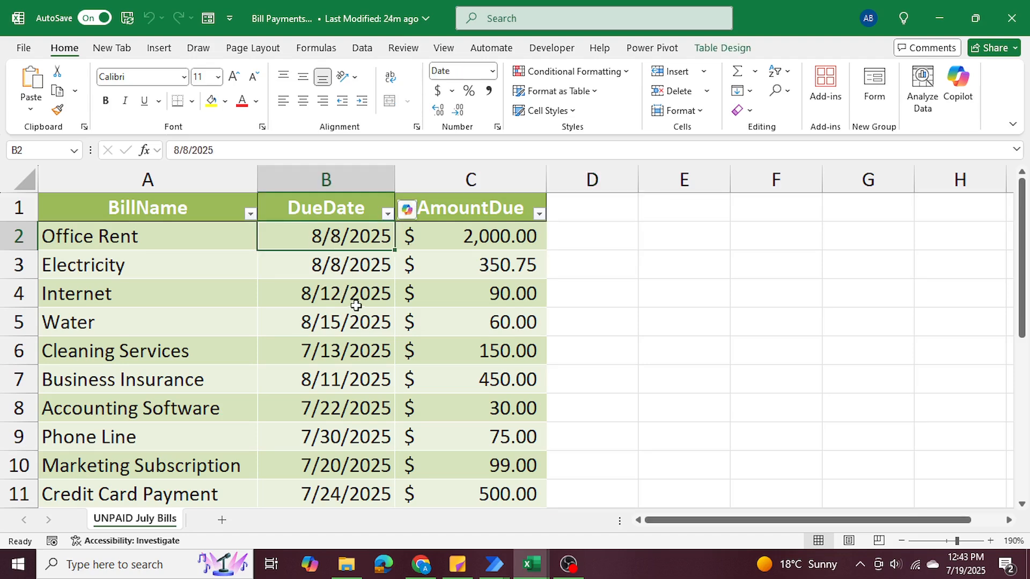
left_click(945, 20)
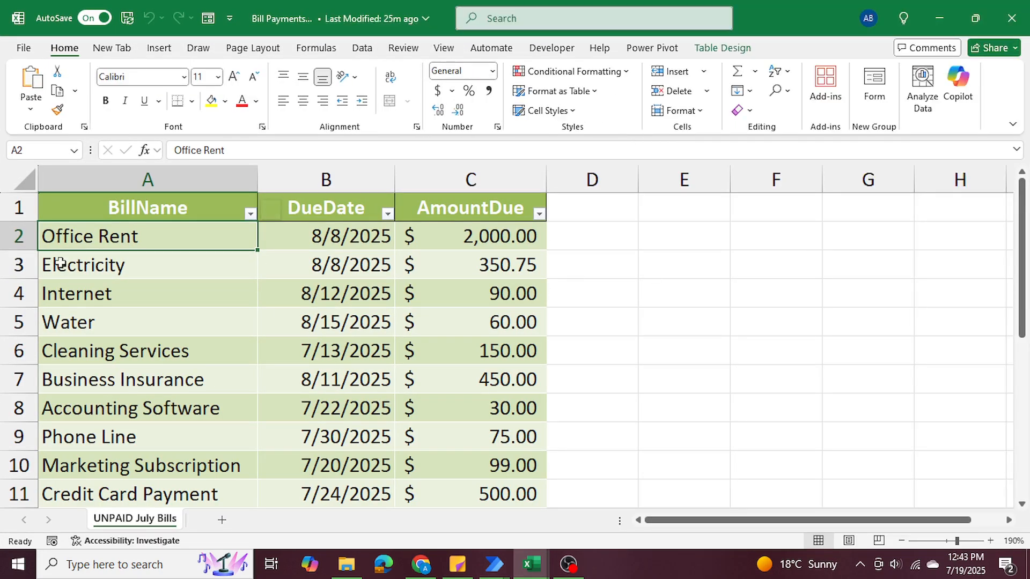
Examine the due date and amount due in the Cleaning Services row of the Excel table.
left_click_drag(90, 356, 446, 354)
left_click(444, 353)
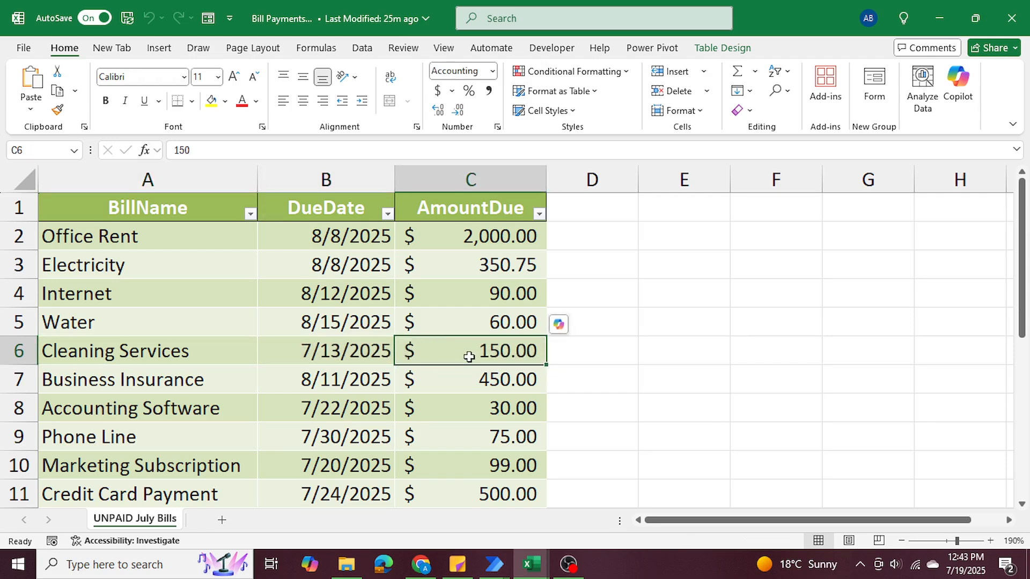
left_click(787, 381)
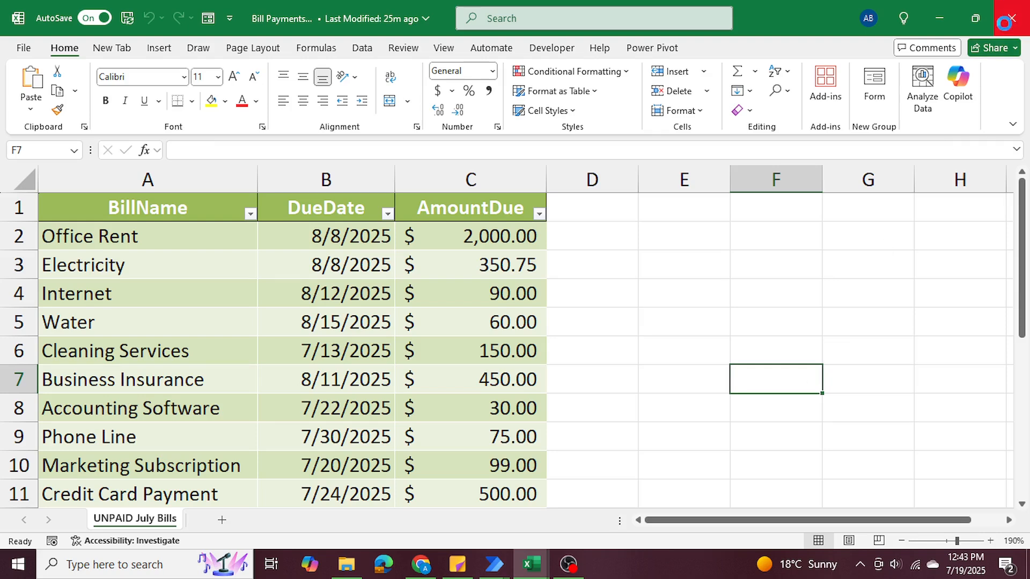
Close the Bill Payments workbook and switch back to the Overdue Bill flow in Power Automate.
left_click(1007, 20)
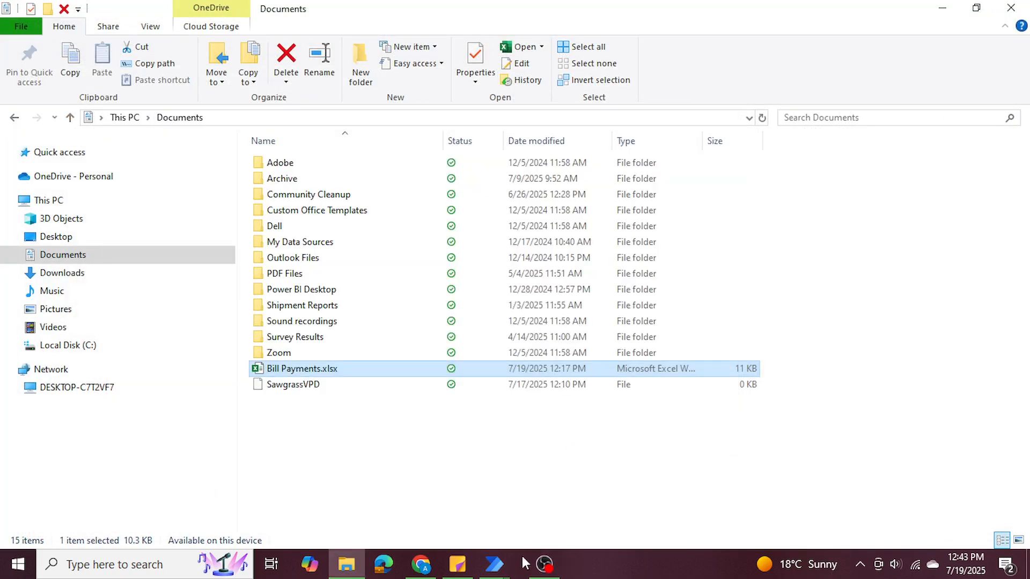
mouse_move(494, 563)
left_click(537, 477)
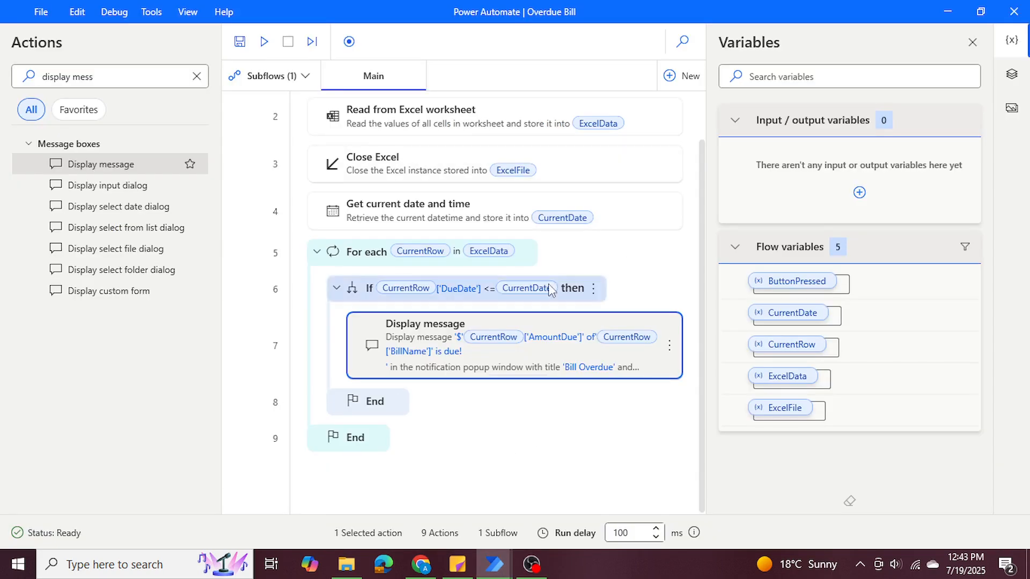
Run the Overdue Bill flow and dismiss the Bill Overdue message that pops up.
scroll(555, 263, "up", 2)
scroll(571, 233, "down", 2)
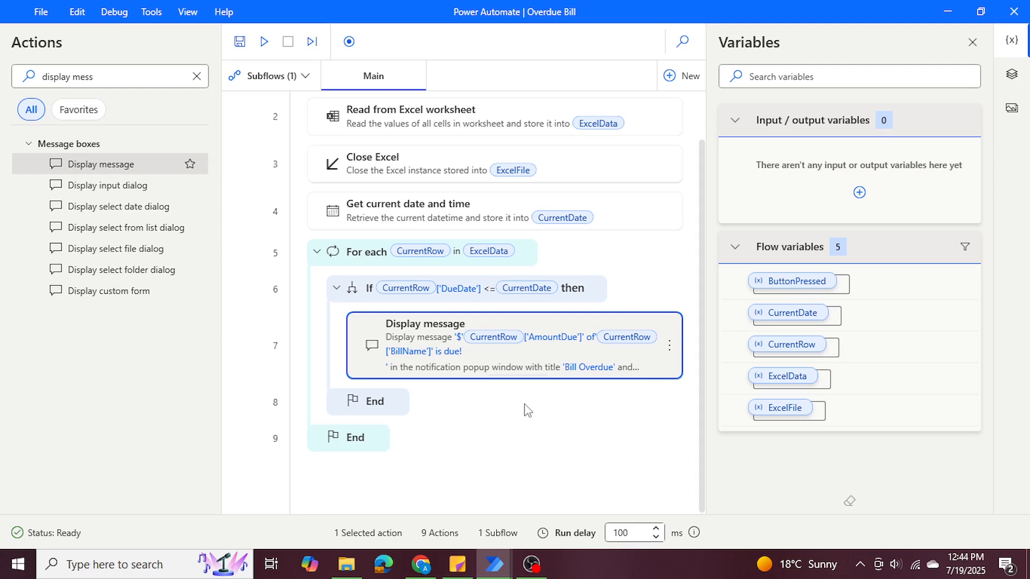
left_click(265, 42)
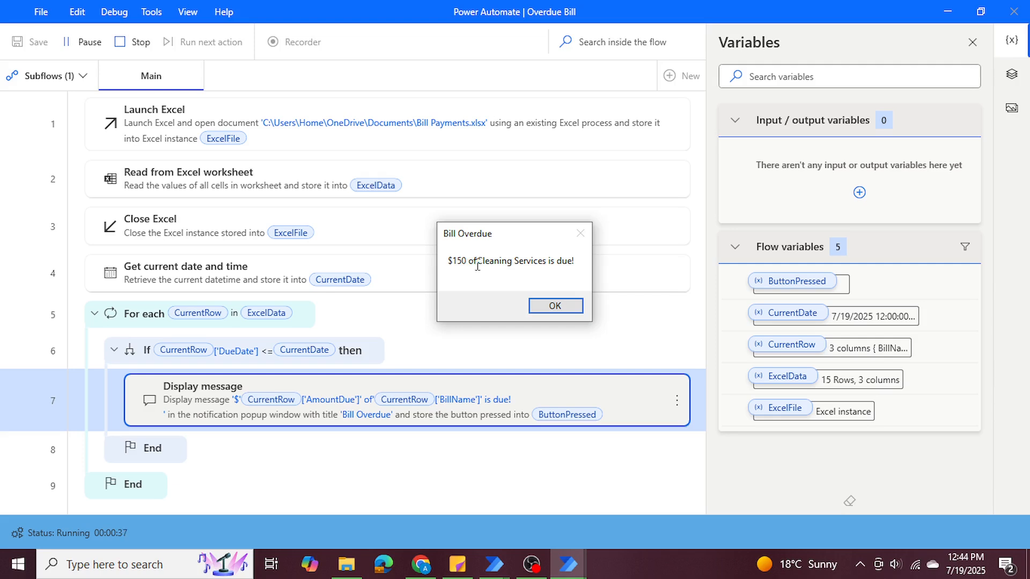
left_click(538, 306)
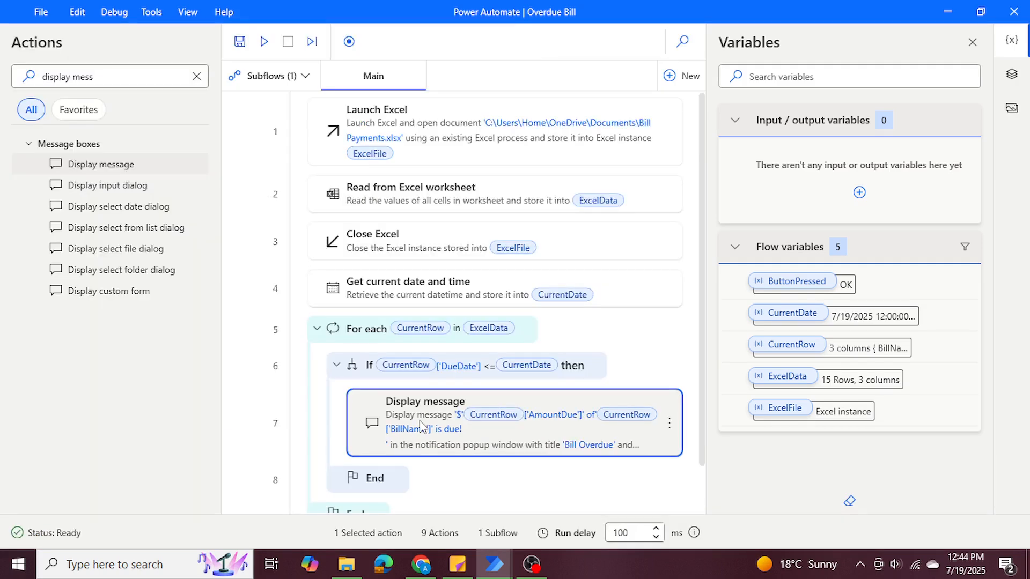
Insert a space between "of" and the BillName variable in the Display message text, then save the action and the flow.
double_click(421, 428)
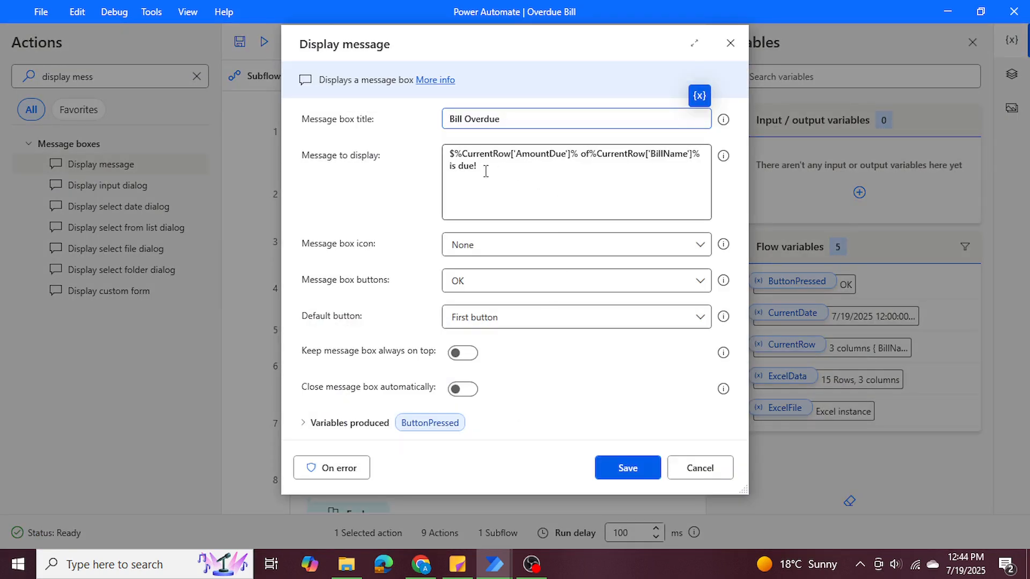
left_click(589, 155)
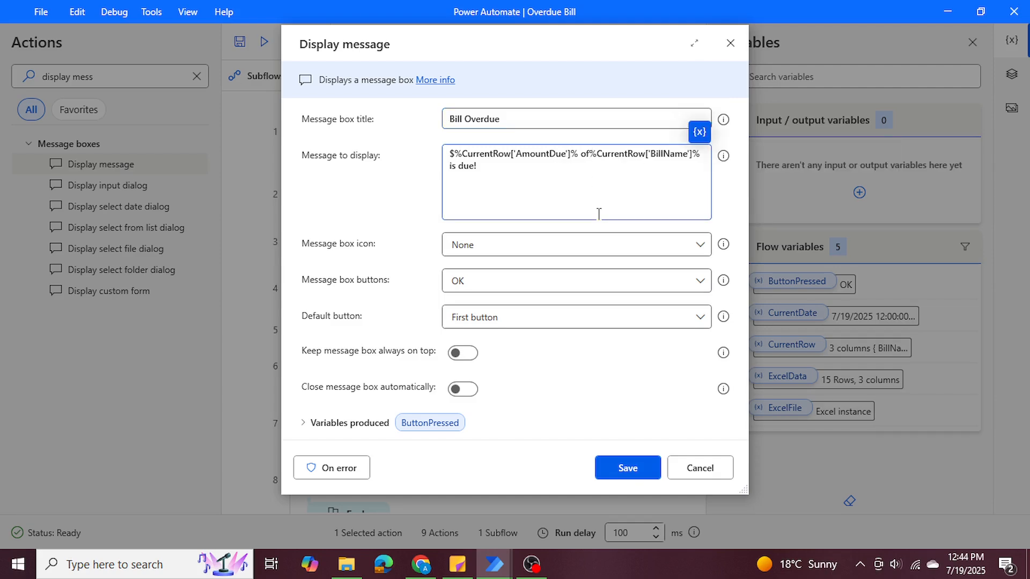
left_click(617, 468)
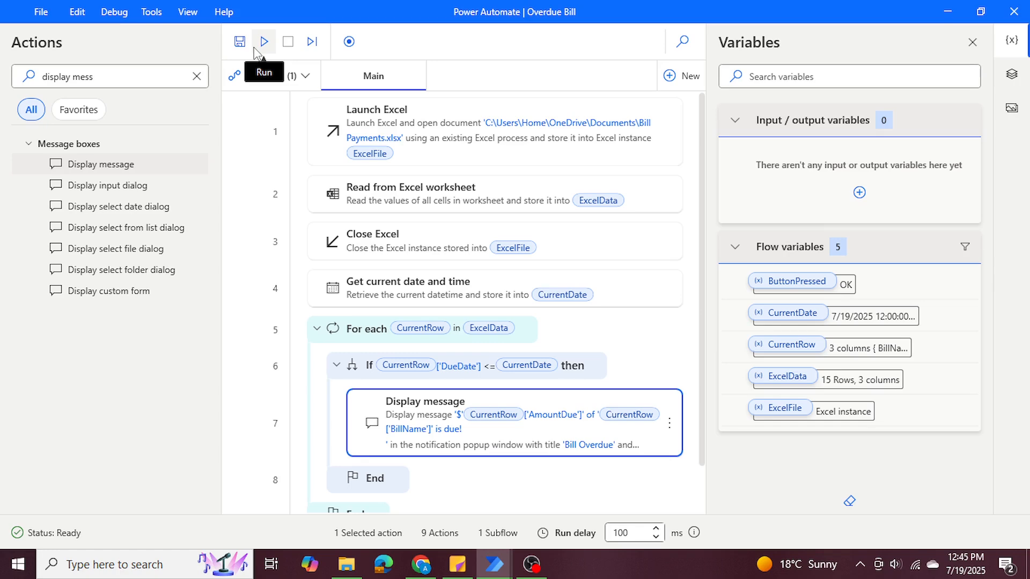
left_click(41, 12)
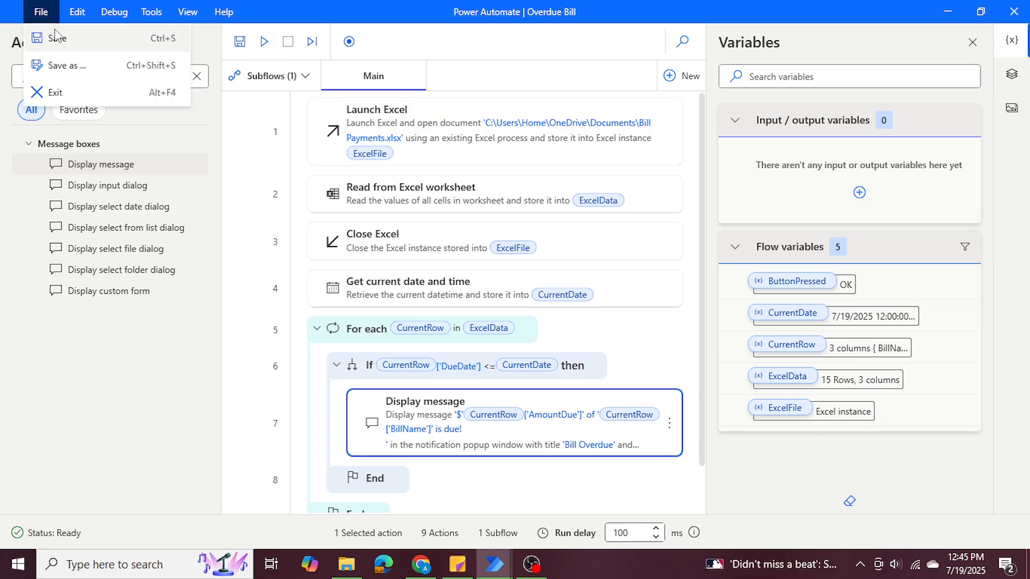
left_click(56, 38)
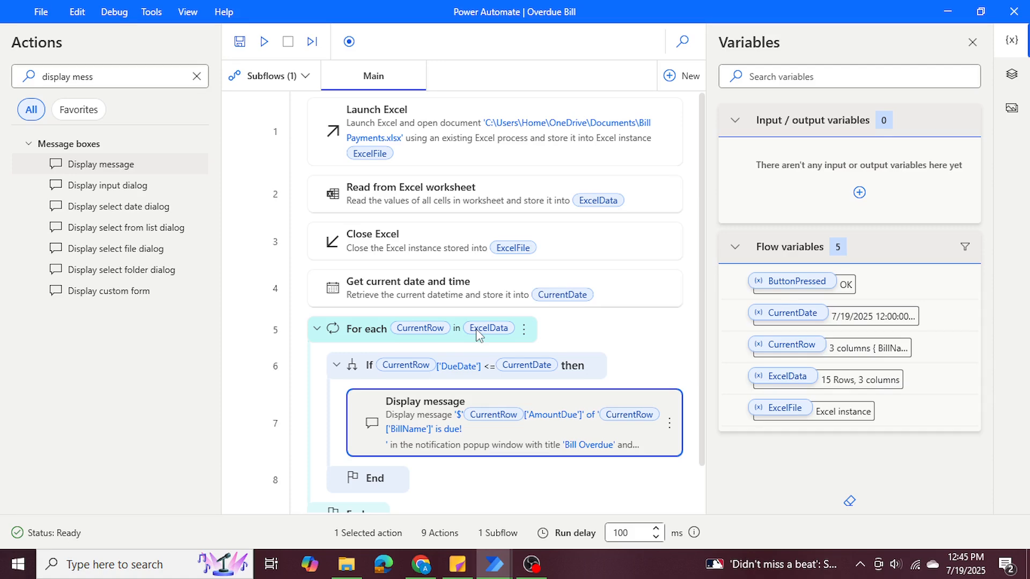
Switch to the Power Automate portal in Chrome and examine the account requirement on the Machines page.
left_click(421, 564)
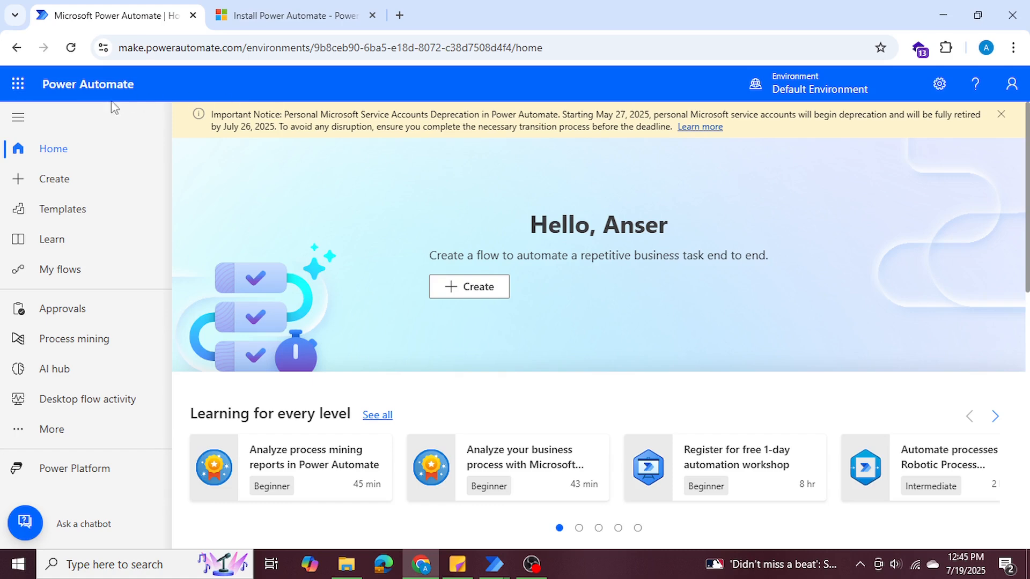
left_click(63, 433)
left_click(245, 473)
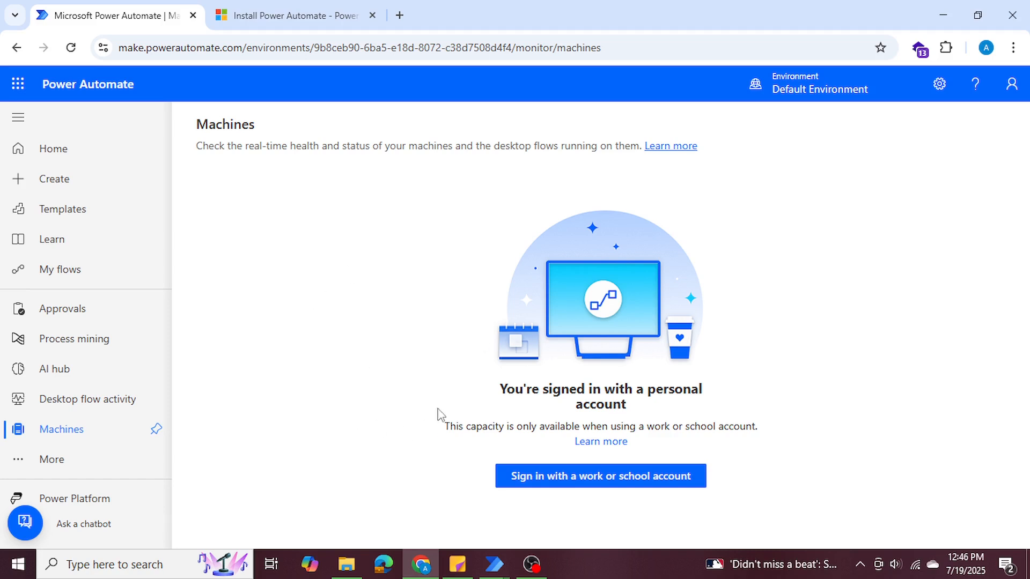
left_click_drag(499, 389, 674, 405)
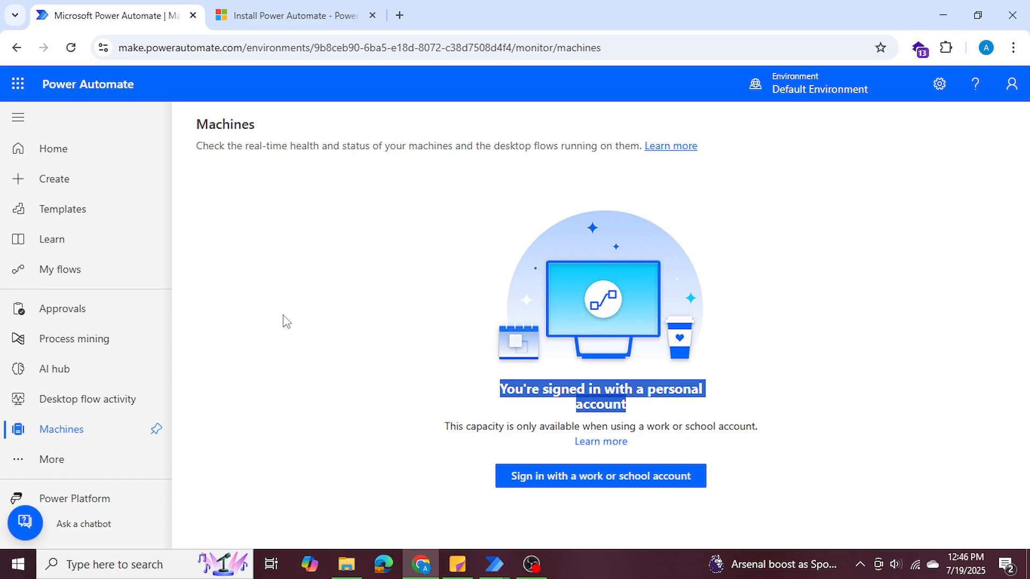
Examine the MSI installer and Microsoft Store sections of the Install Power Automate article, then return to the Overdue Bill flow.
left_click(305, 15)
left_click(461, 202)
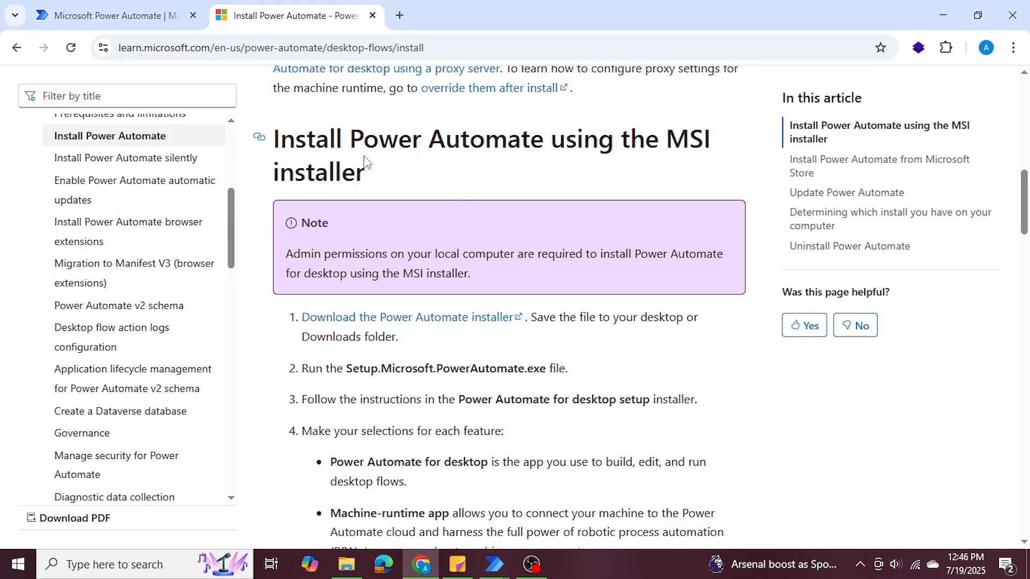
left_click_drag(351, 139, 542, 151)
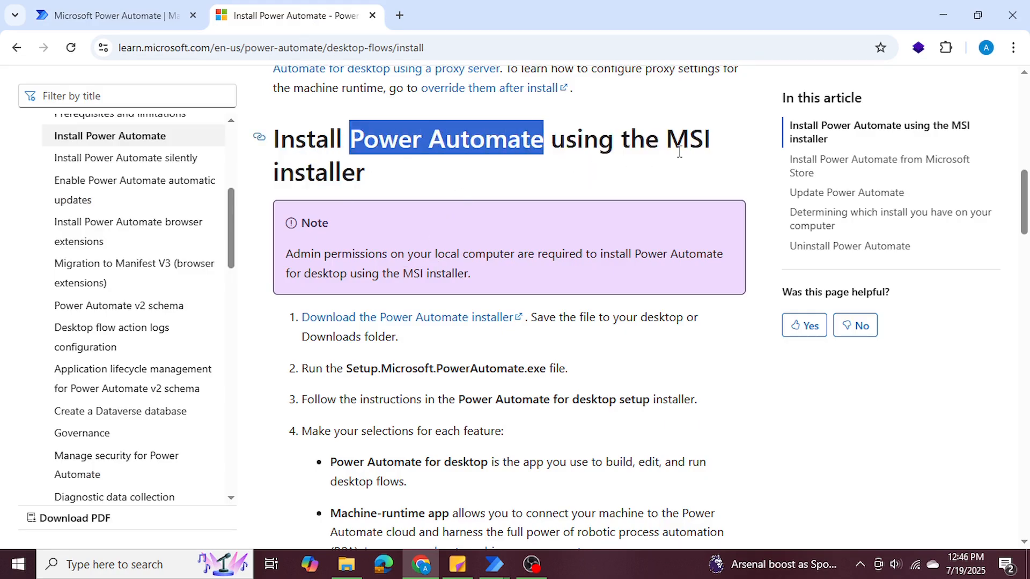
left_click_drag(671, 141, 716, 169)
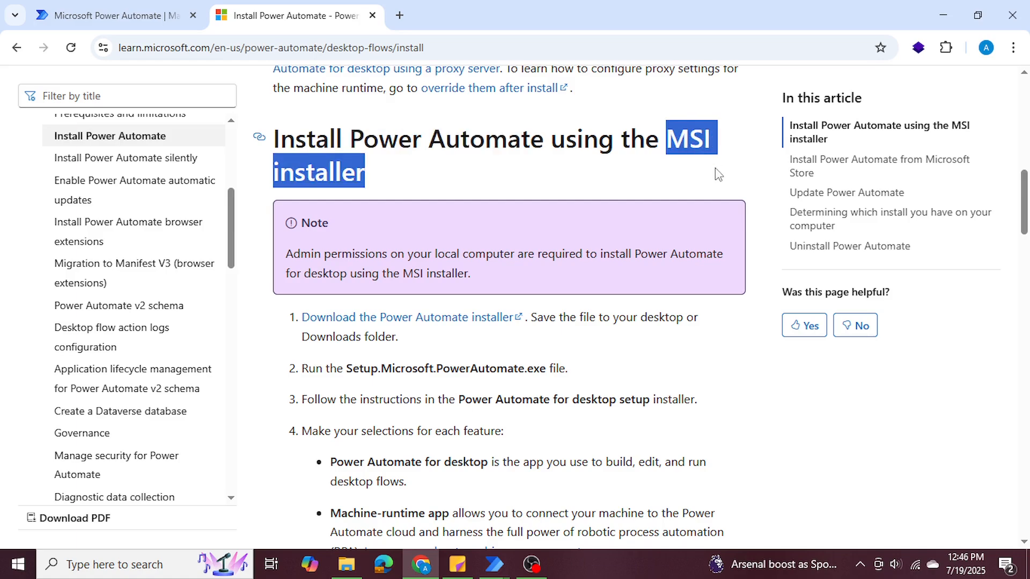
scroll(640, 179, "down", 12)
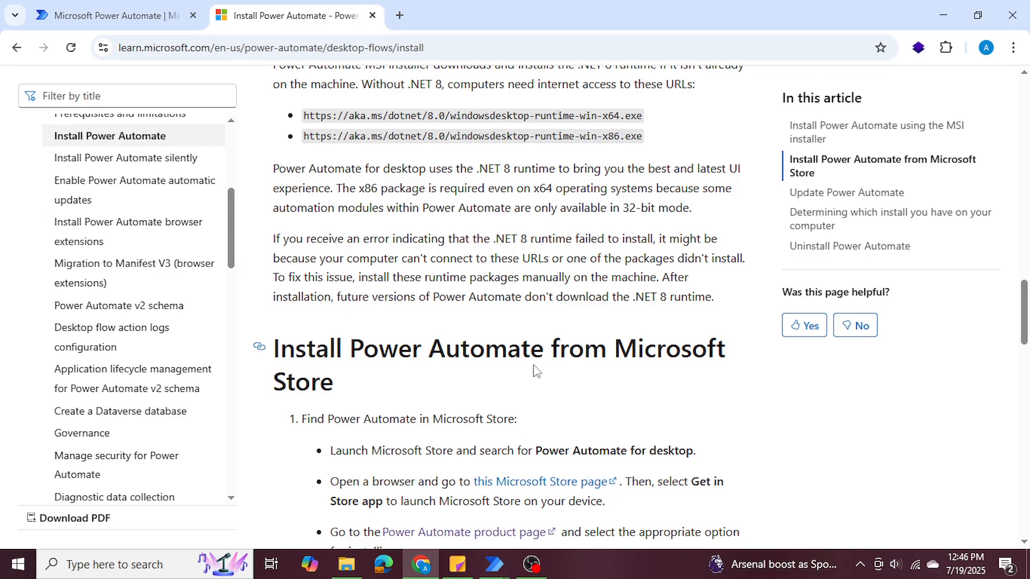
scroll(576, 361, "up", 12)
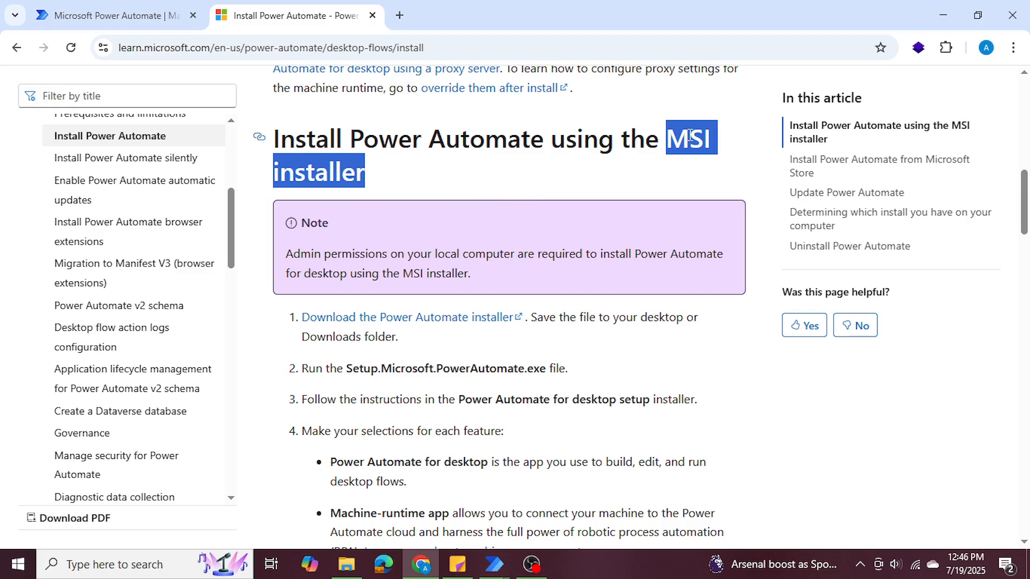
left_click(932, 25)
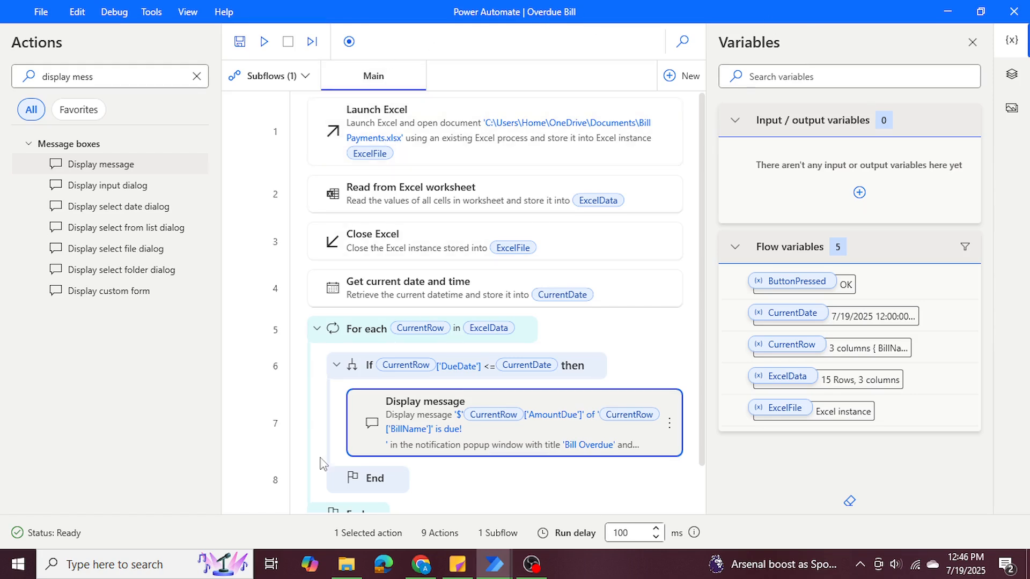
Open Notepad and paste the batch script that runs PAD.Console.Host.exe with the placeholder "Your Flow Name".
left_click(100, 566)
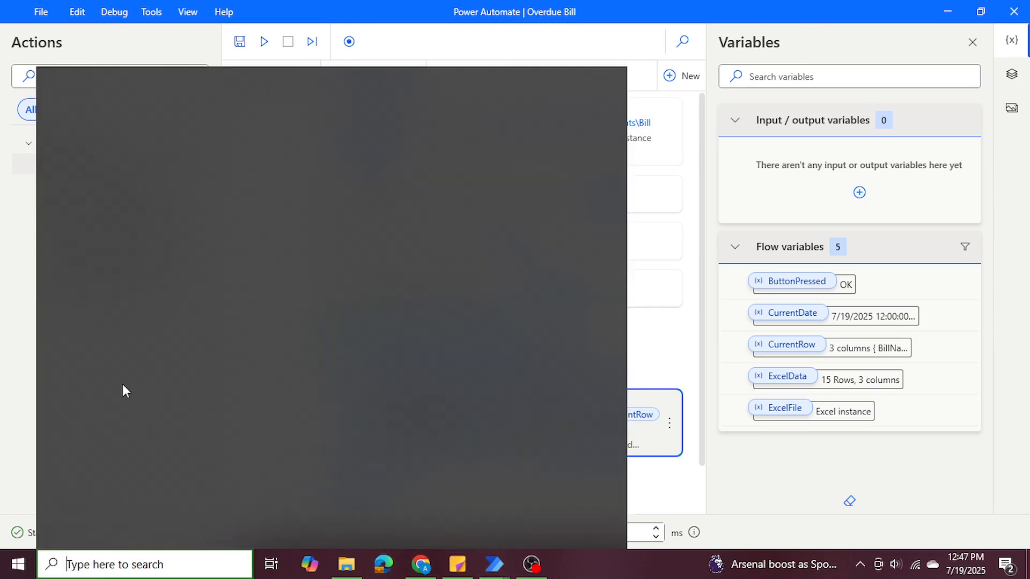
type("notepad")
key("Return")
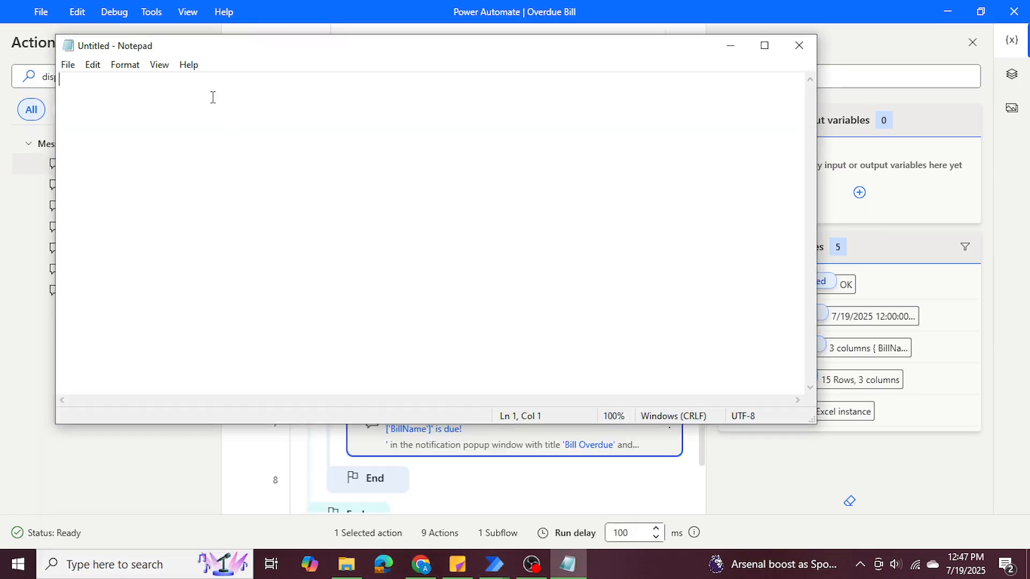
type("@echo off \"C:\\Program Files (x86)\\Power Automate Desktop\\PAD.Console.Host.exe\" run --flow \"Your Flow Name\"")
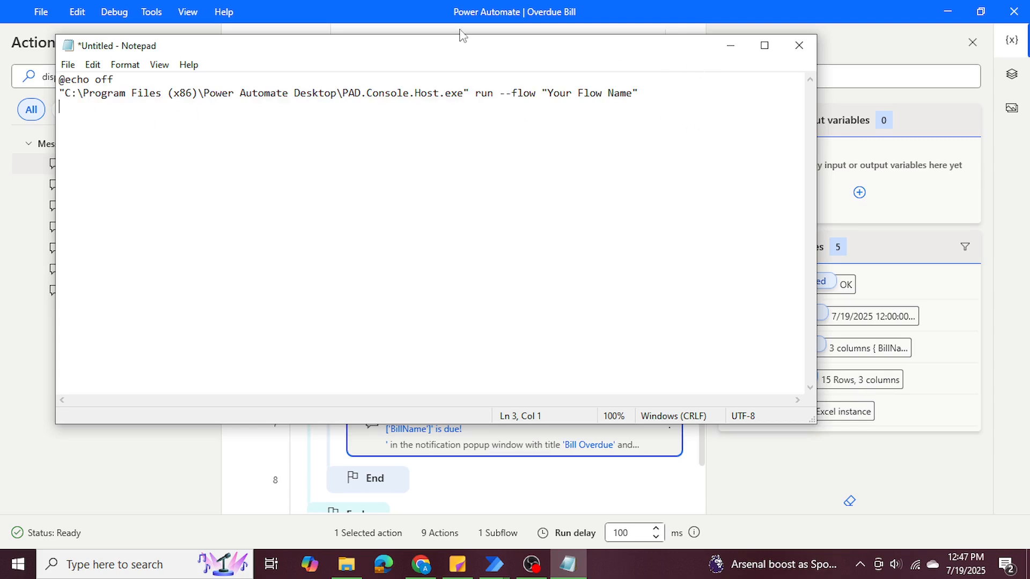
Check the script's path by locating PAD.Console.Host.exe in C:\Program Files (x86)\Power Automate Desktop in File Explorer, then return to Notepad.
left_click_drag(66, 97, 461, 98)
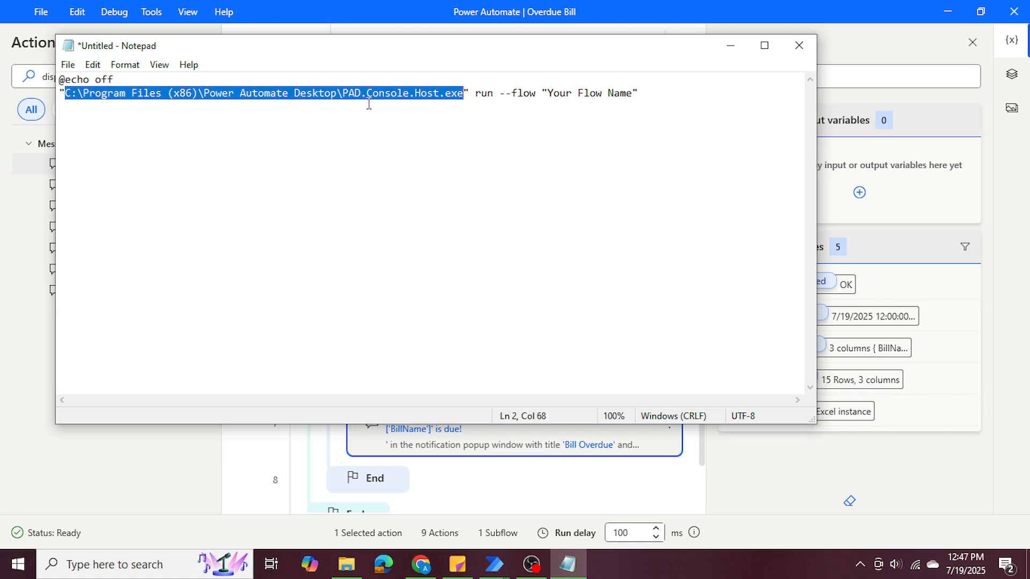
left_click(346, 564)
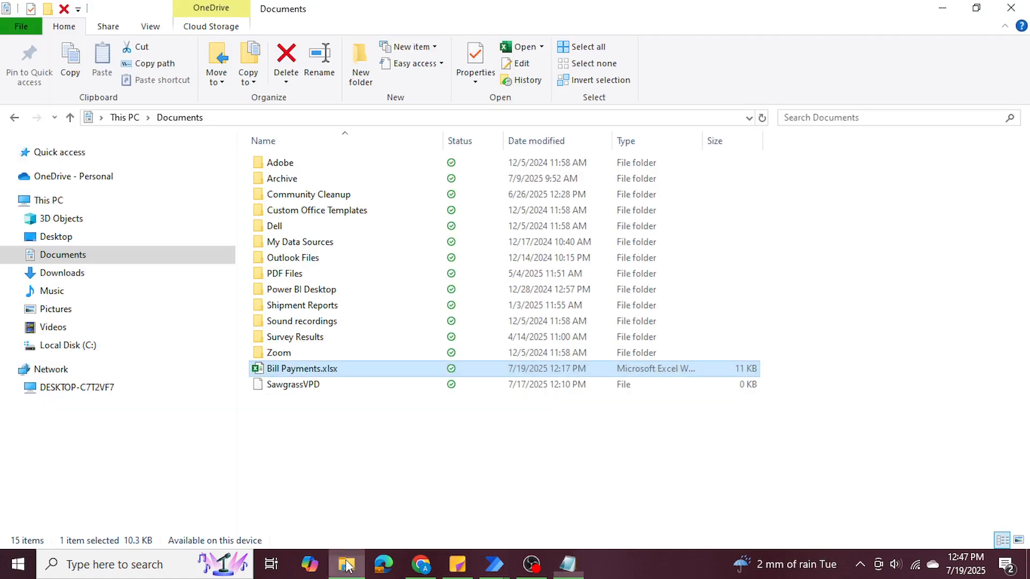
left_click(113, 355)
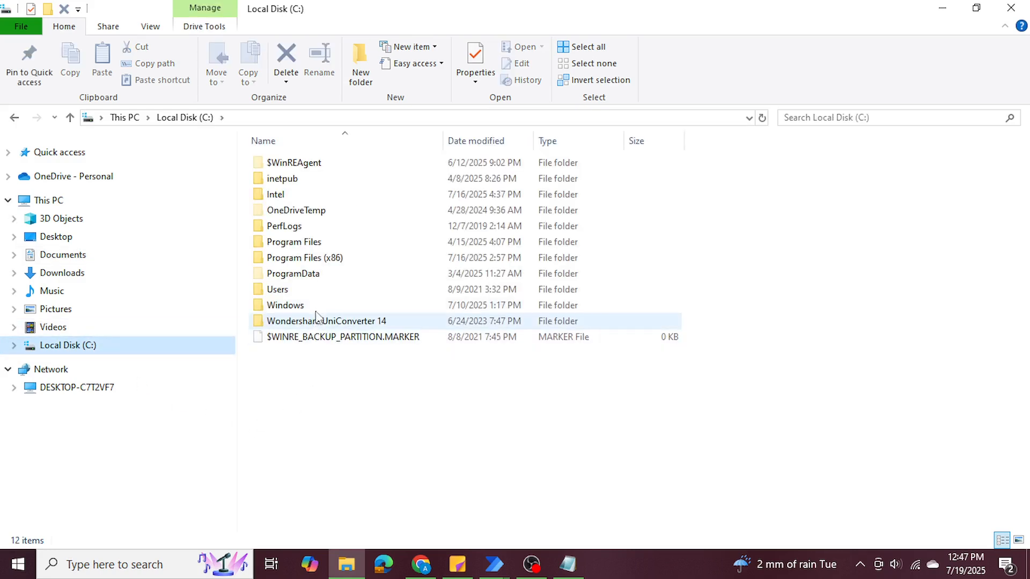
double_click(342, 264)
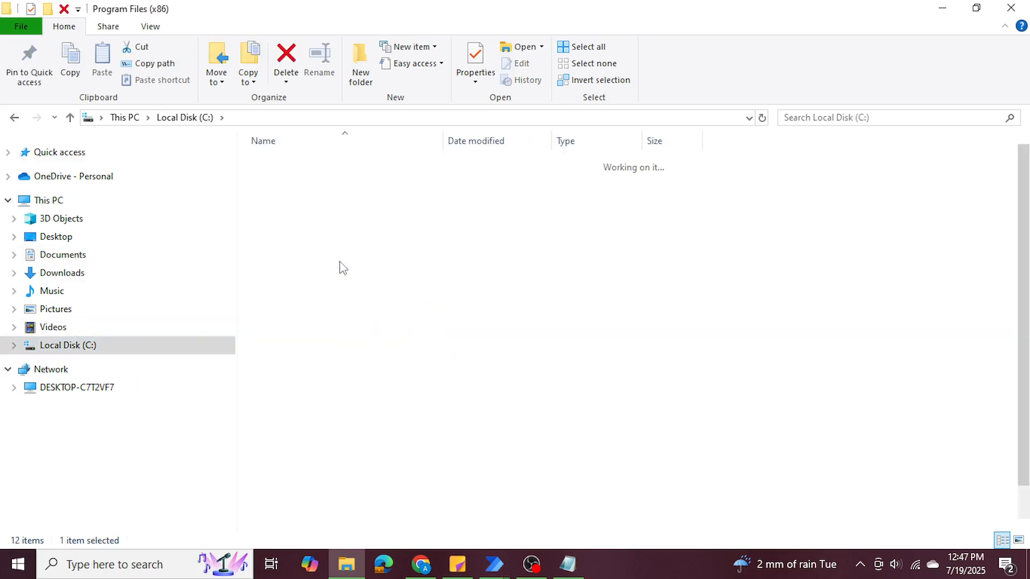
double_click(363, 374)
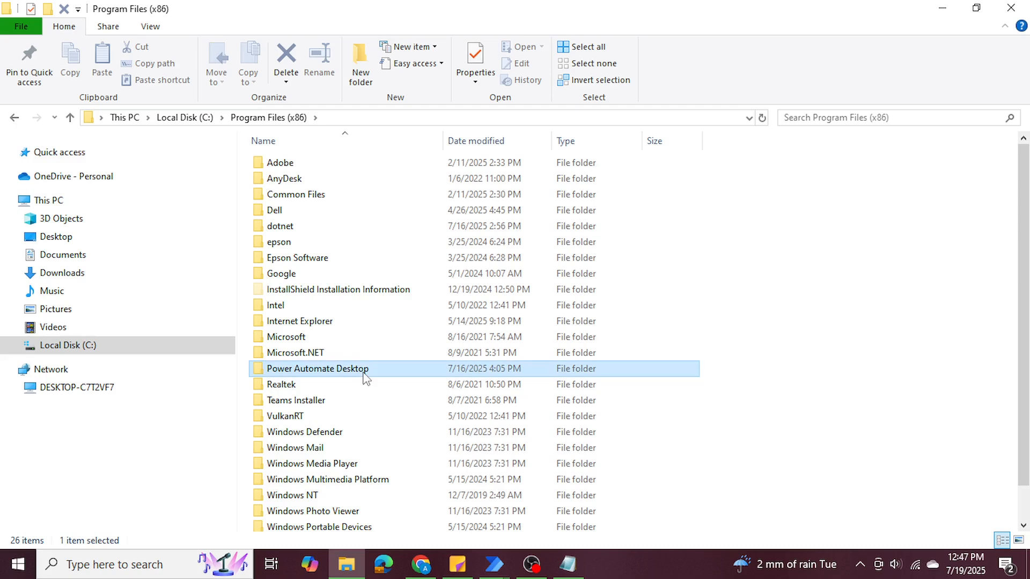
left_click_drag(1027, 177, 1028, 464)
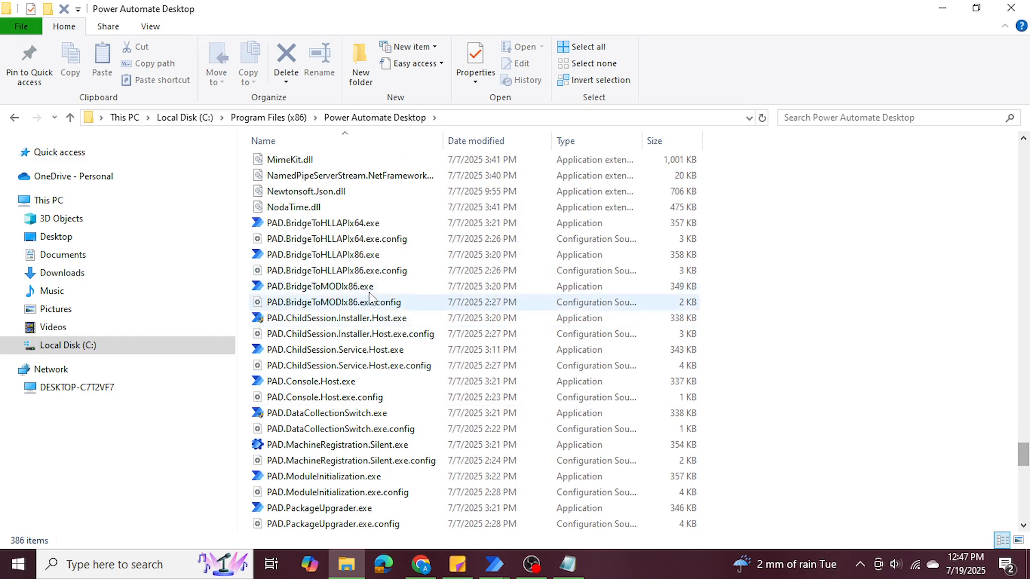
left_click(300, 382)
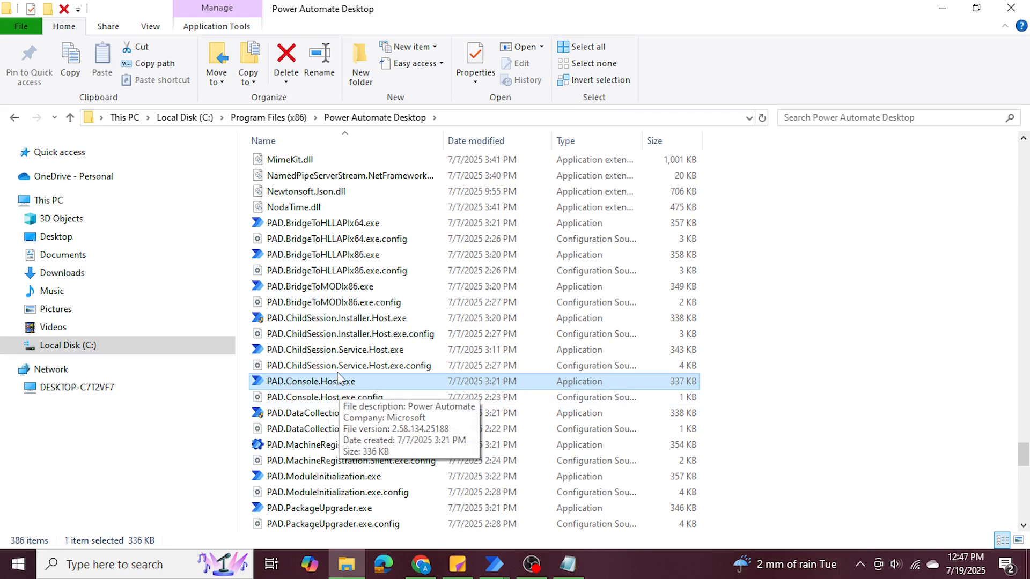
left_click(943, 8)
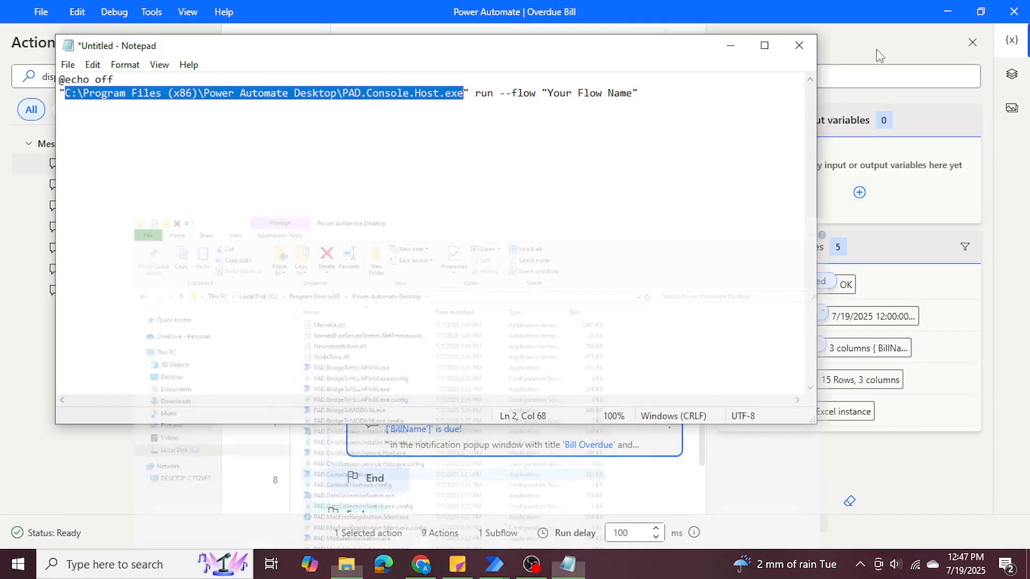
Replace the placeholder "Your Flow Name" in the batch script with "Overdue Bill".
left_click_drag(64, 95, 475, 94)
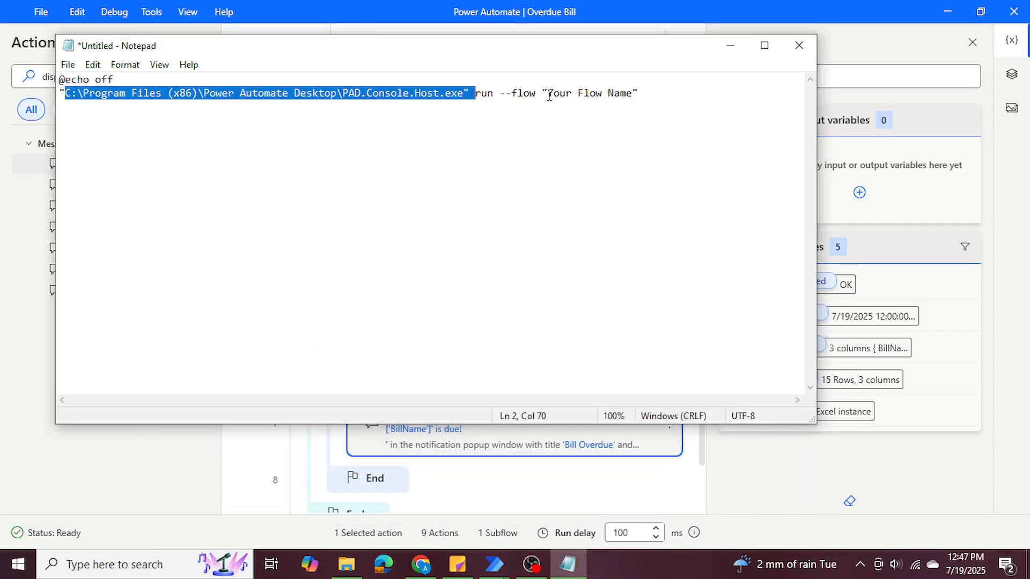
left_click_drag(547, 95, 627, 94)
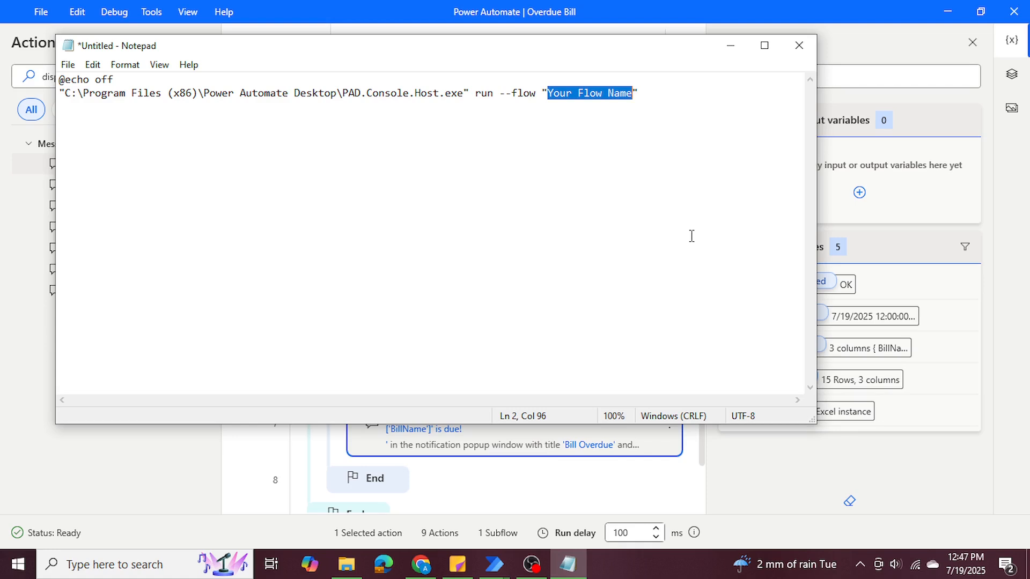
type("Overdue")
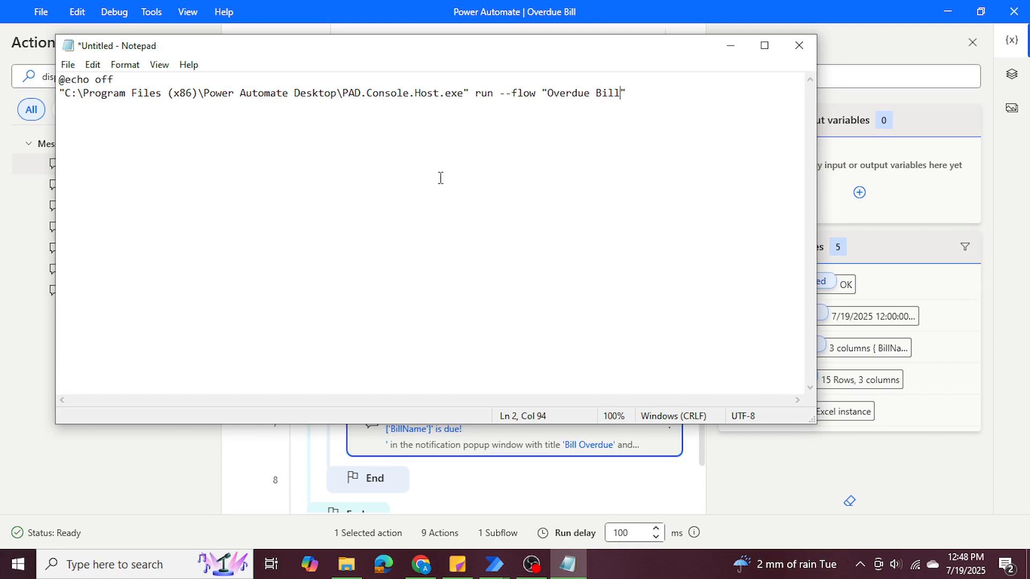
Save the batch script to the Desktop as RunningFlow.bat with the All Files type and UTF-8 encoding, then close Notepad.
left_click(68, 64)
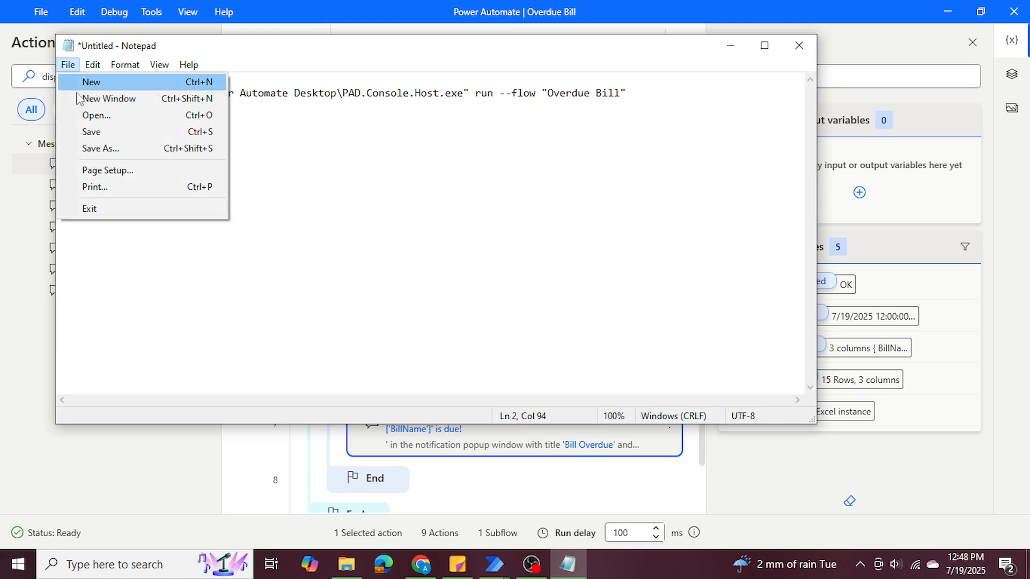
left_click(102, 145)
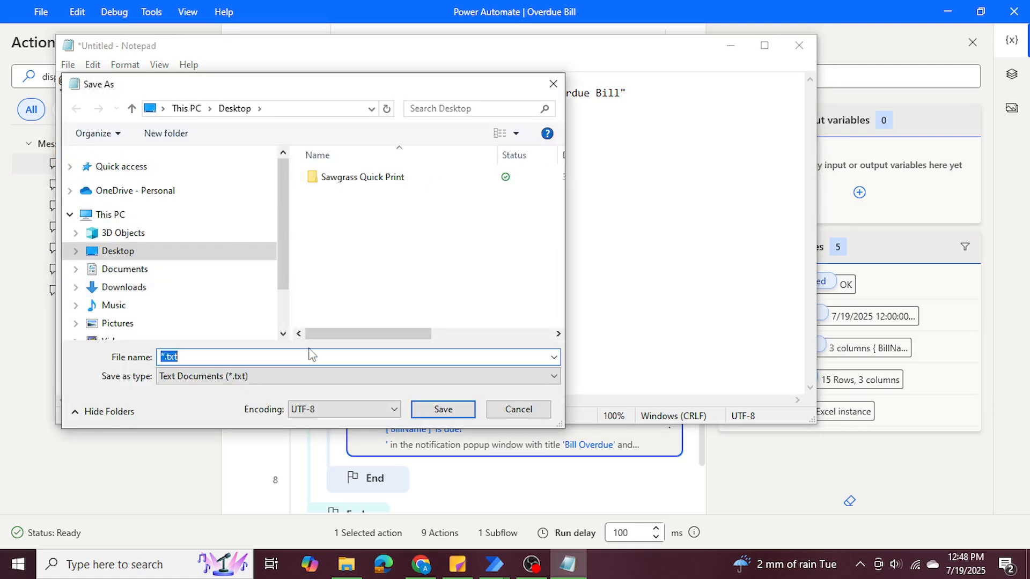
left_click(193, 376)
left_click(192, 402)
left_click(195, 358)
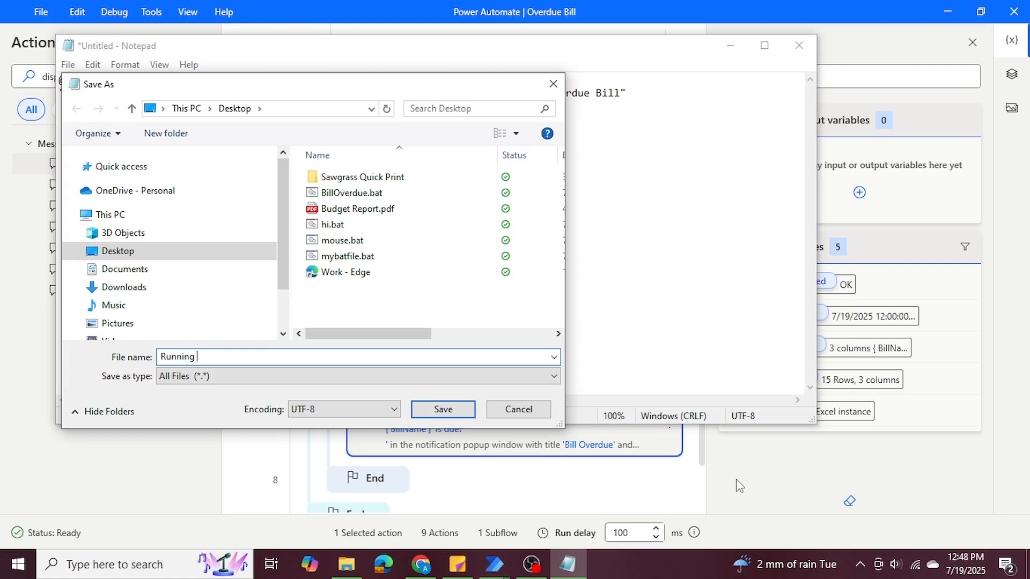
type("RunningFlow.bat")
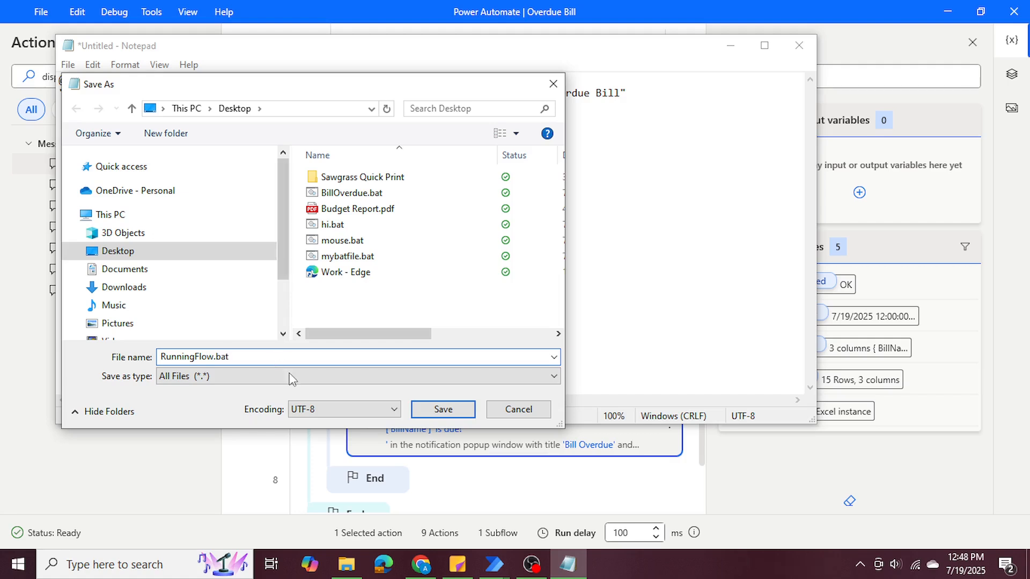
left_click(322, 412)
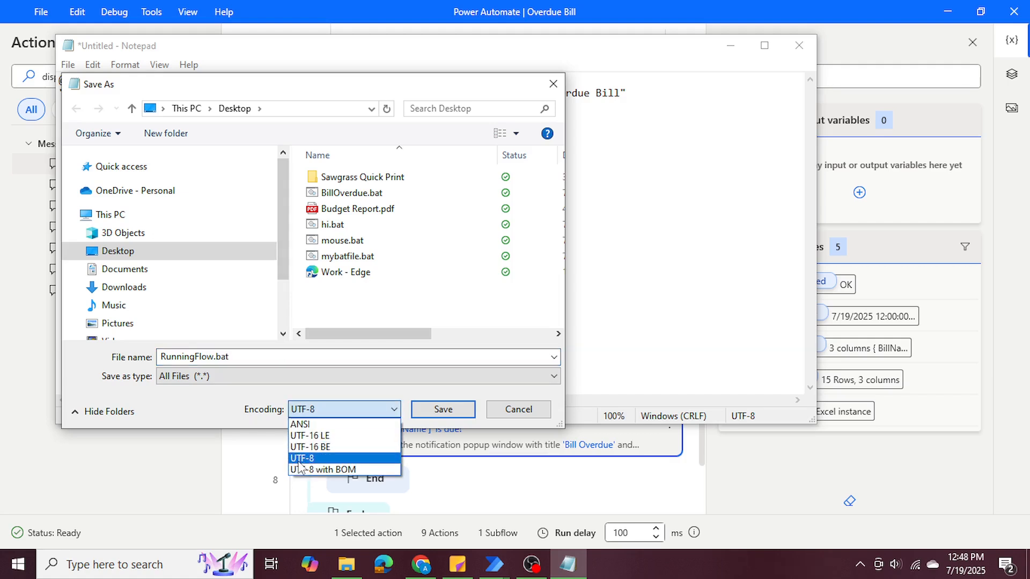
left_click(249, 418)
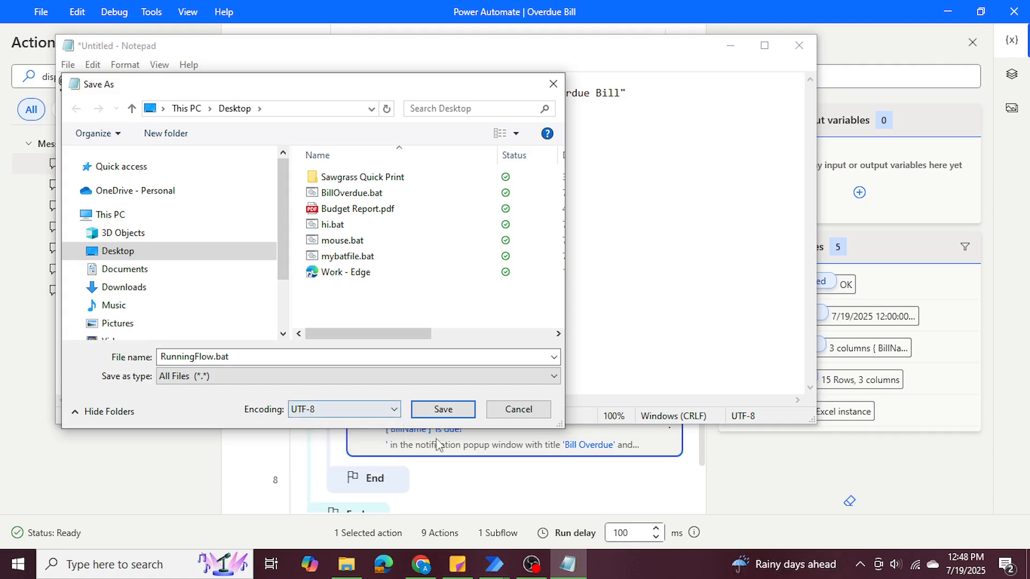
left_click(444, 410)
left_click(798, 45)
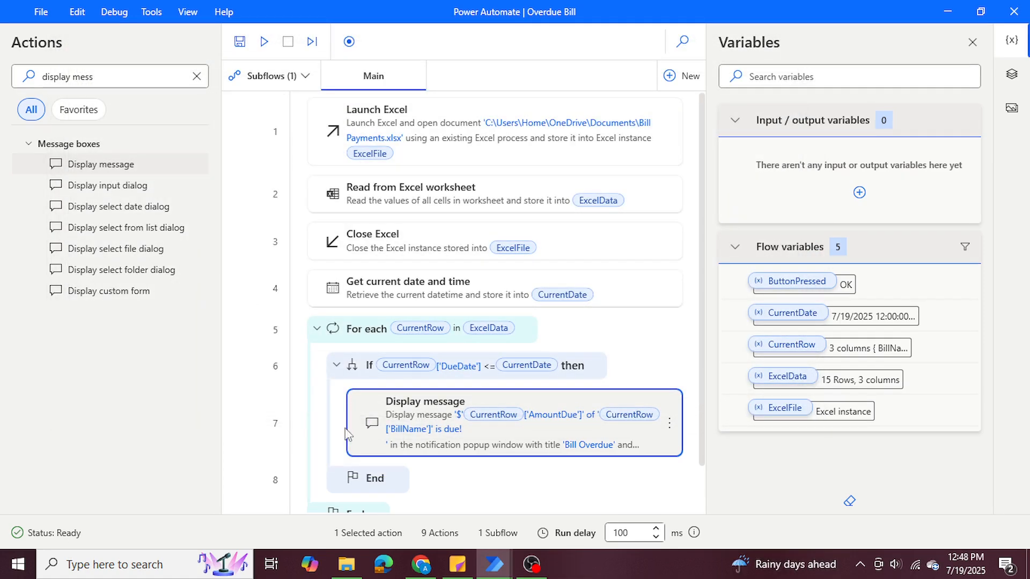
In File Explorer's Desktop folder, rename RunningFlow.bat to RunningFlow.txt and open it in Notepad.
left_click(344, 566)
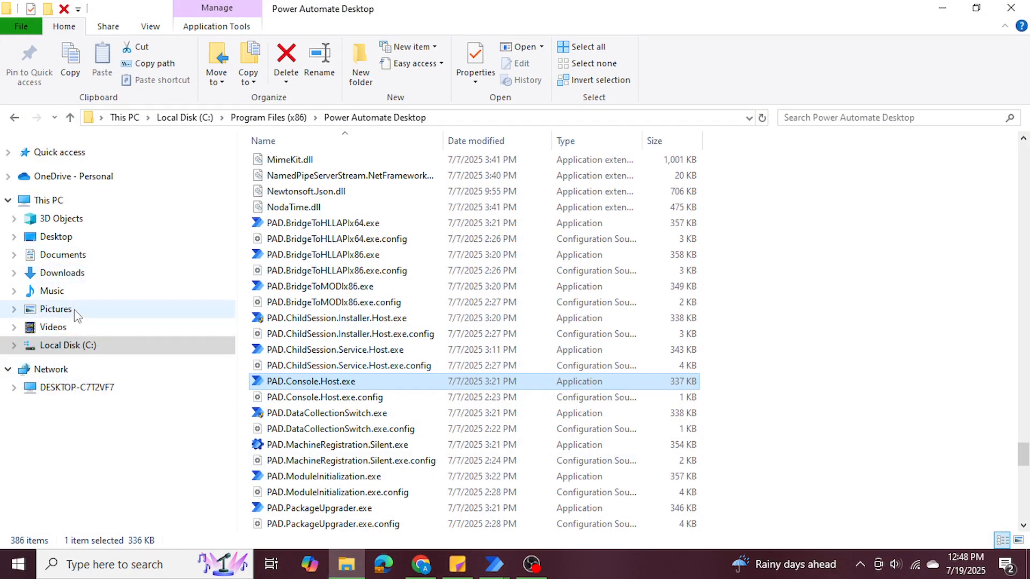
left_click(71, 242)
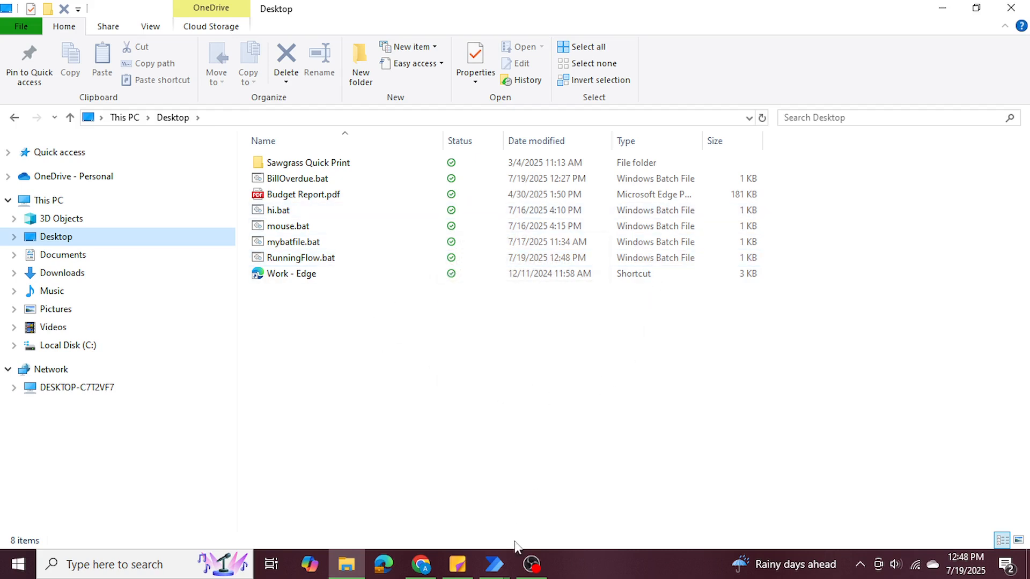
mouse_move(494, 561)
mouse_move(530, 511)
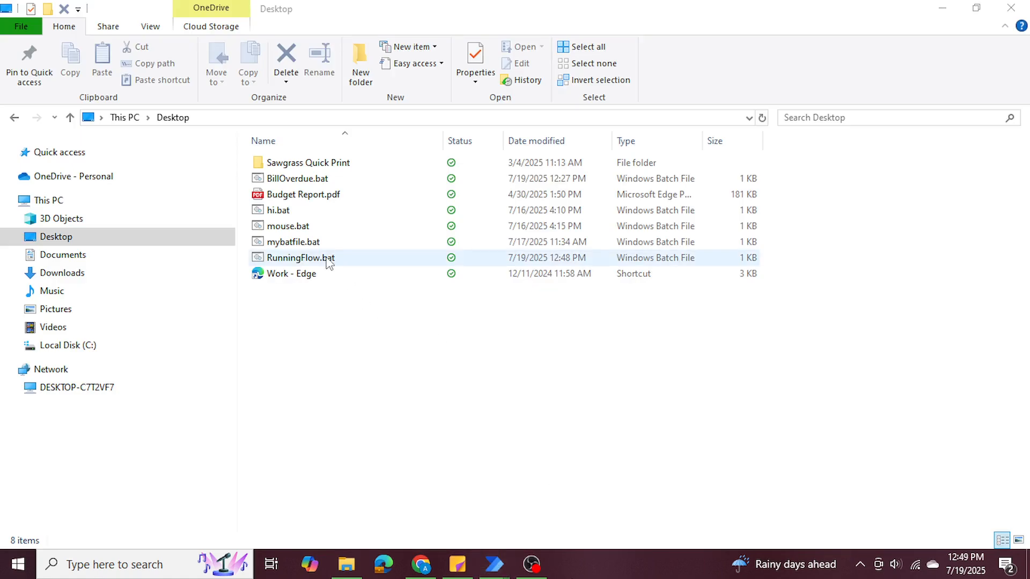
right_click(310, 260)
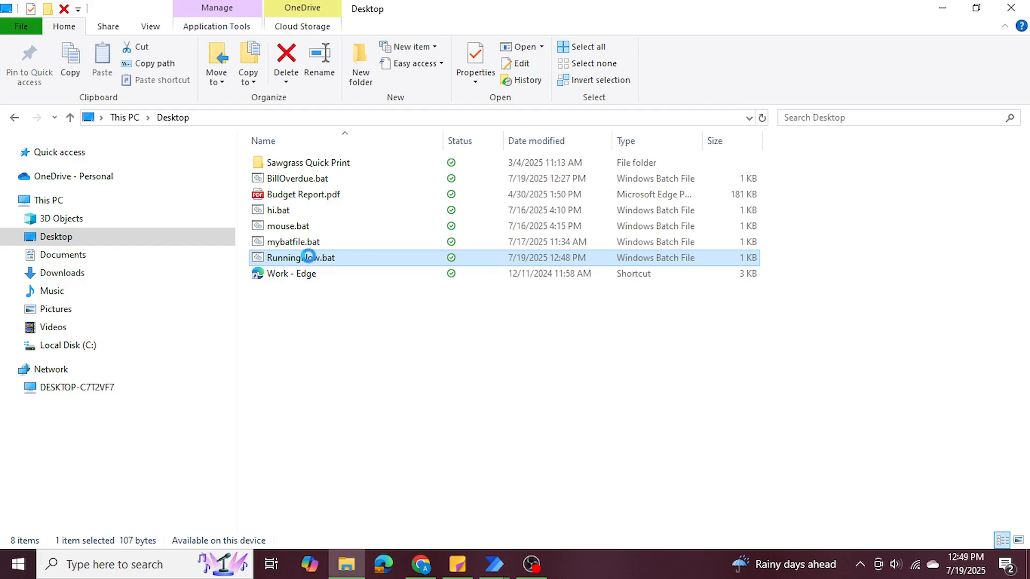
left_click(386, 518)
left_click(338, 256)
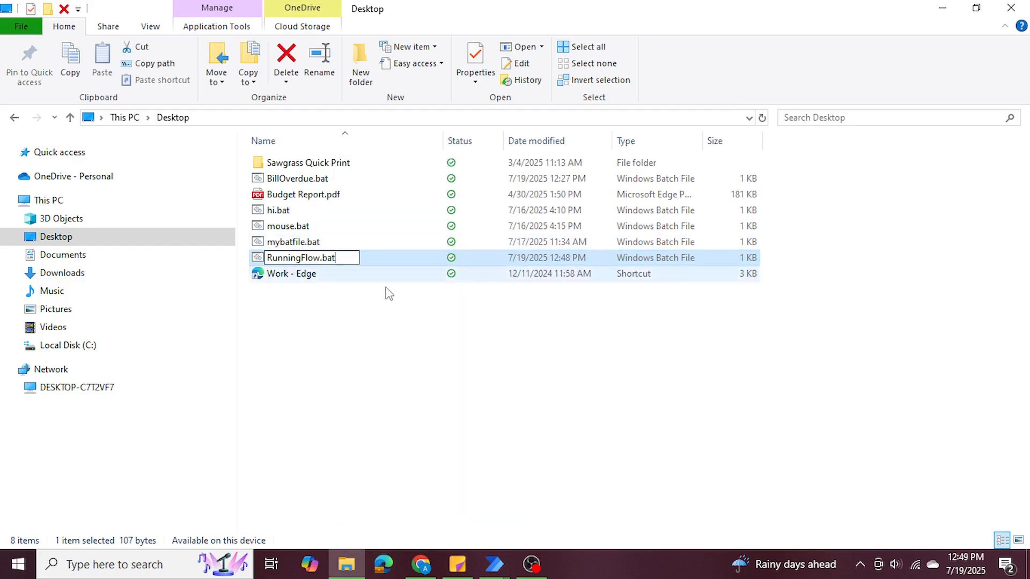
key("BackSpace")
type("txt")
key("Return")
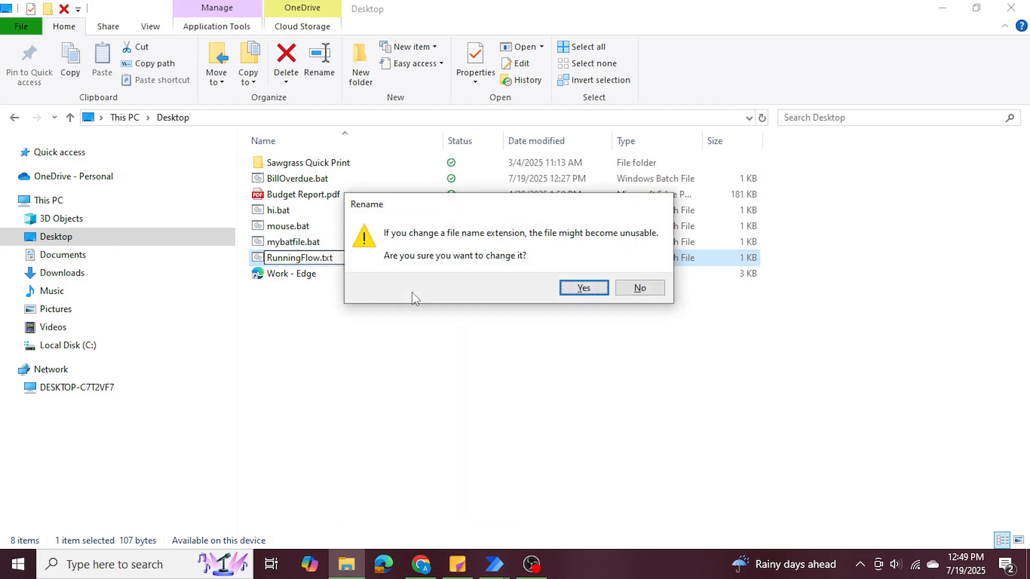
key("Return")
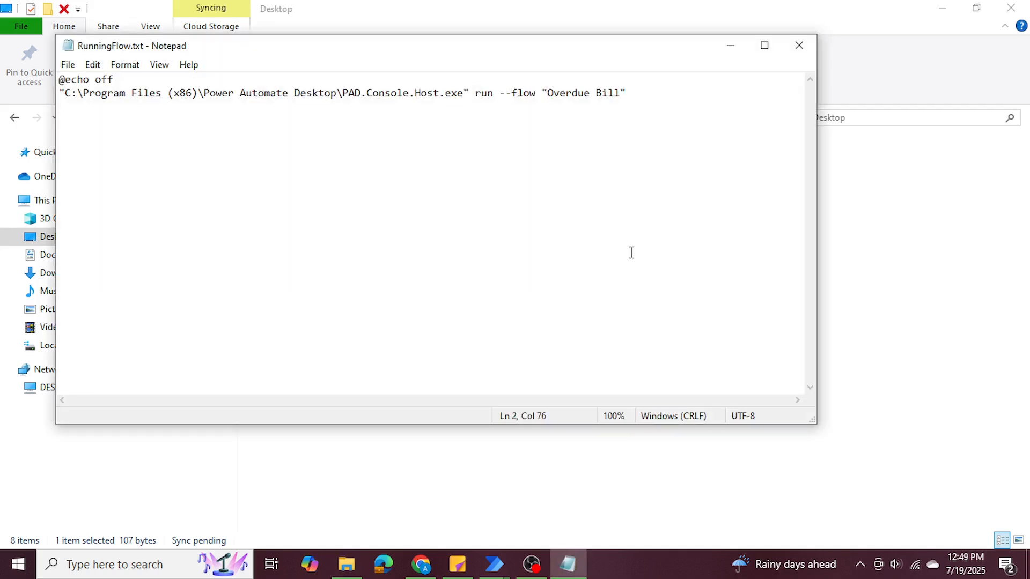
Change "--flow" to "-flow" in the script's run command, save RunningFlow.txt and close it.
key("BackSpace")
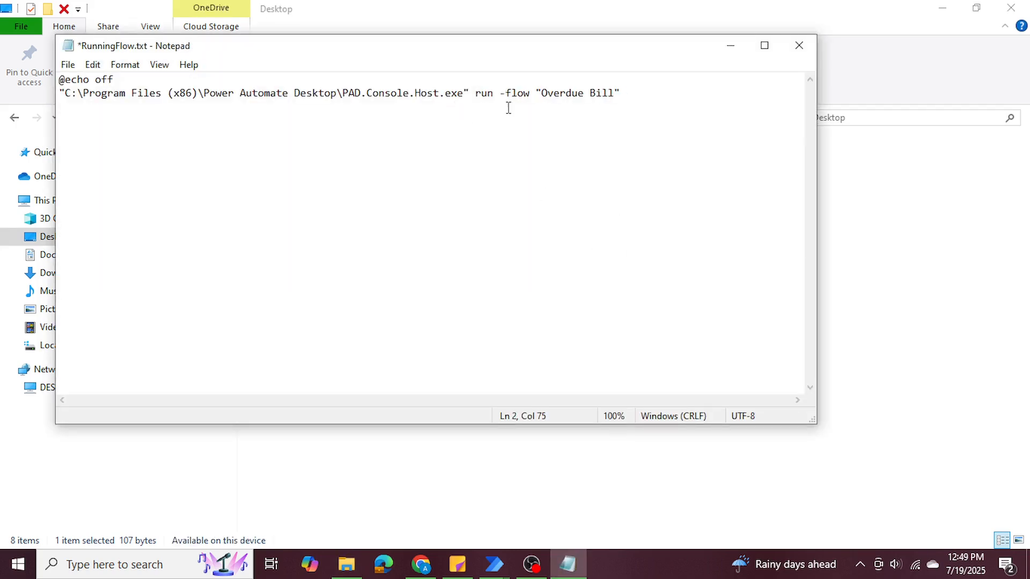
left_click(68, 64)
left_click(107, 132)
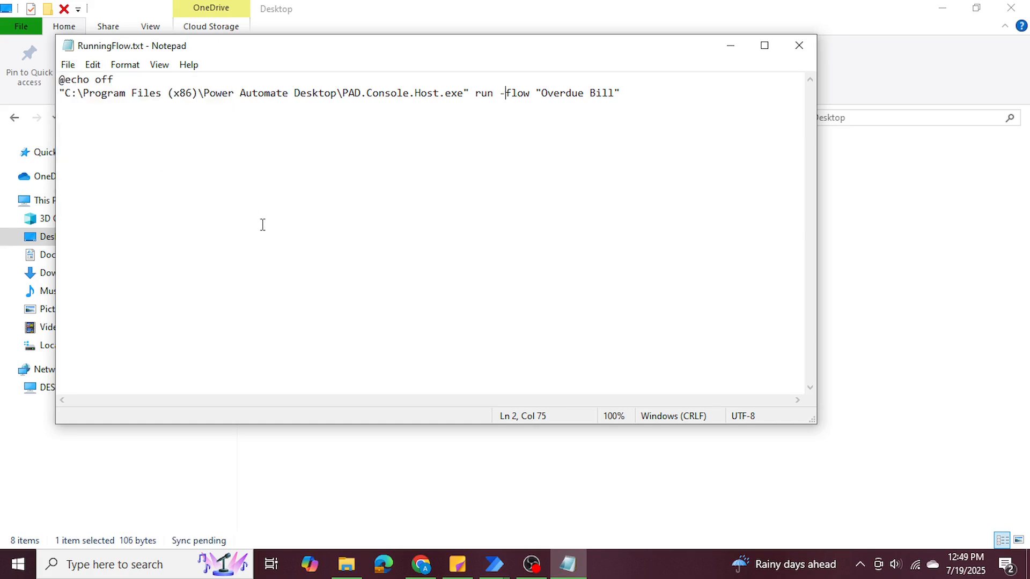
left_click(799, 45)
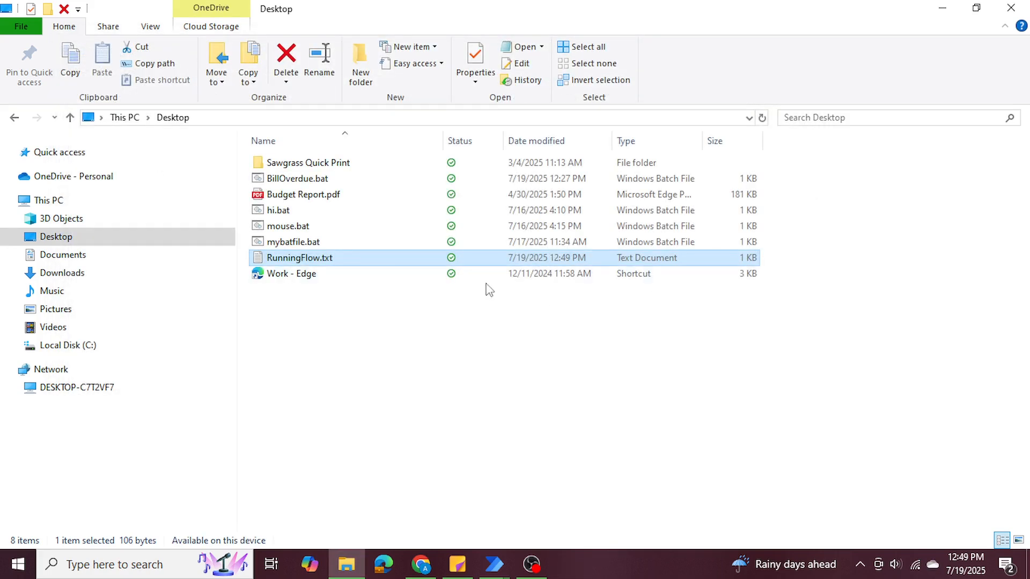
Rename RunningFlow.txt on the Desktop back to RunningFlow.bat, accepting the extension change.
right_click(358, 258)
left_click(405, 513)
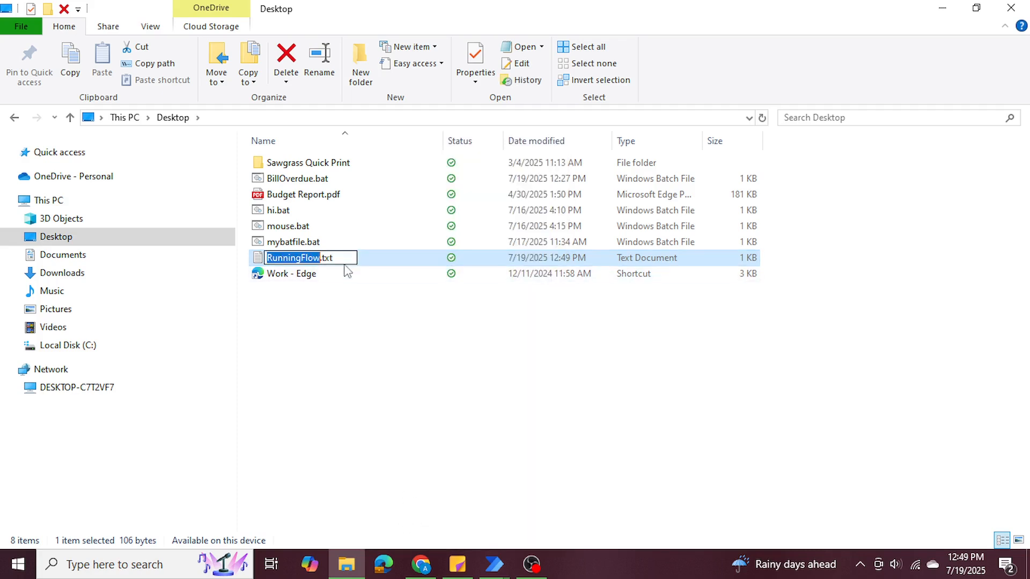
left_click(349, 258)
key("BackSpace")
key("BackSpace")
key("BackSpace")
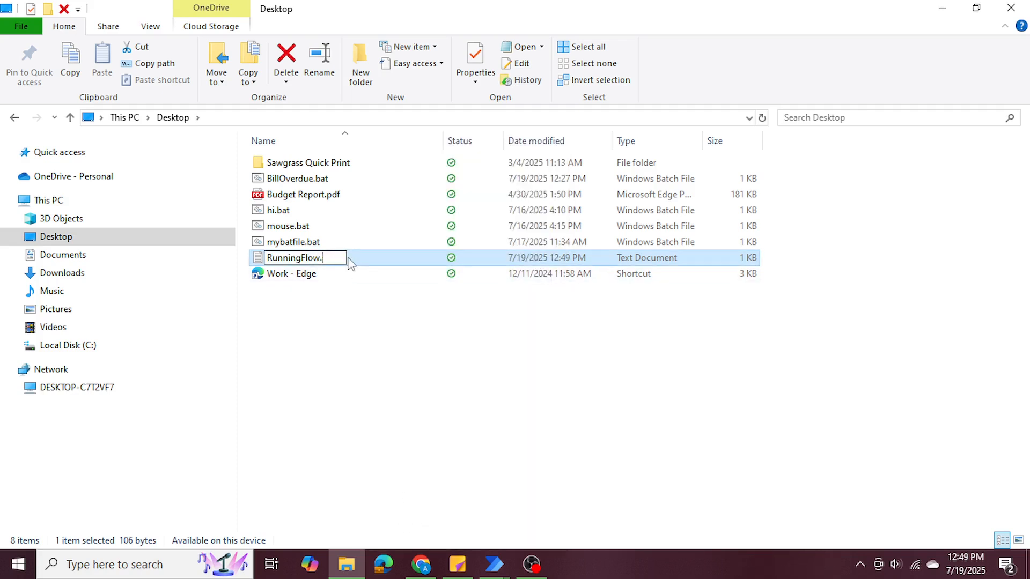
type("bat")
key("Return")
key("Return")
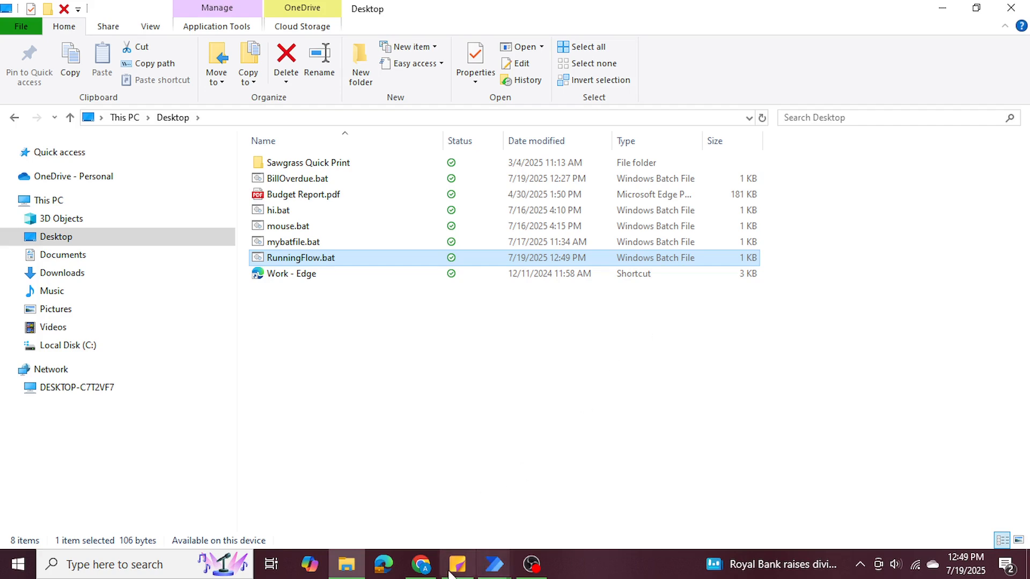
Look at the Power Automate Machines page in Chrome, then switch to Task Scheduler.
left_click(421, 565)
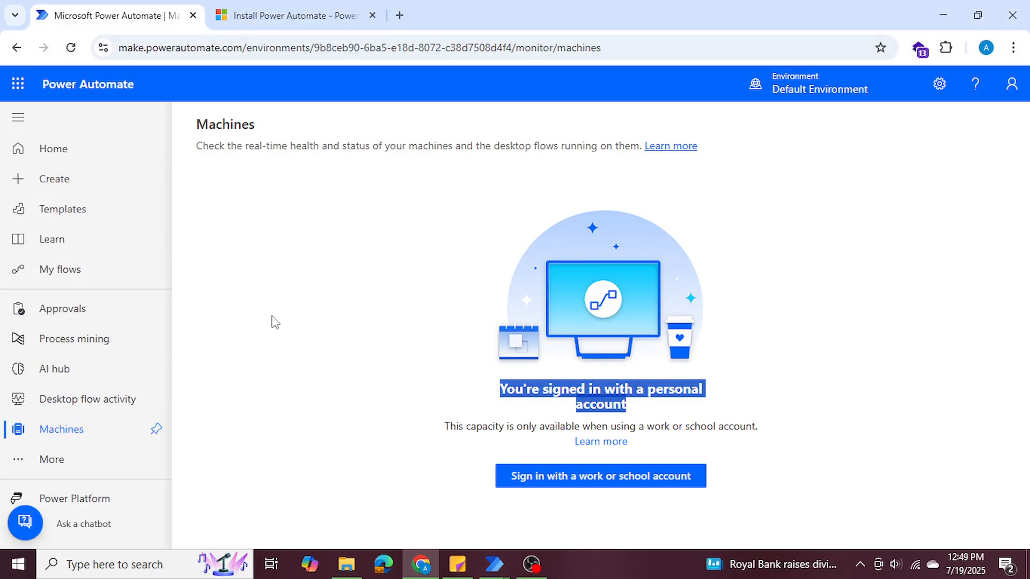
left_click(942, 15)
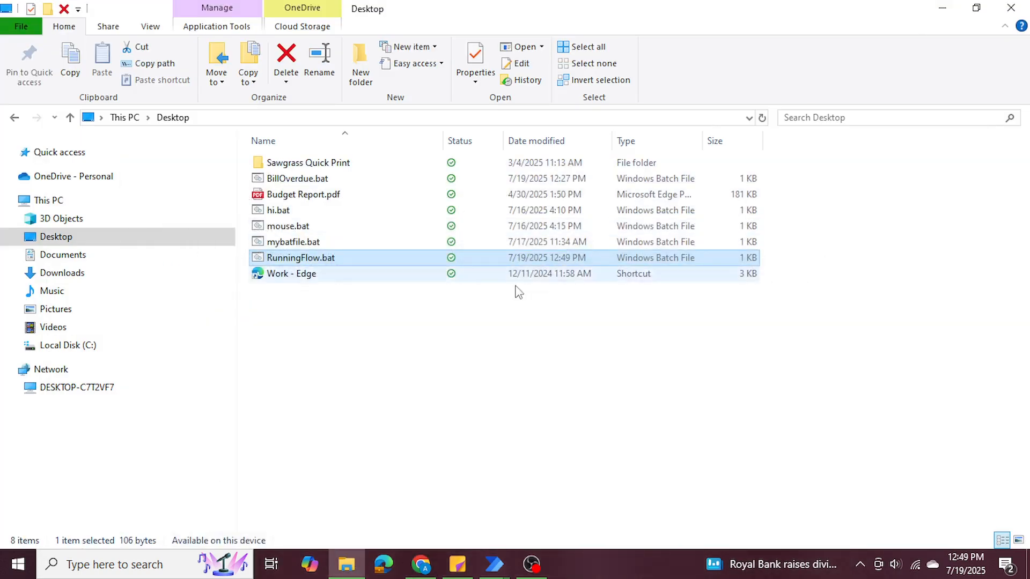
left_click(942, 8)
left_click(88, 569)
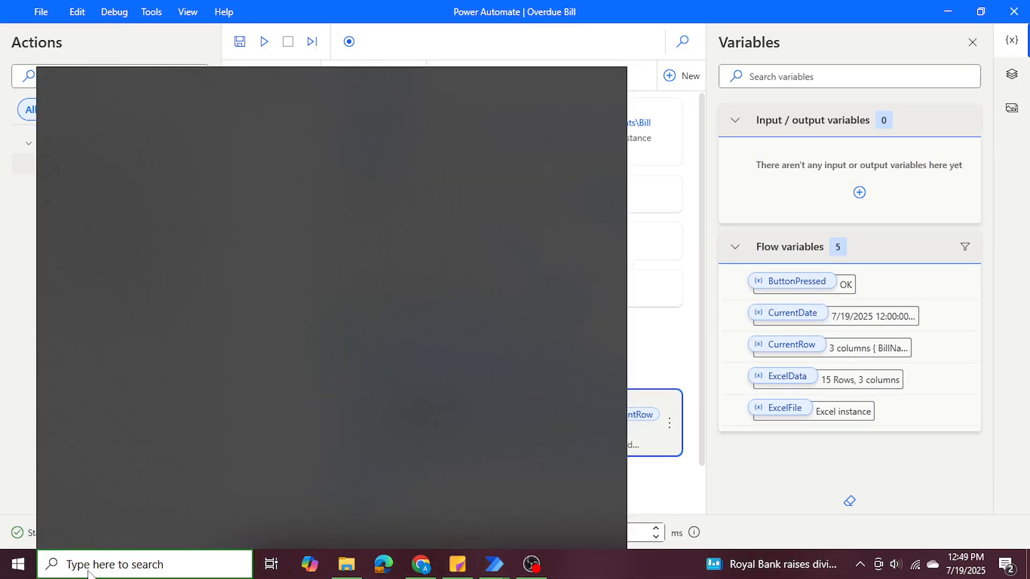
left_click(138, 313)
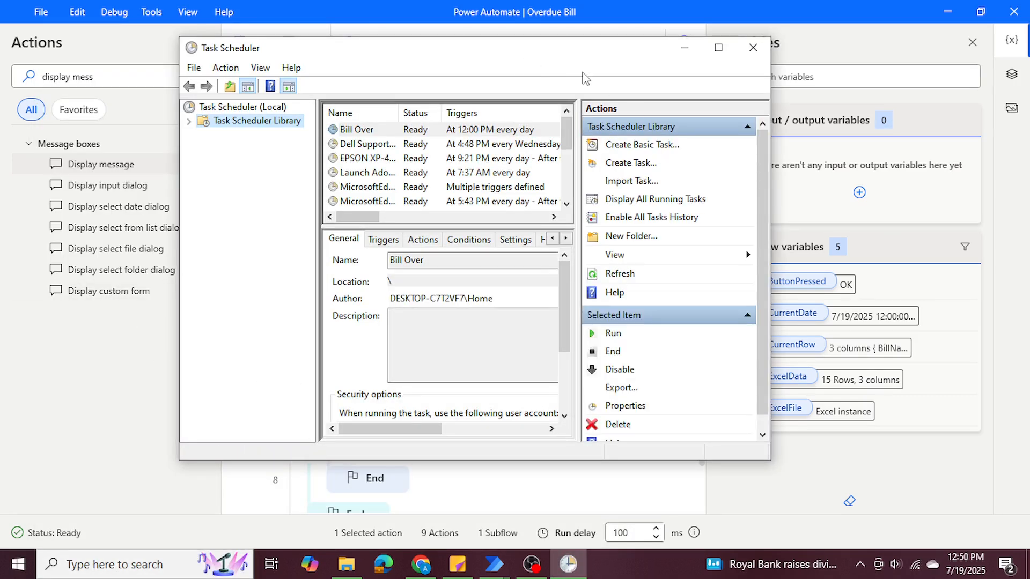
Create a basic task named "Overdue Bill" with a Daily trigger.
left_click(625, 149)
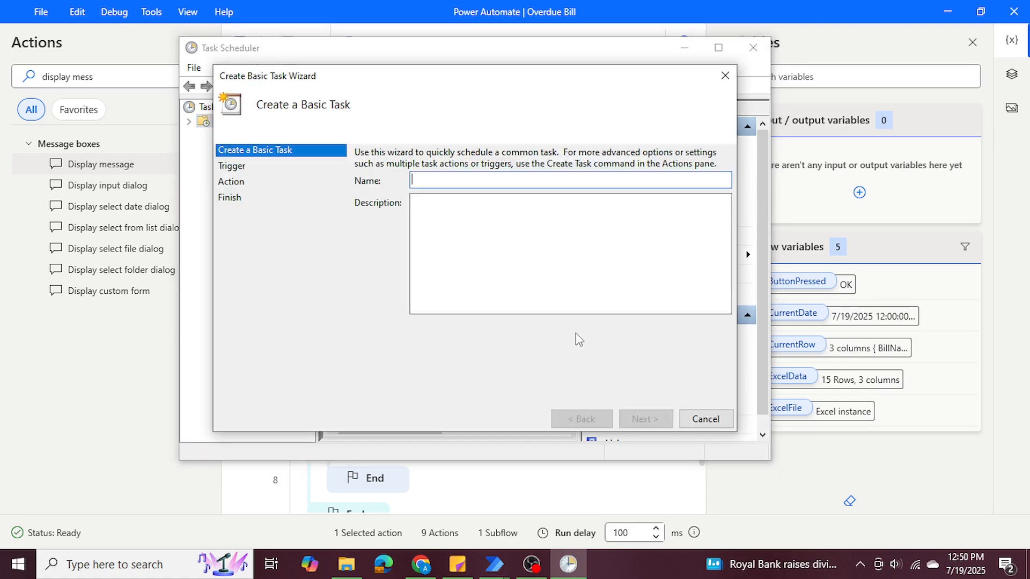
type("Overdue Bill")
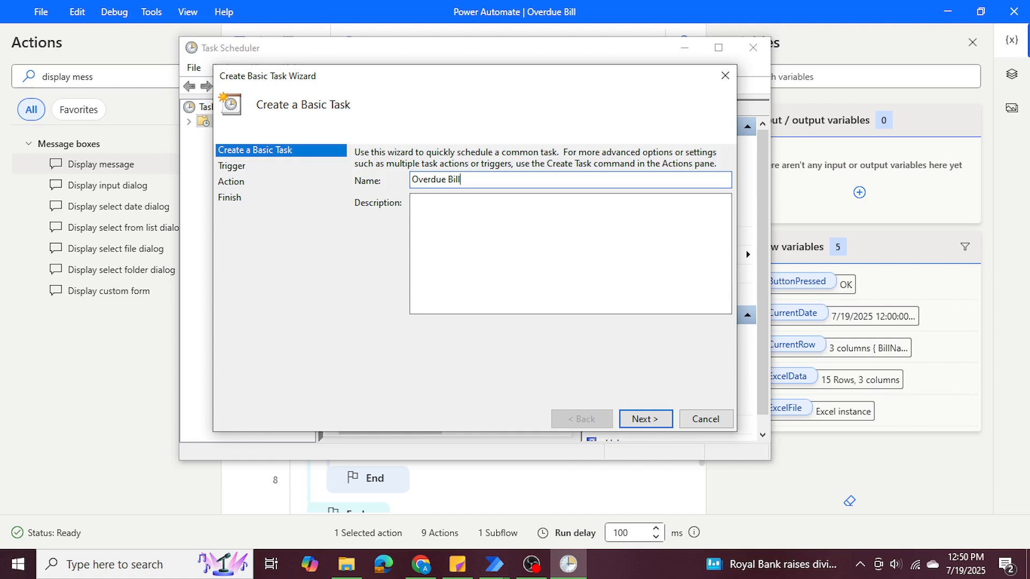
left_click(645, 419)
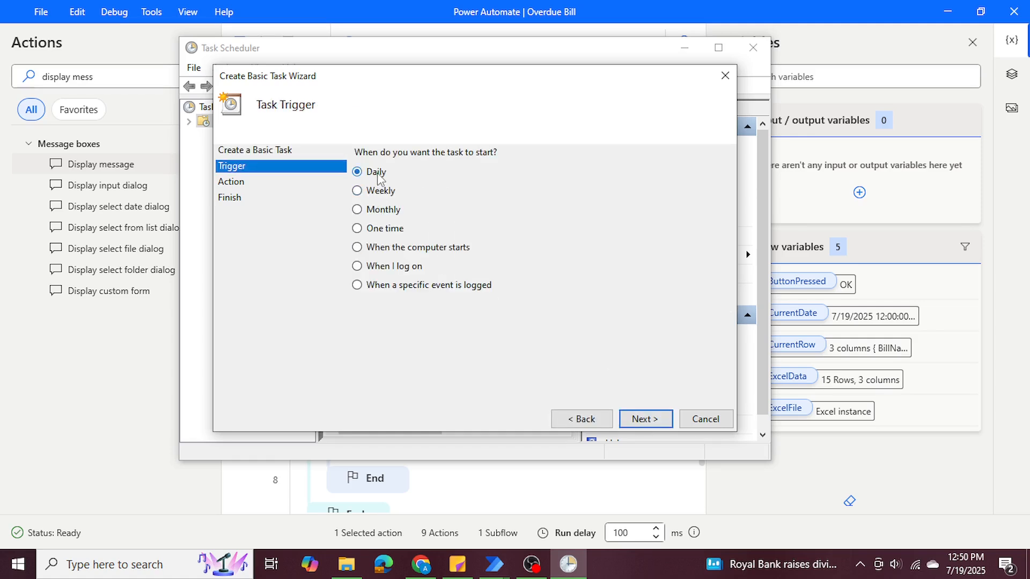
left_click(644, 419)
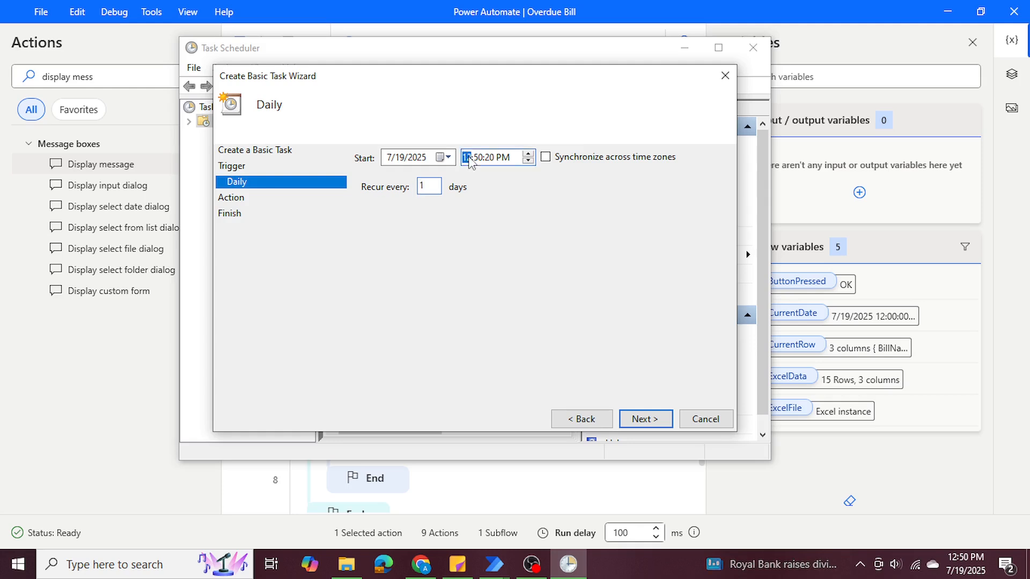
Set the daily trigger's start time to 8:00:00 AM and continue to the task's action.
left_click(493, 159)
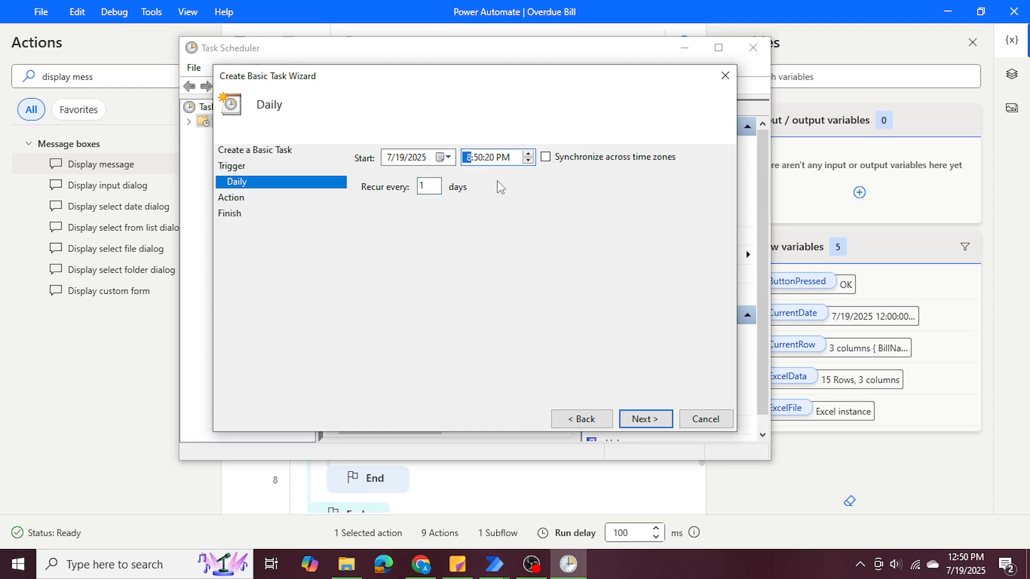
left_click(480, 159)
type("0000a")
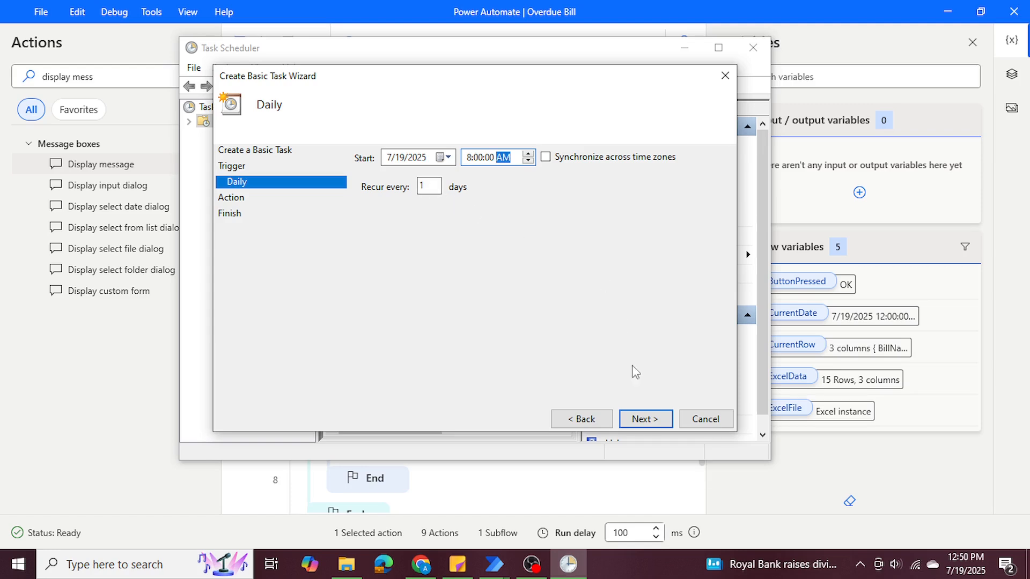
left_click(647, 420)
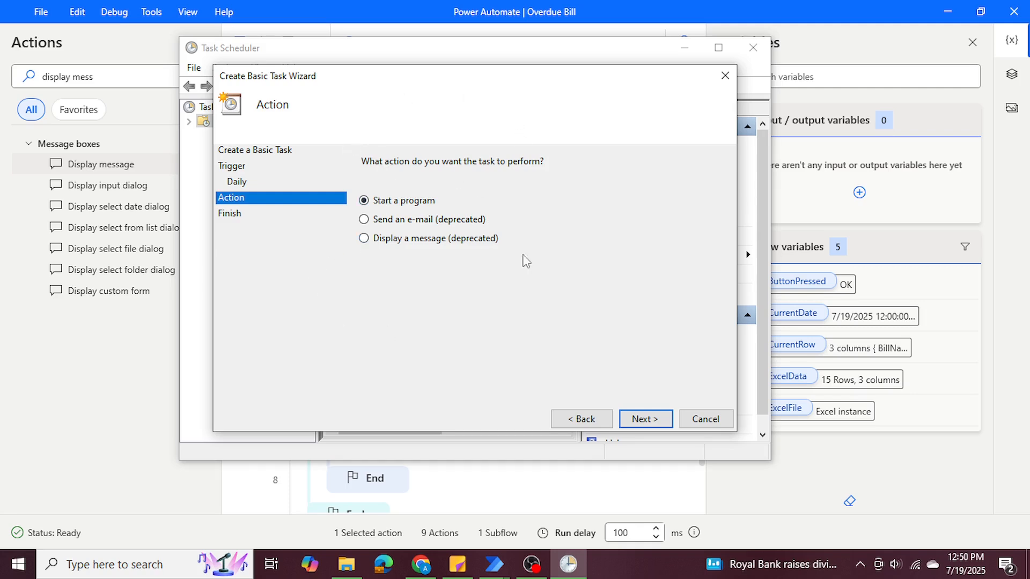
Use Start a program as the task's action and choose RunningFlow.bat from the Desktop as its script.
left_click(649, 420)
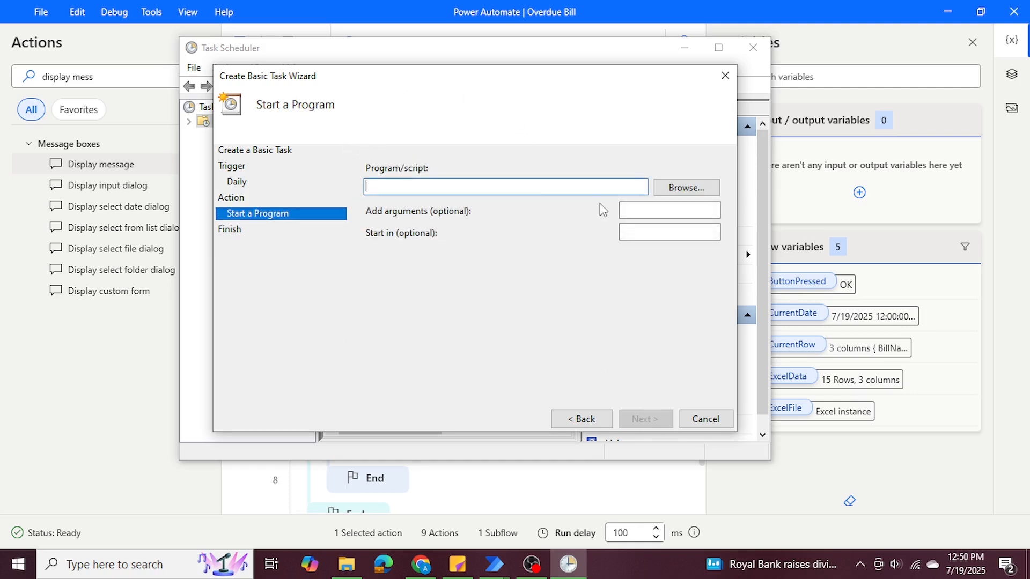
left_click(697, 188)
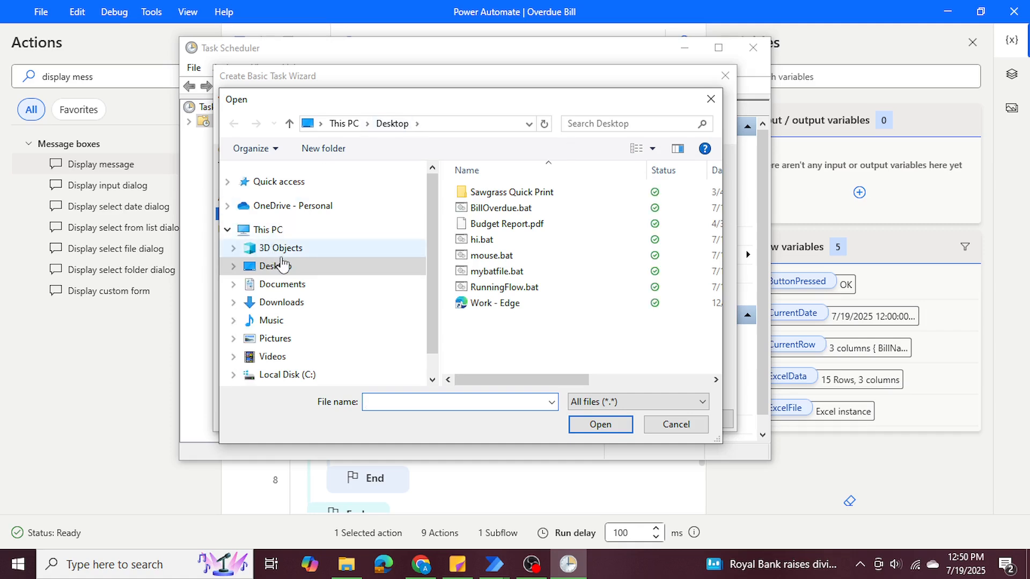
left_click(512, 289)
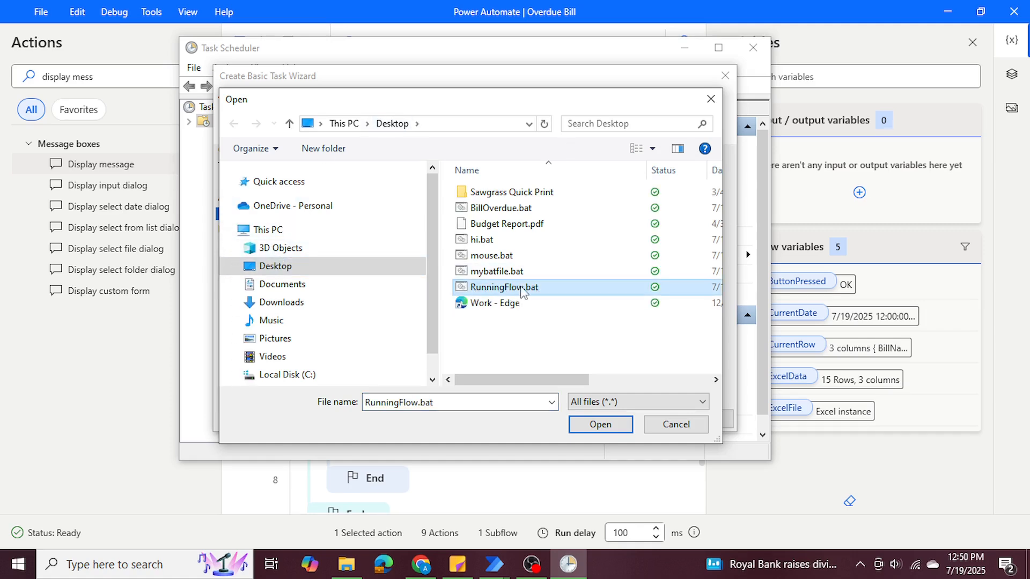
left_click(585, 426)
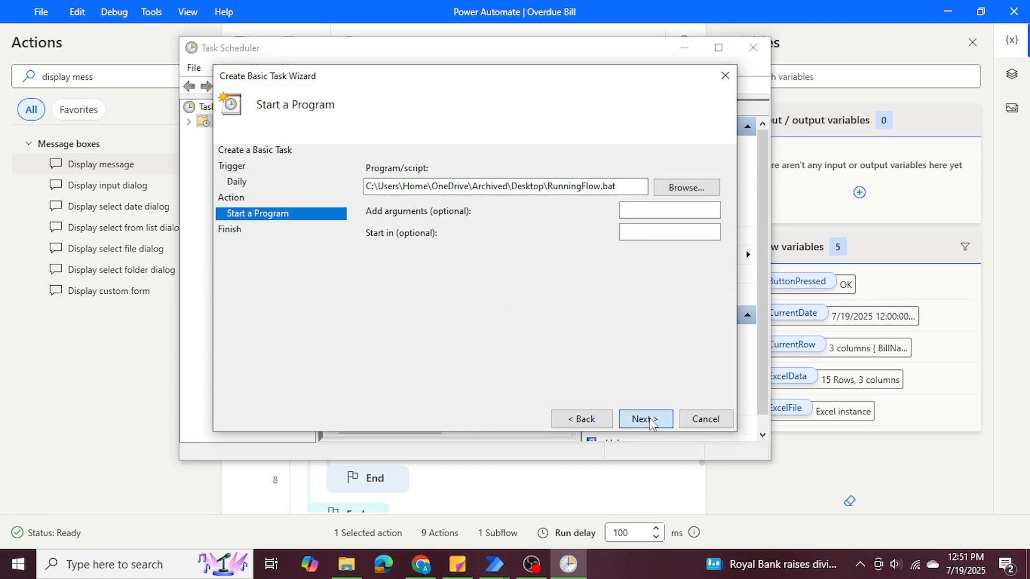
Accept the program action and finish creating the Overdue Bills basic task.
left_click(650, 422)
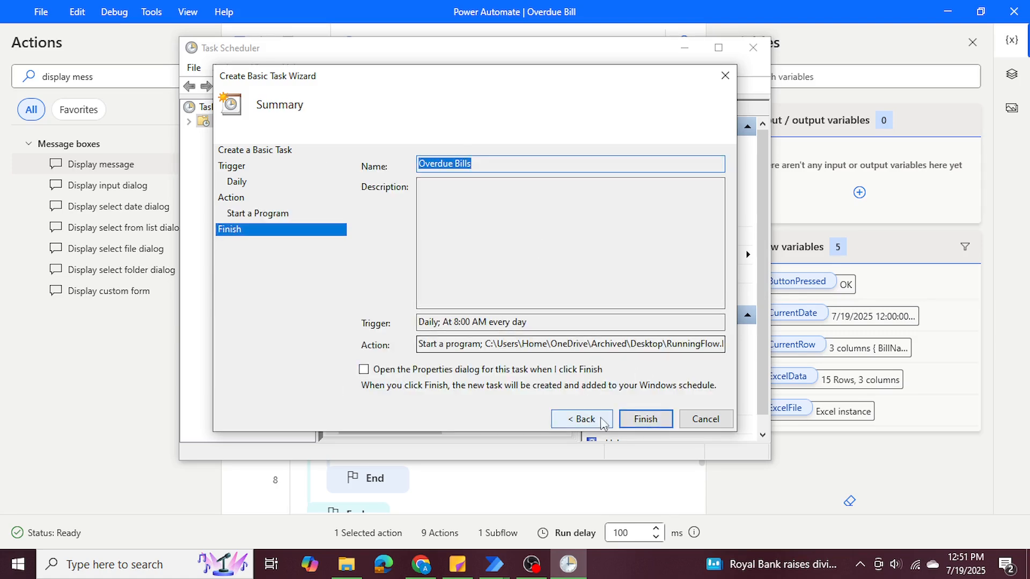
left_click(645, 419)
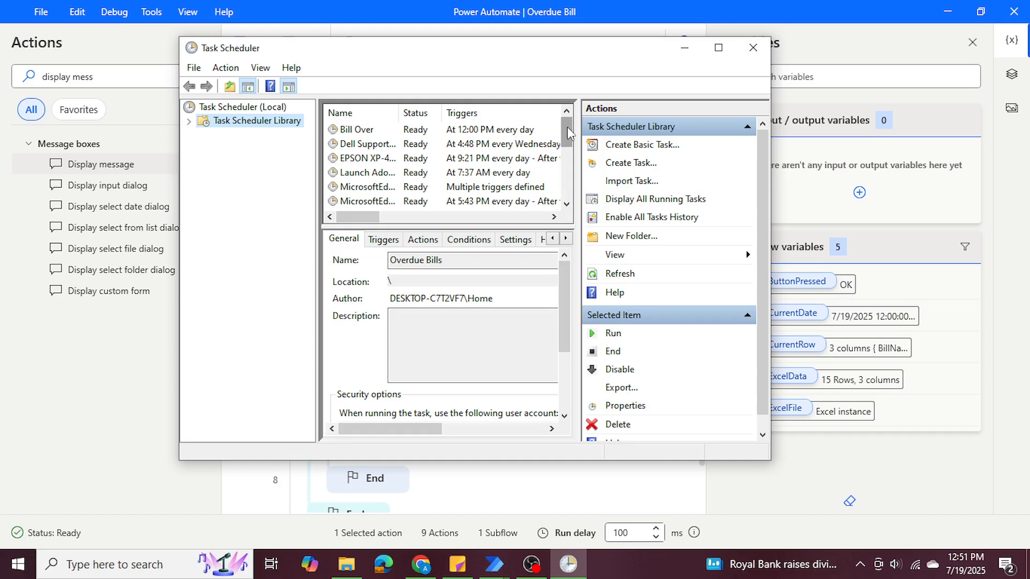
Configure the Overdue Bills task for Windows 10 in its properties, save the change, and minimize Task Scheduler to return to the flow.
left_click_drag(568, 126, 567, 168)
left_click(377, 145)
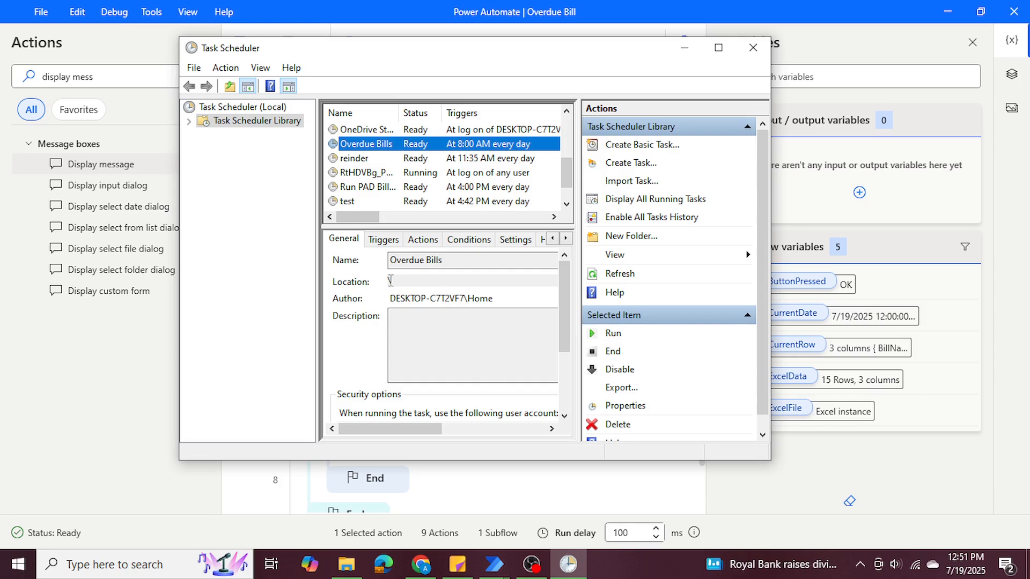
right_click(362, 145)
left_click(421, 224)
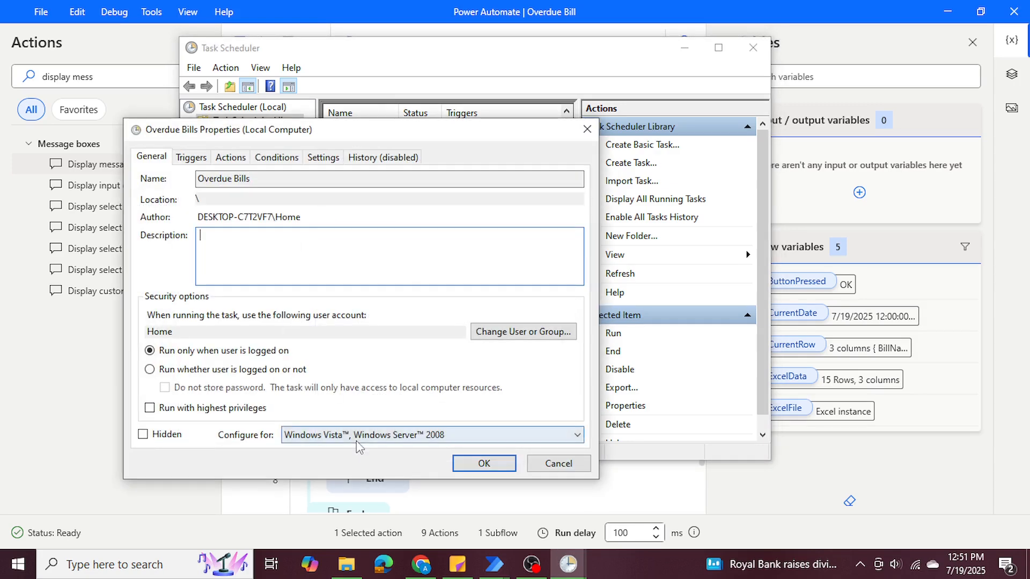
left_click(305, 436)
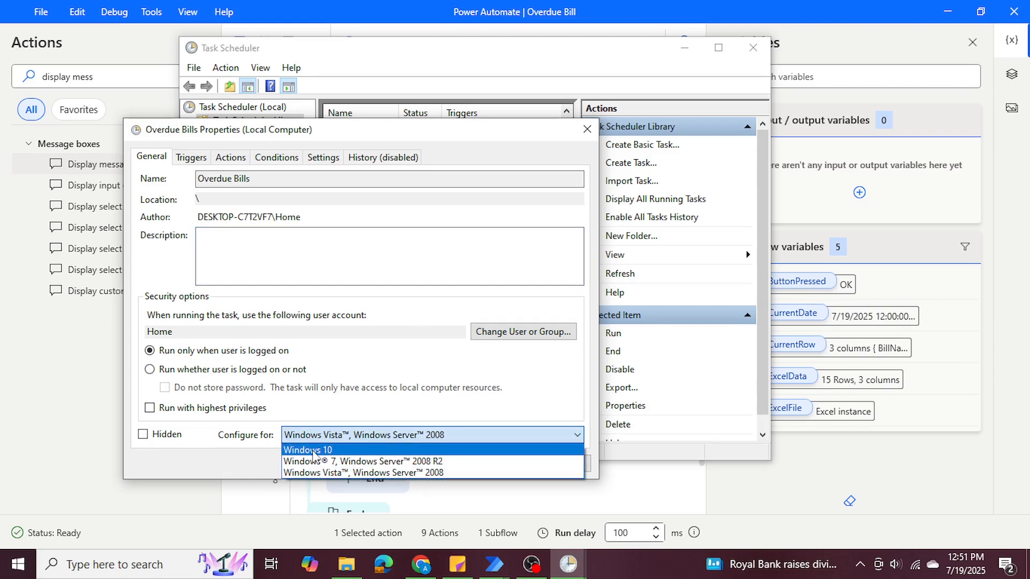
left_click(333, 453)
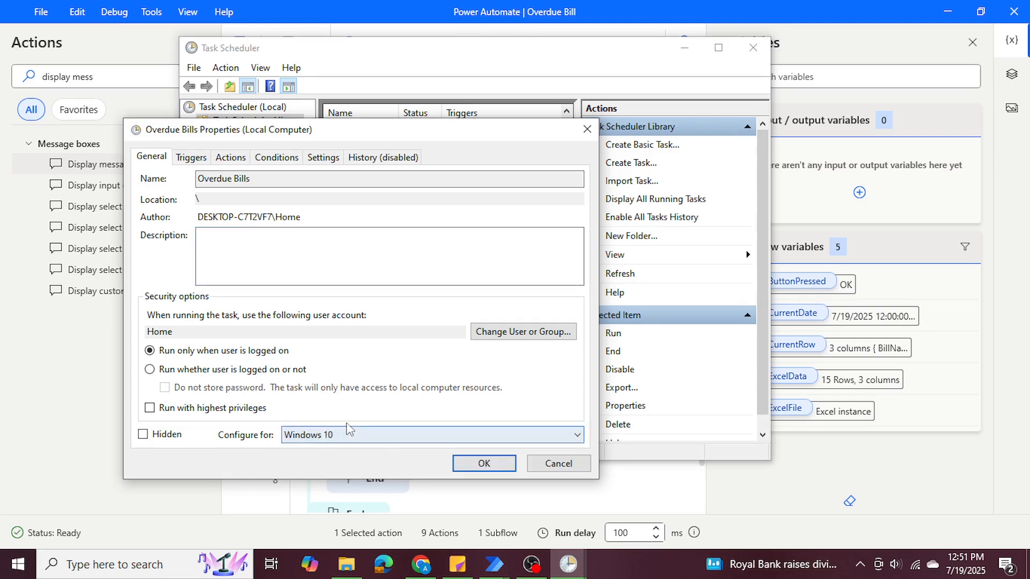
left_click(483, 464)
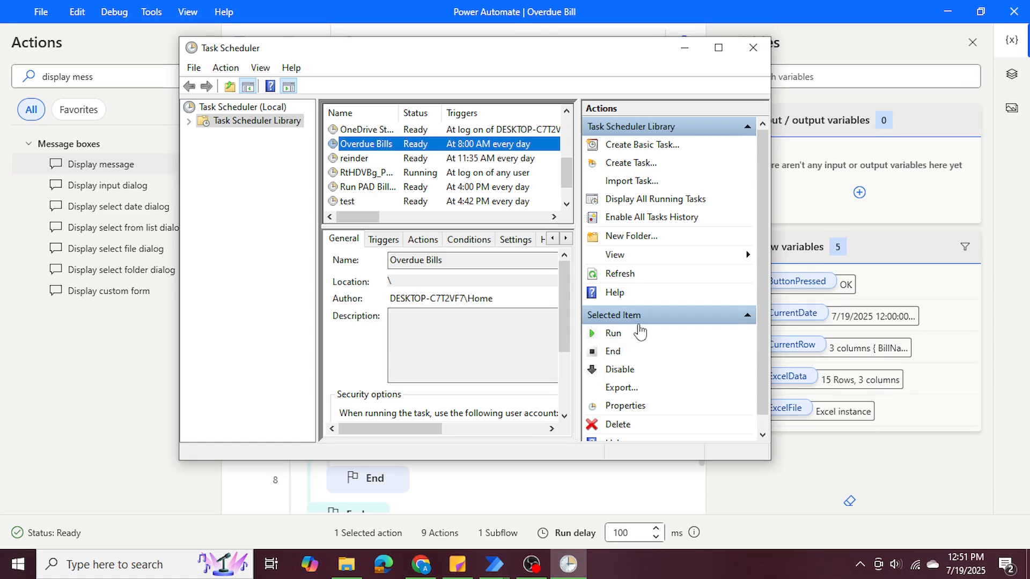
left_click(685, 48)
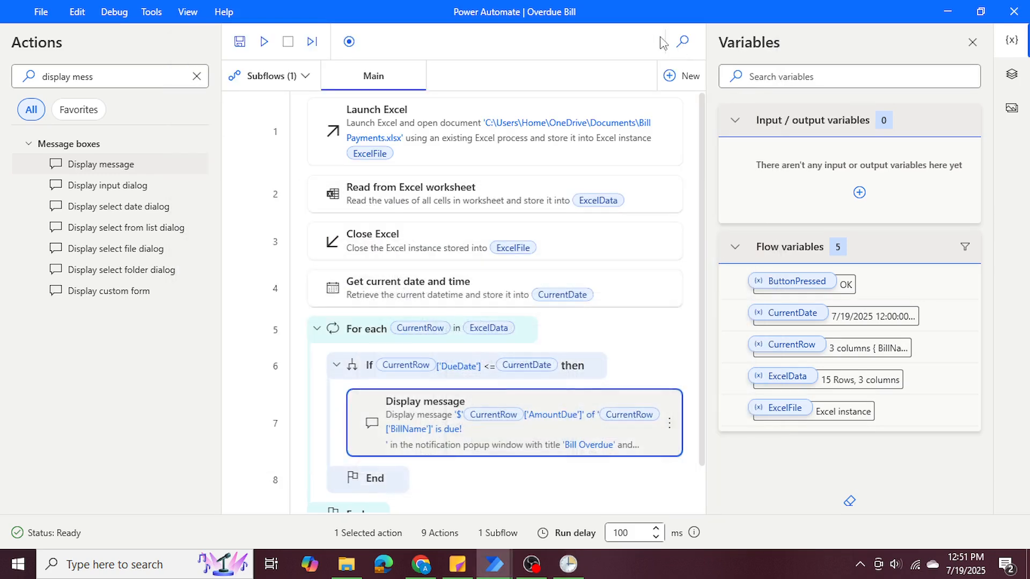